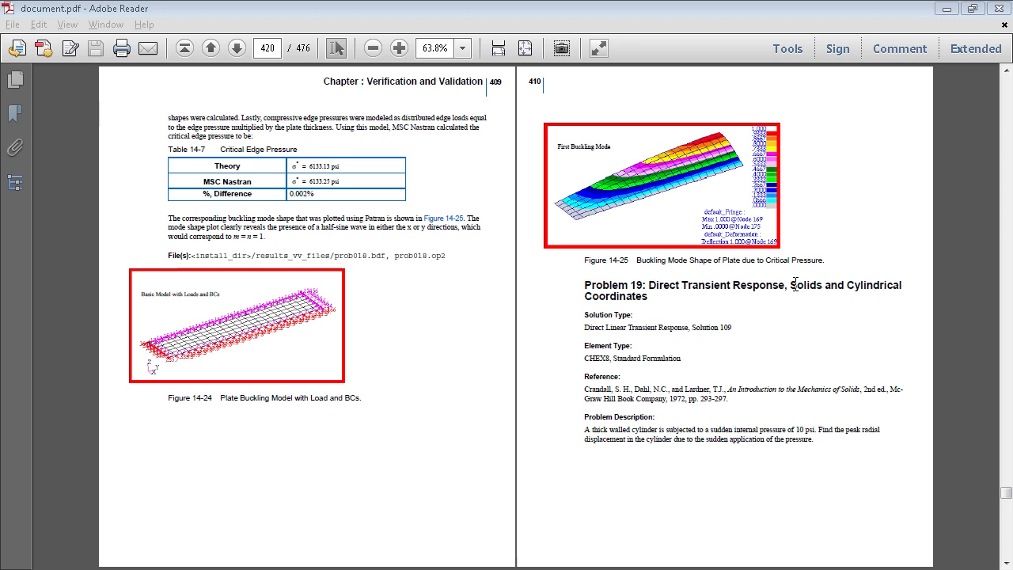
Minimize the verification PDF showing Problem 19 and launch Patran.
drag(531, 83, 542, 84)
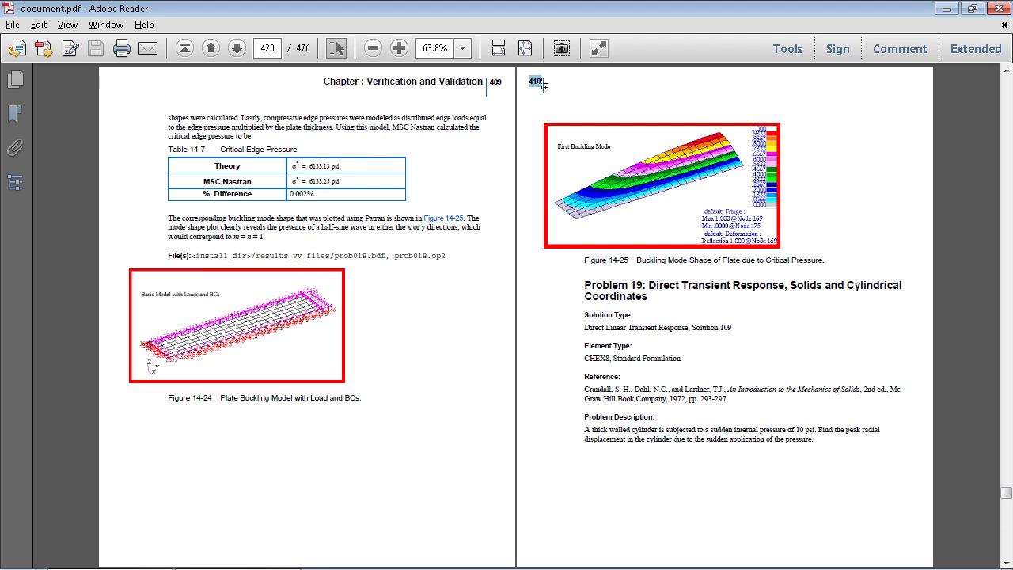
click(946, 9)
double_click(26, 32)
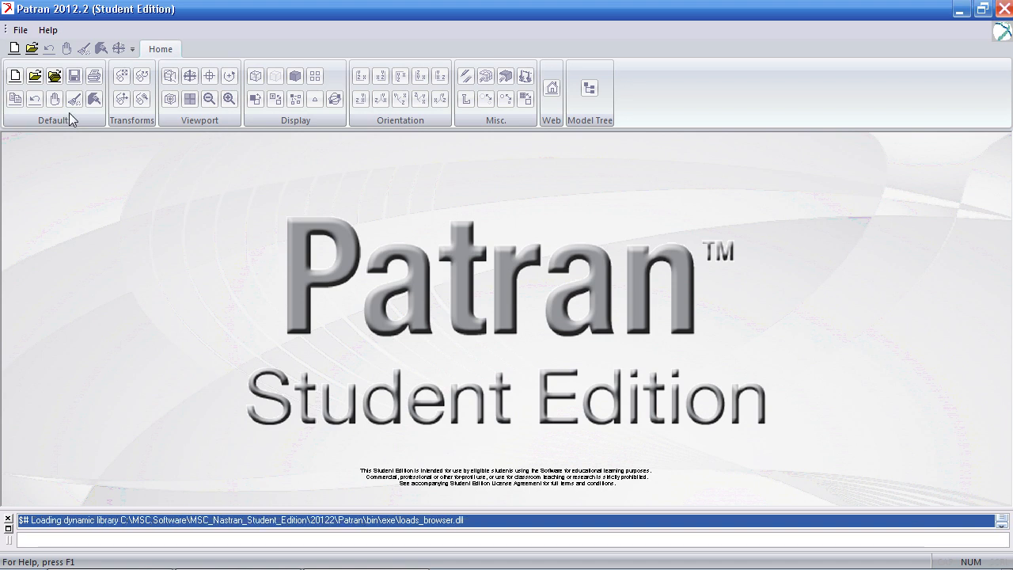
Create a new database named prob19 in the prob19 folder, accepting the MSC.Nastran structural model preferences.
click(14, 76)
click(422, 269)
click(444, 459)
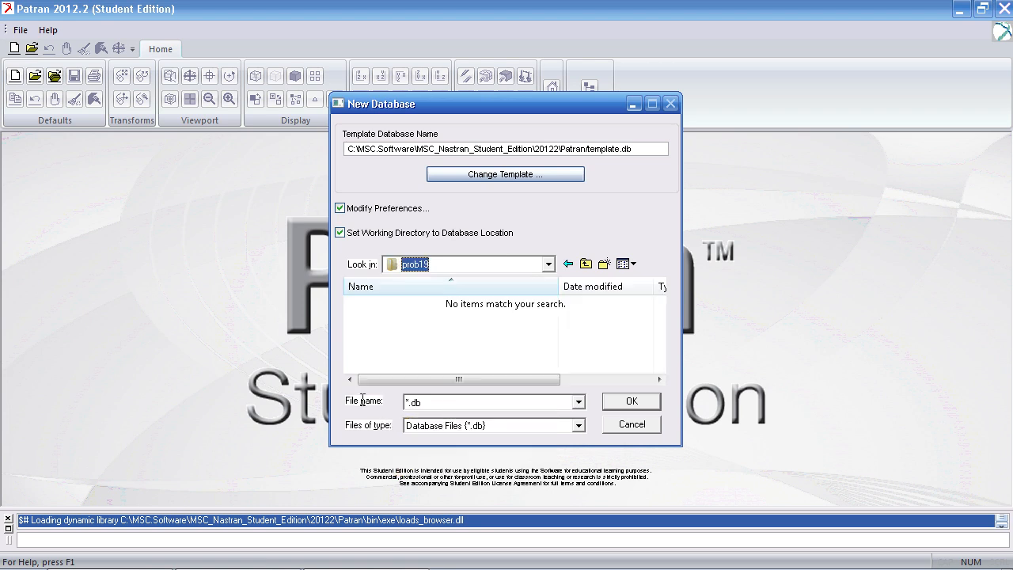
text(prob19)
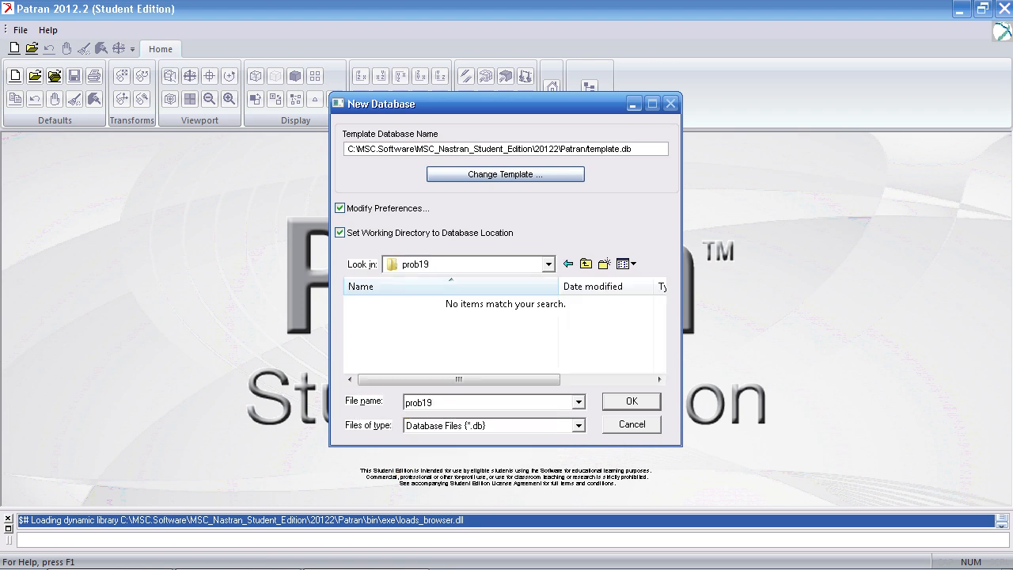
key(Return)
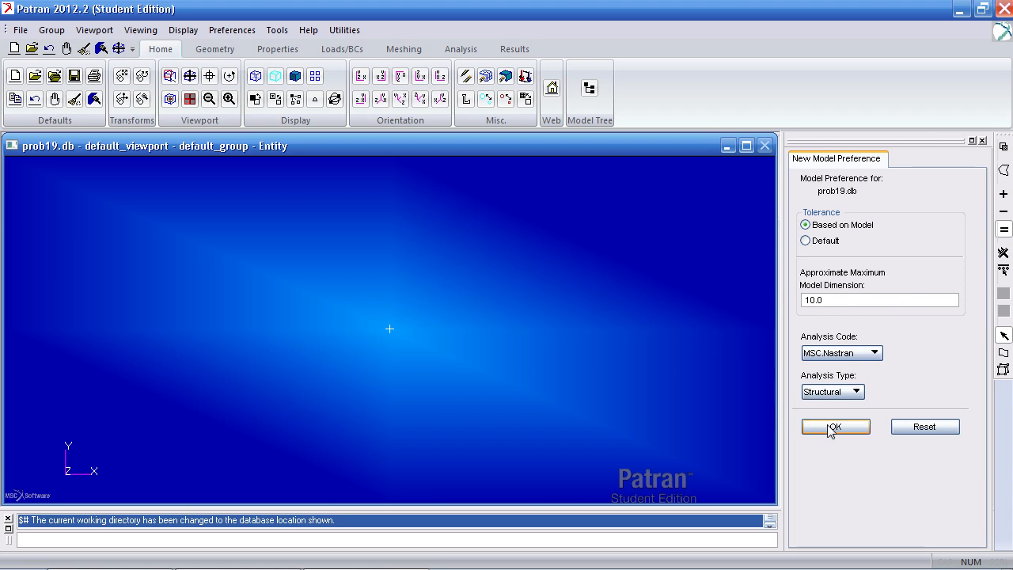
click(831, 427)
Create a cylindrical 3Point coordinate frame with origin [0 0 0], axis 3 point [0 1 0] and plane 1-3 point [1 0 0].
click(215, 49)
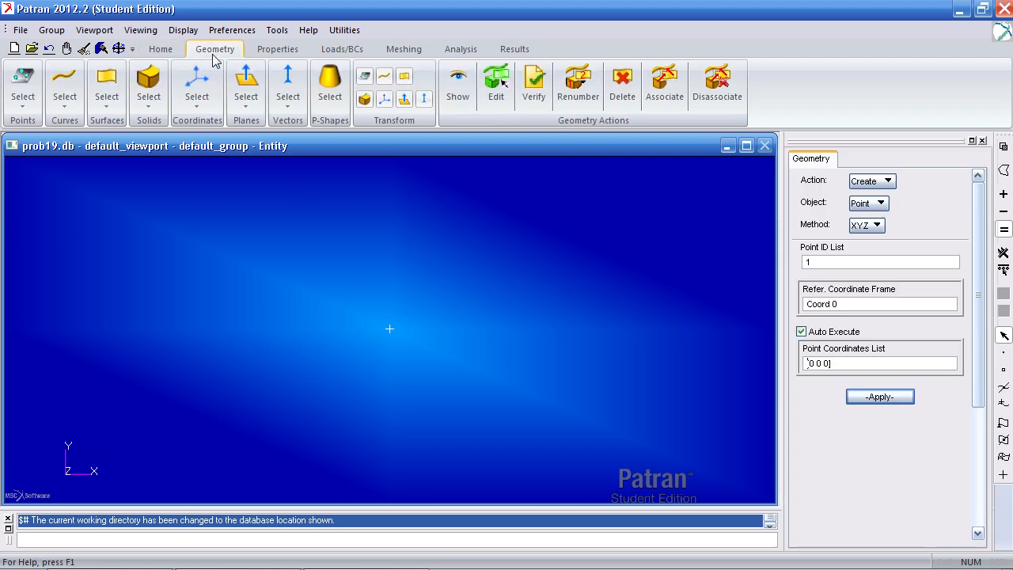
click(218, 107)
click(214, 125)
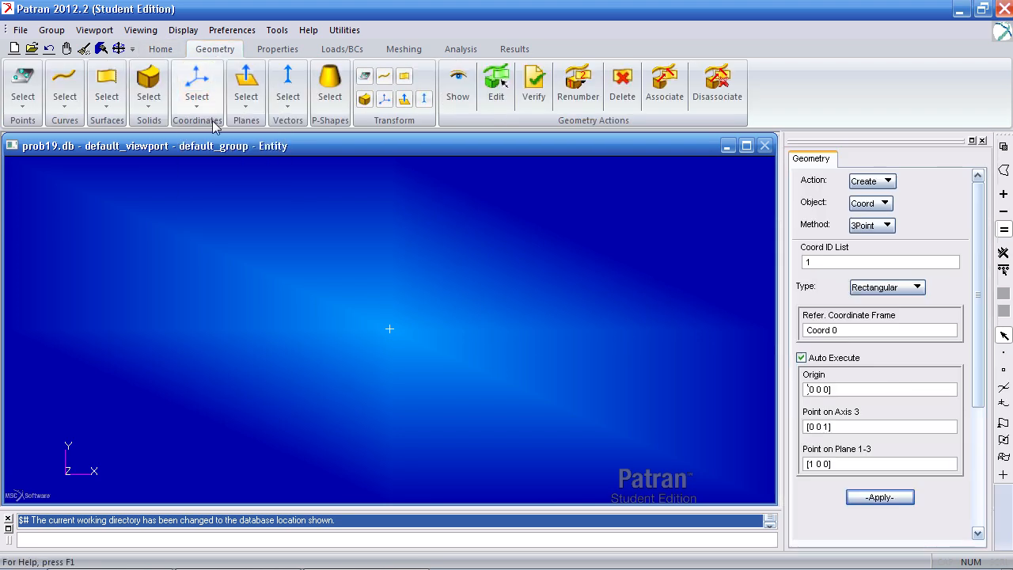
click(883, 288)
click(877, 310)
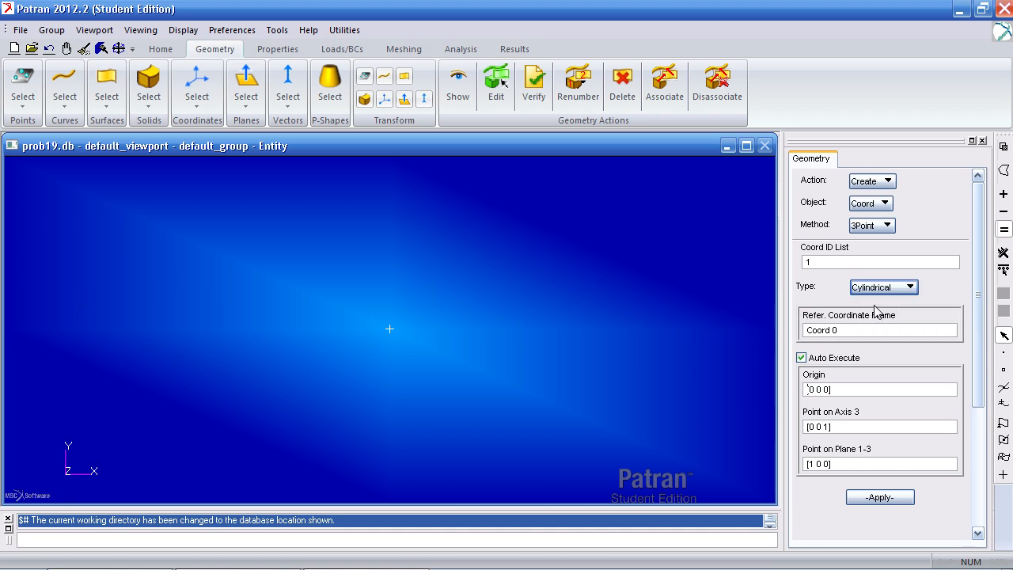
click(850, 389)
double_click(847, 389)
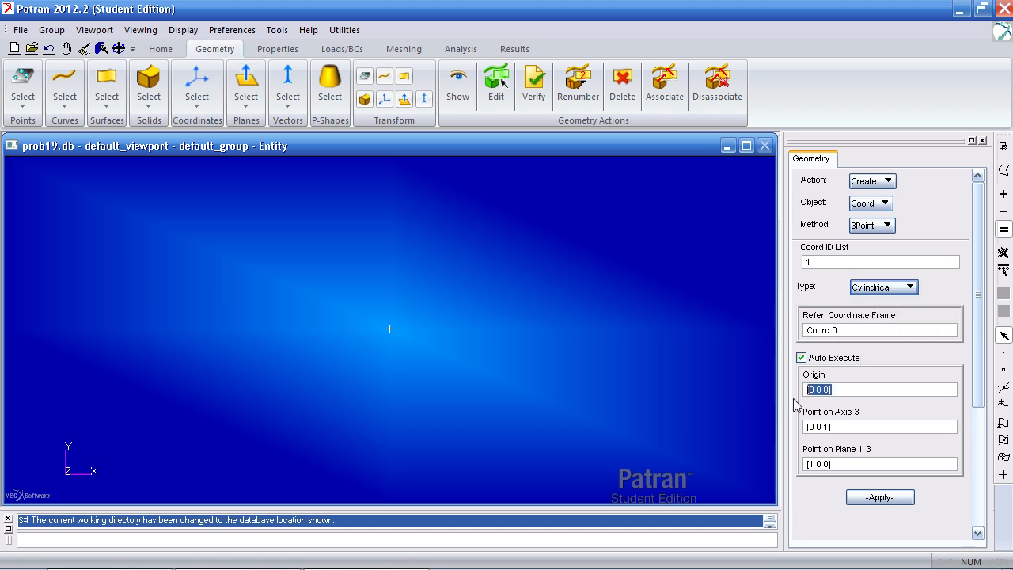
double_click(825, 426)
text(1)
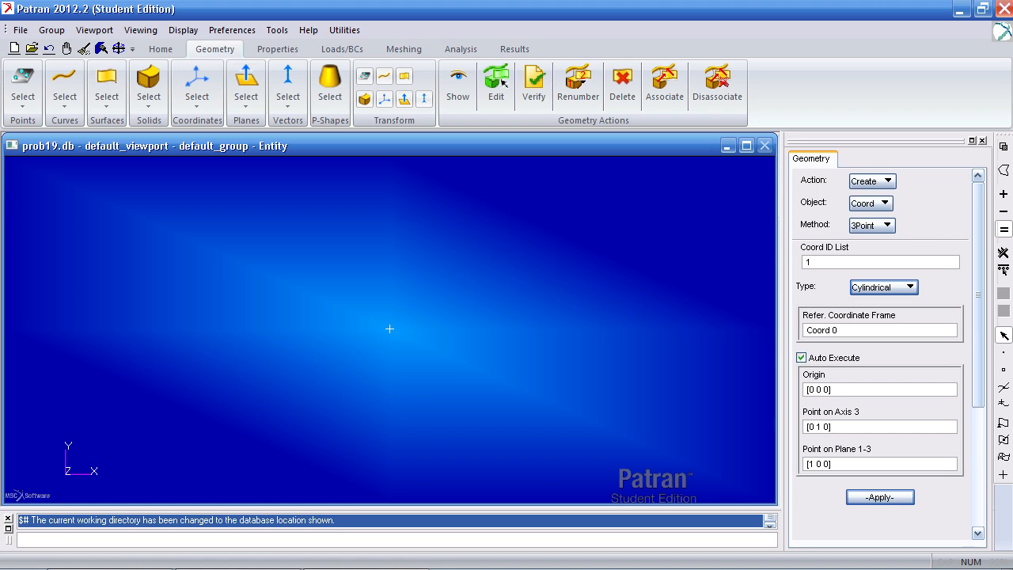
drag(833, 465, 806, 466)
click(877, 497)
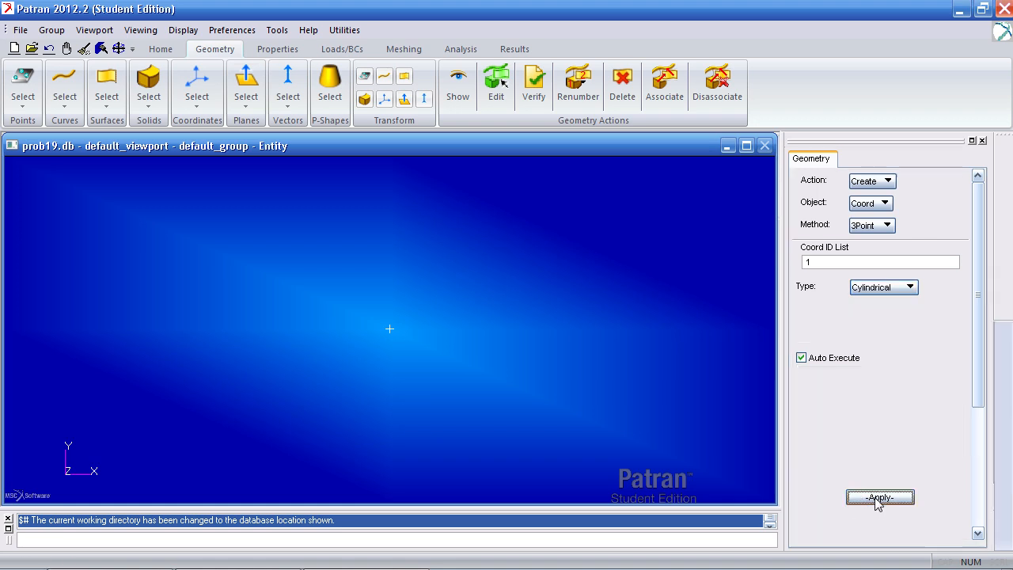
middle_drag(444, 414, 445, 387)
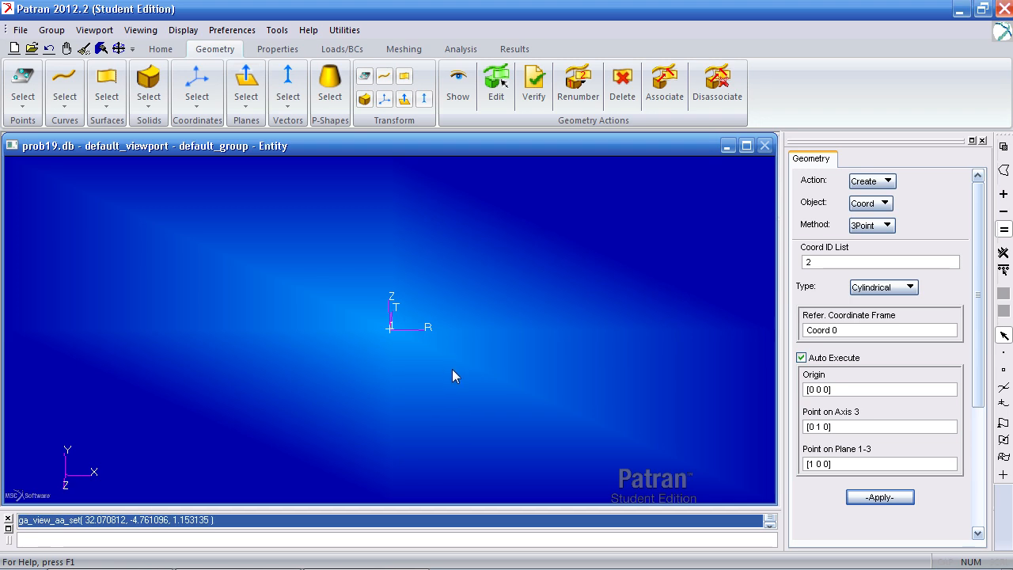
Create an XYZ surface with vector <6 8 0> and origin [6 0 0] in Coord 0.
click(107, 91)
click(128, 332)
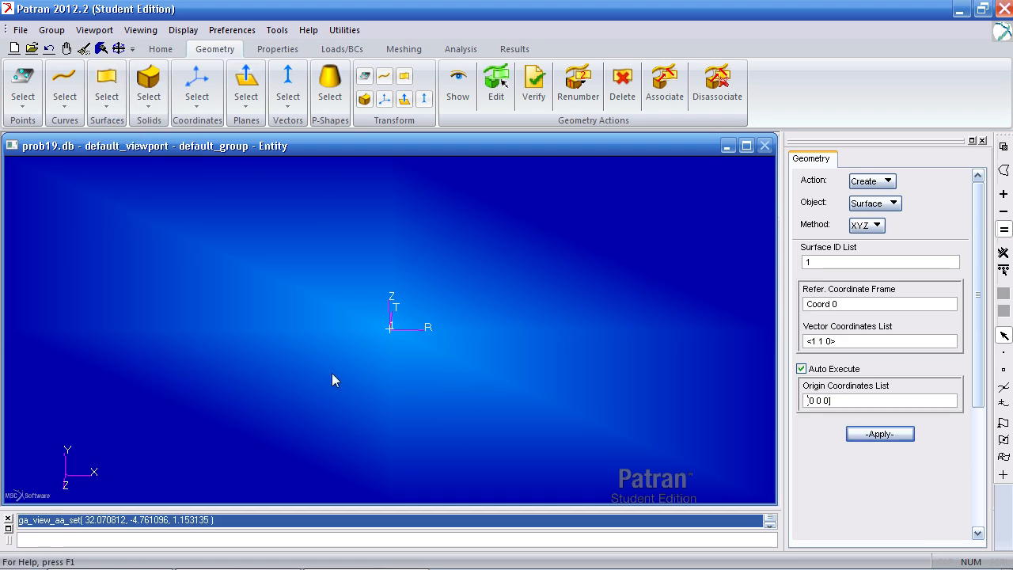
drag(847, 341, 757, 337)
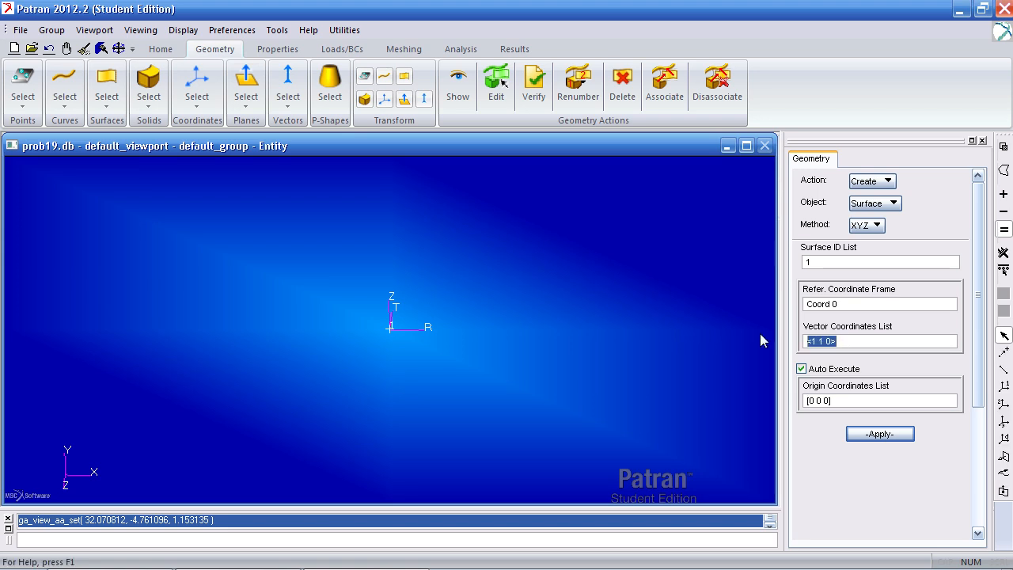
drag(848, 401, 768, 399)
text([)
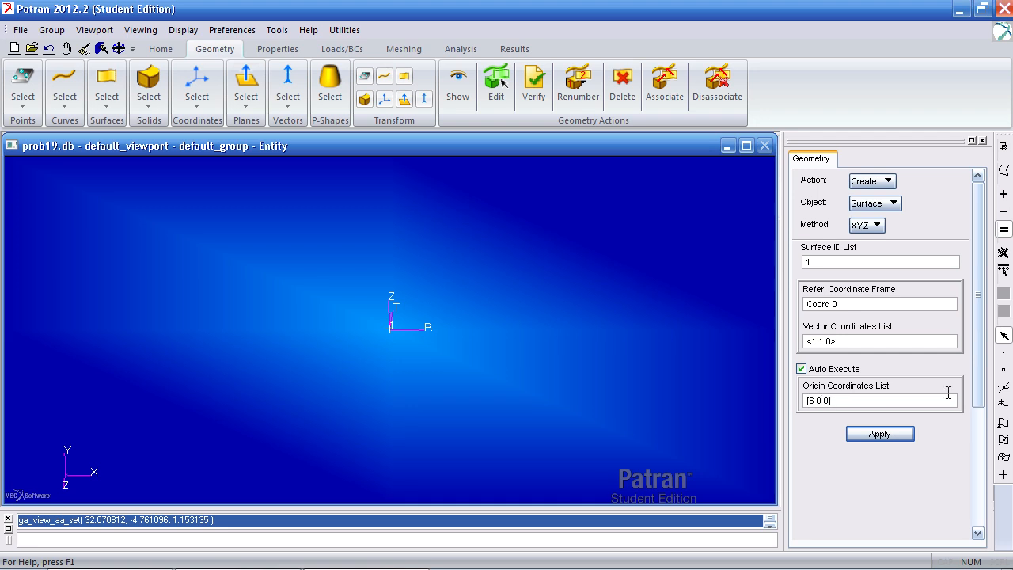
click(893, 342)
text(<)
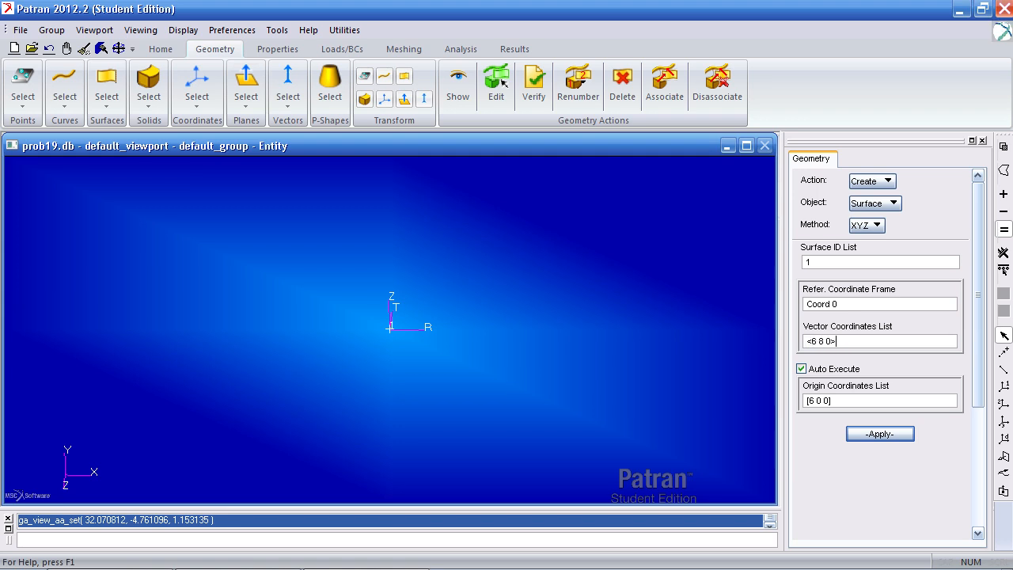
click(876, 433)
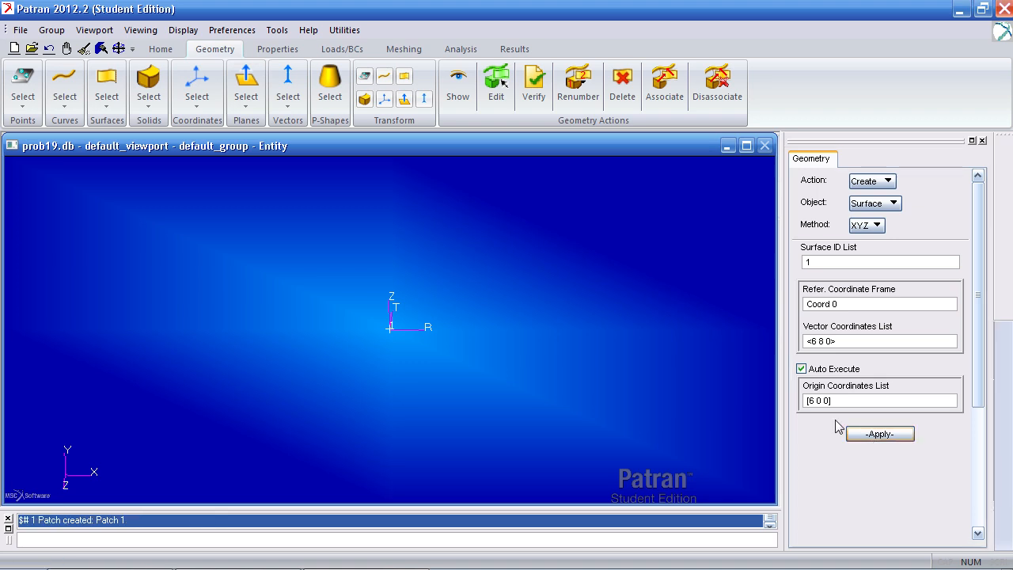
middle_drag(669, 305, 673, 299)
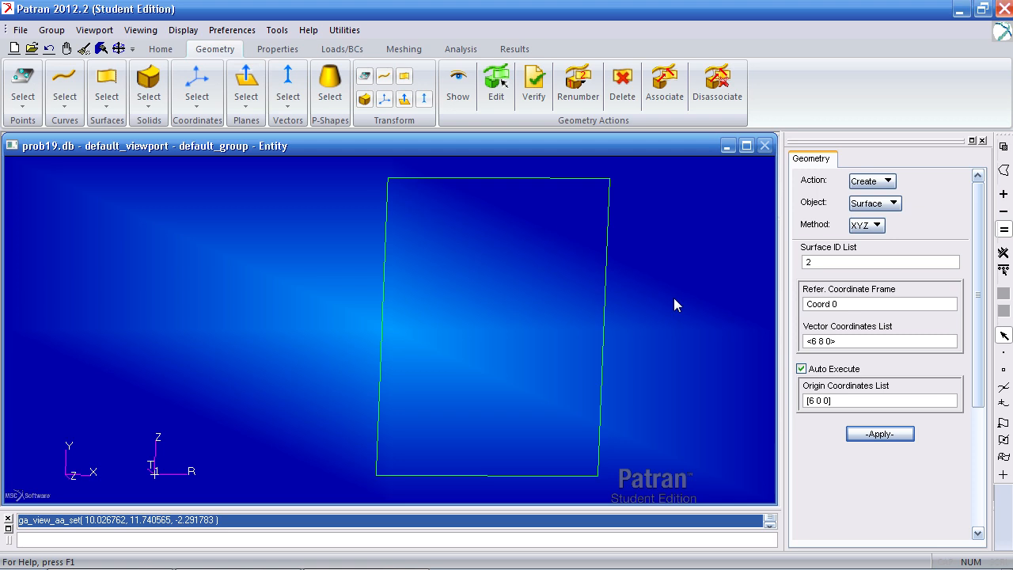
Create uniform mesh seeds of 8 elements on the surface's two vertical edges.
click(411, 55)
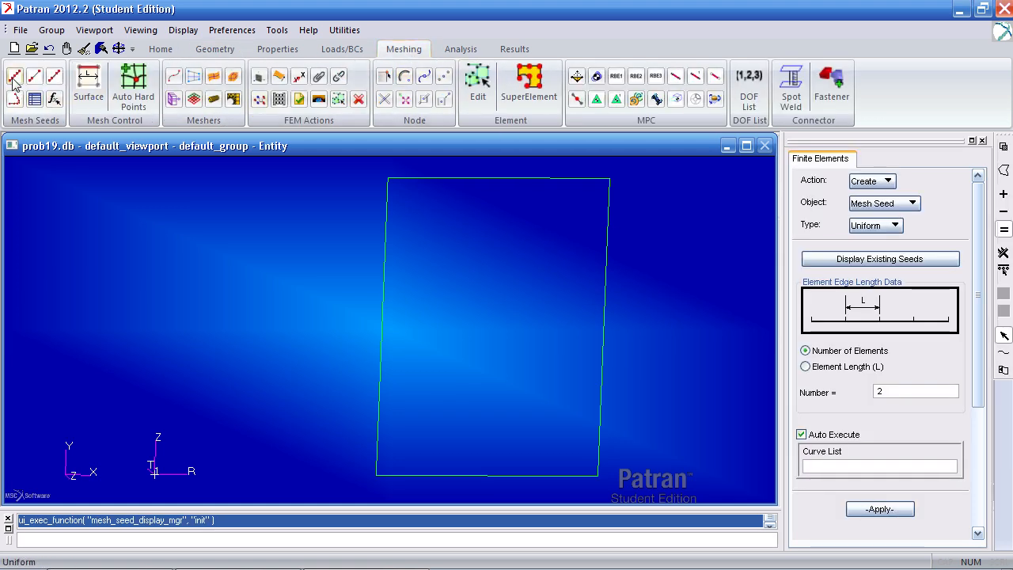
click(895, 389)
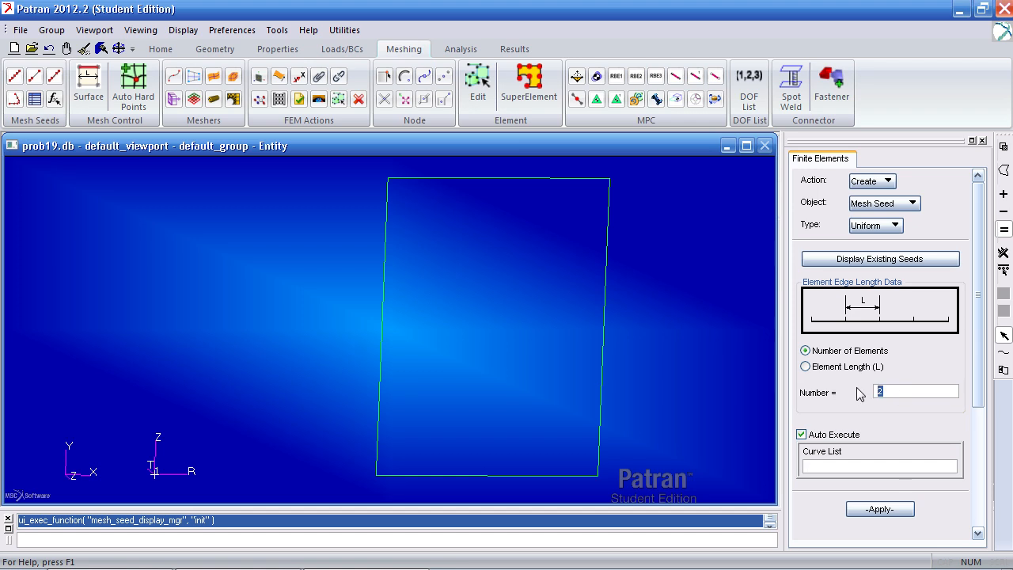
text(8)
click(869, 465)
click(1004, 370)
drag(660, 309, 330, 362)
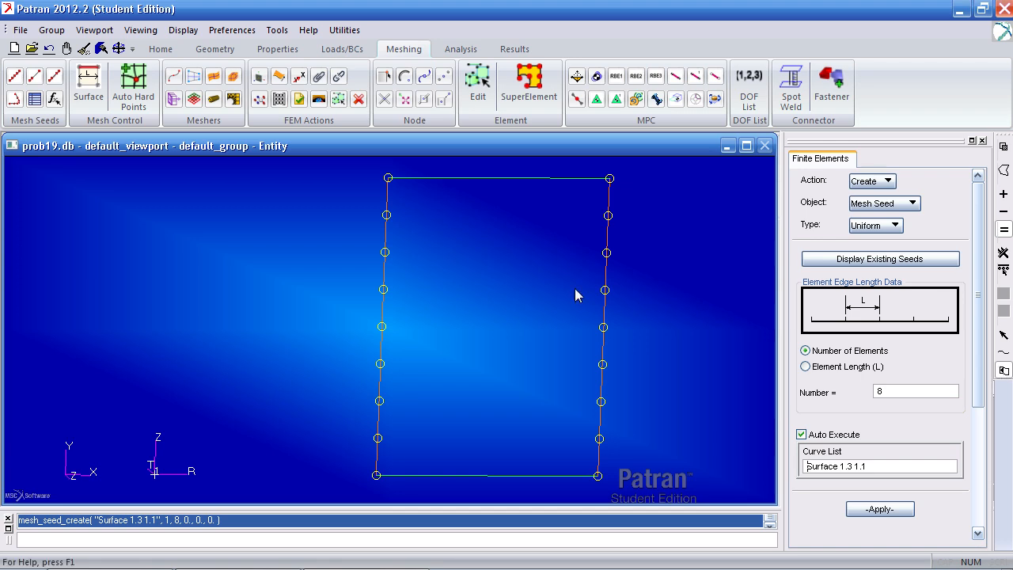
Create uniform mesh seeds of 6 elements on the surface's two horizontal edges.
double_click(897, 391)
text(6)
click(911, 466)
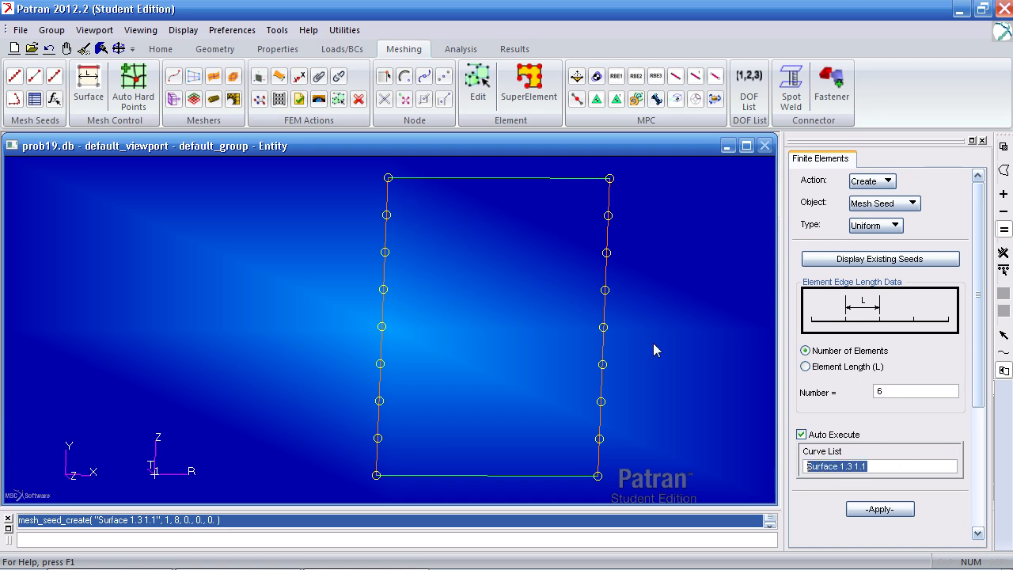
click(519, 188)
click(445, 481)
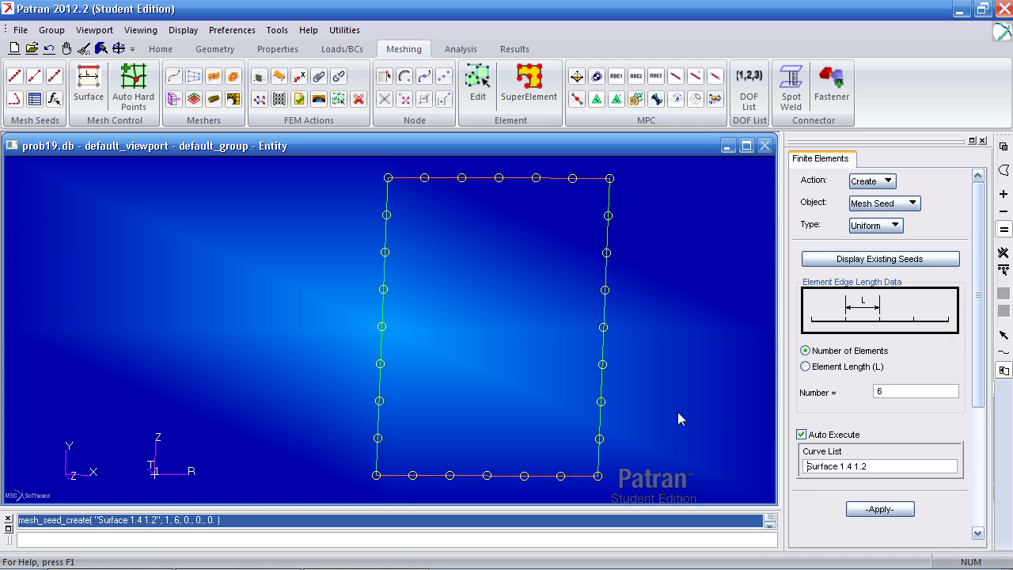
Mesh Surface 1 with Quad4 elements using the IsoMesh mesher and automatic edge length.
click(216, 77)
scroll(972, 361, down, 5)
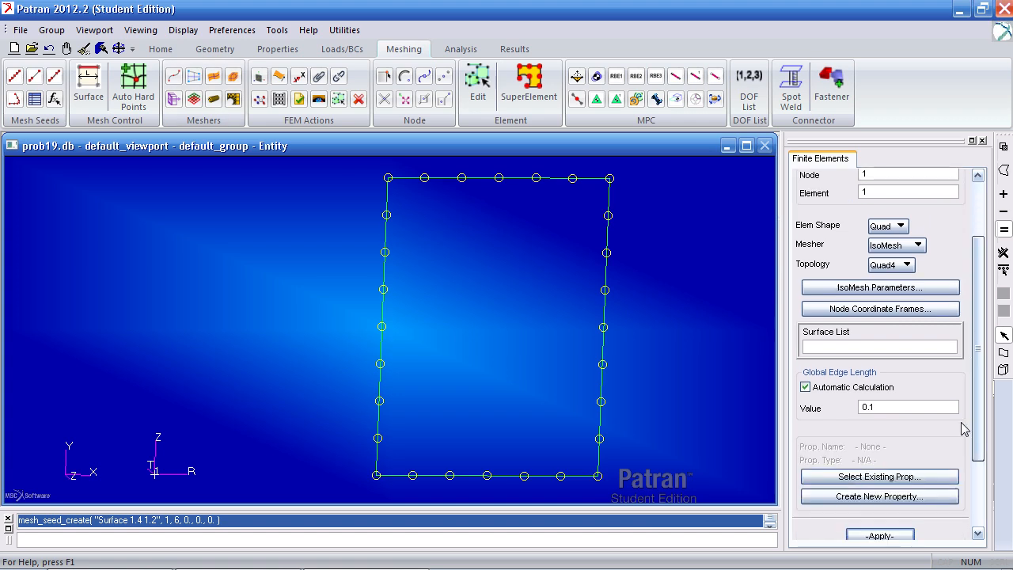
click(855, 327)
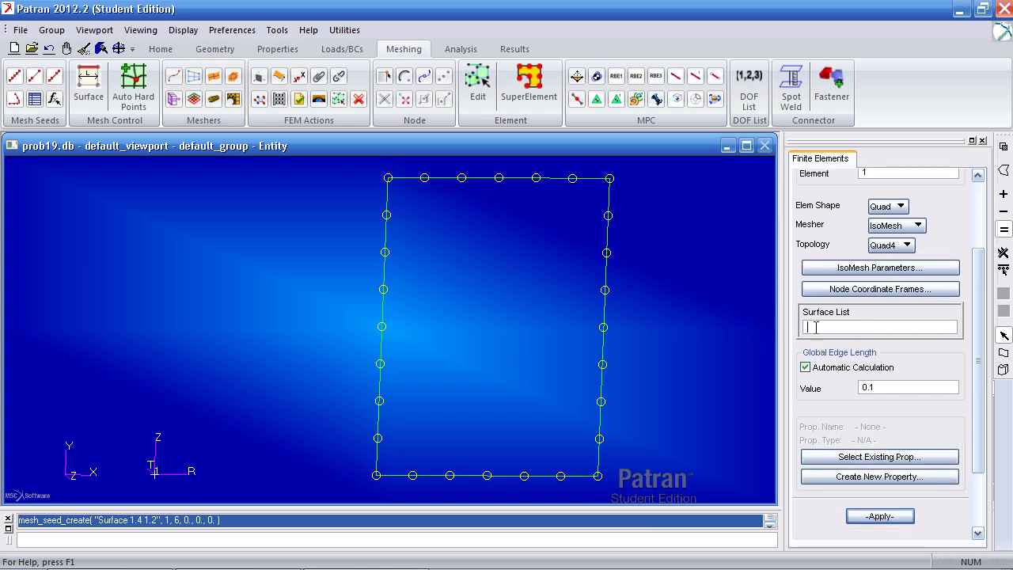
click(569, 314)
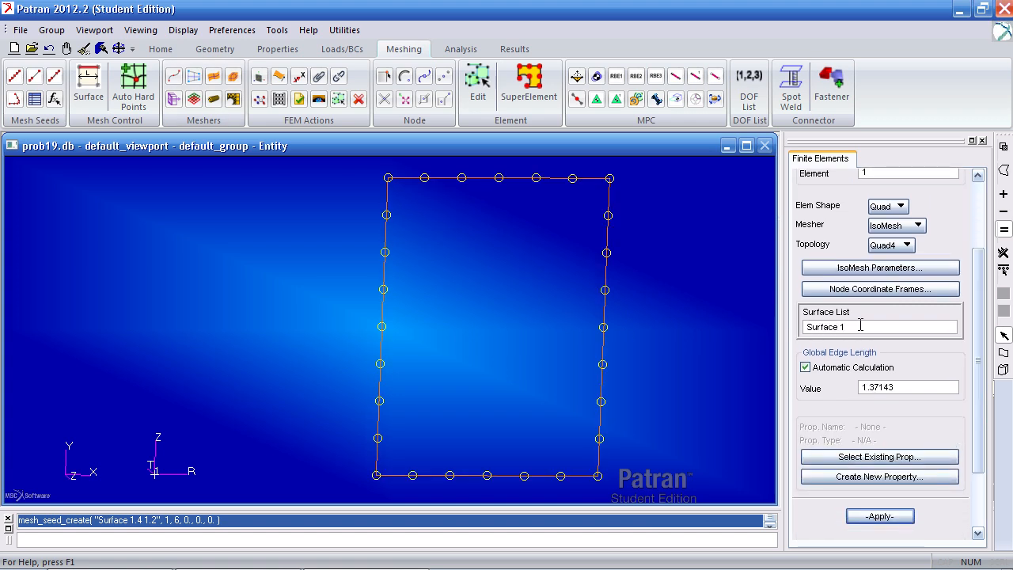
click(880, 516)
mouse_move(659, 399)
middle_down()
mouse_move(626, 407)
mouse_move(678, 390)
mouse_move(654, 387)
mouse_move(652, 398)
middle_up()
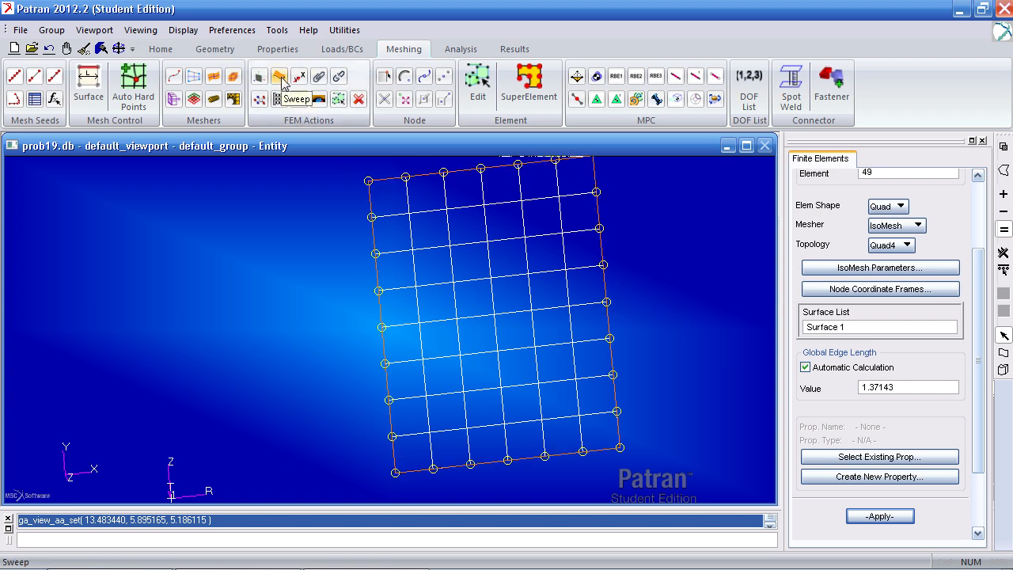
Start an element sweep of the surface mesh and set its mesh control to 3 elements.
click(298, 99)
drag(974, 317, 976, 312)
middle_drag(692, 357, 702, 380)
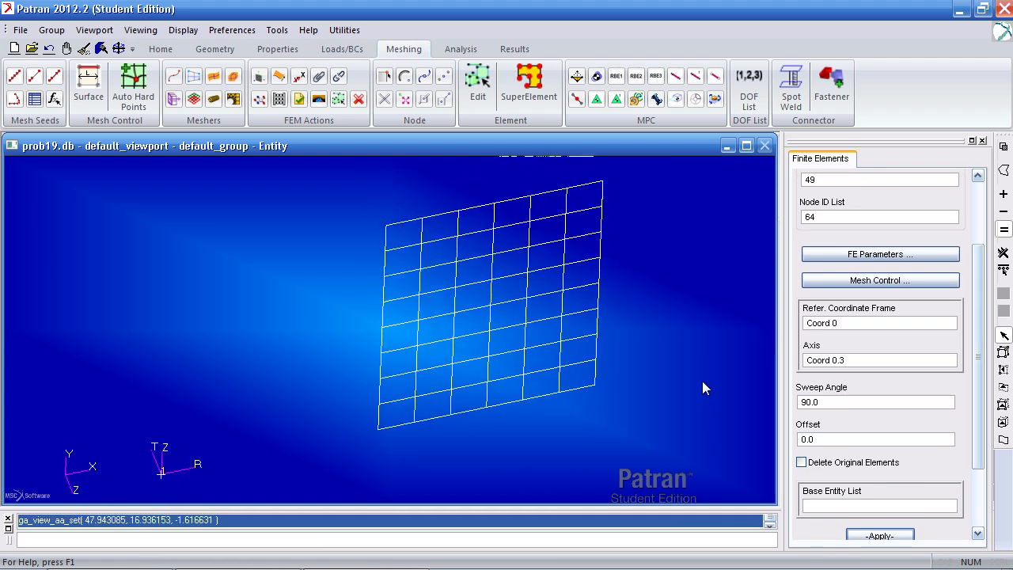
click(863, 280)
click(895, 343)
text(3)
click(879, 415)
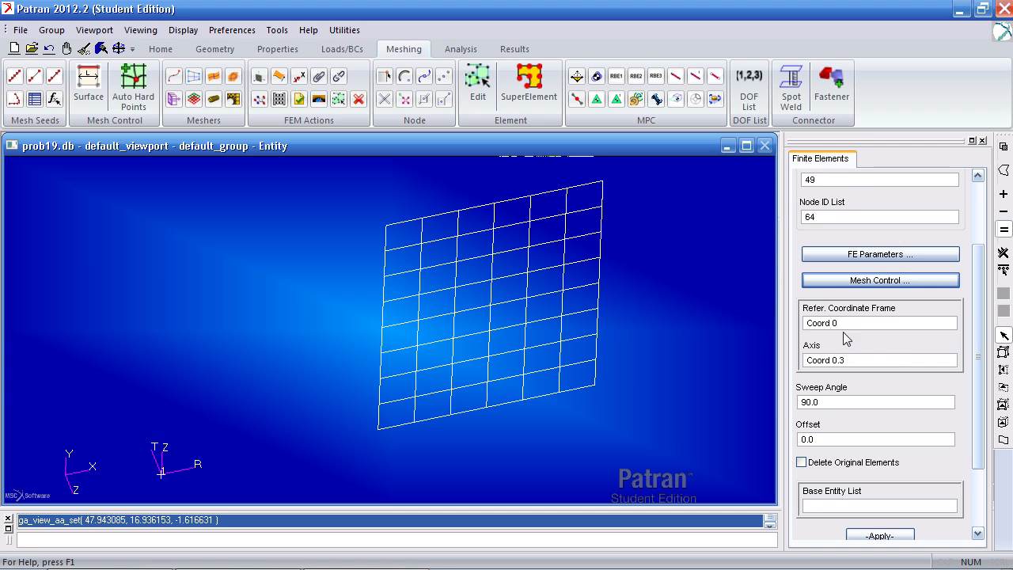
Set the sweep axis to Coord 0.2, keeping Coord 0 as the reference coordinate frame.
drag(842, 323, 797, 329)
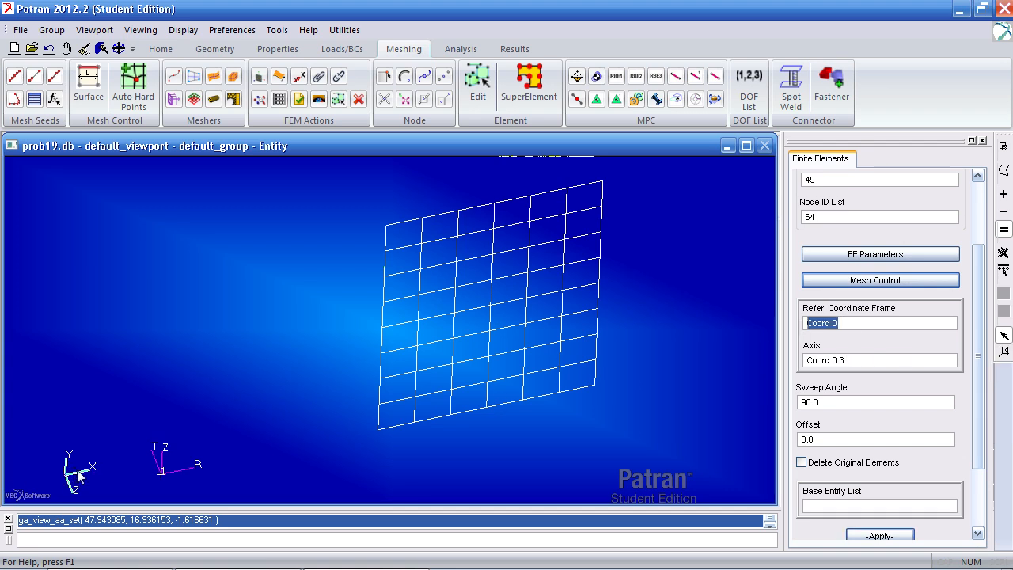
drag(846, 362, 807, 362)
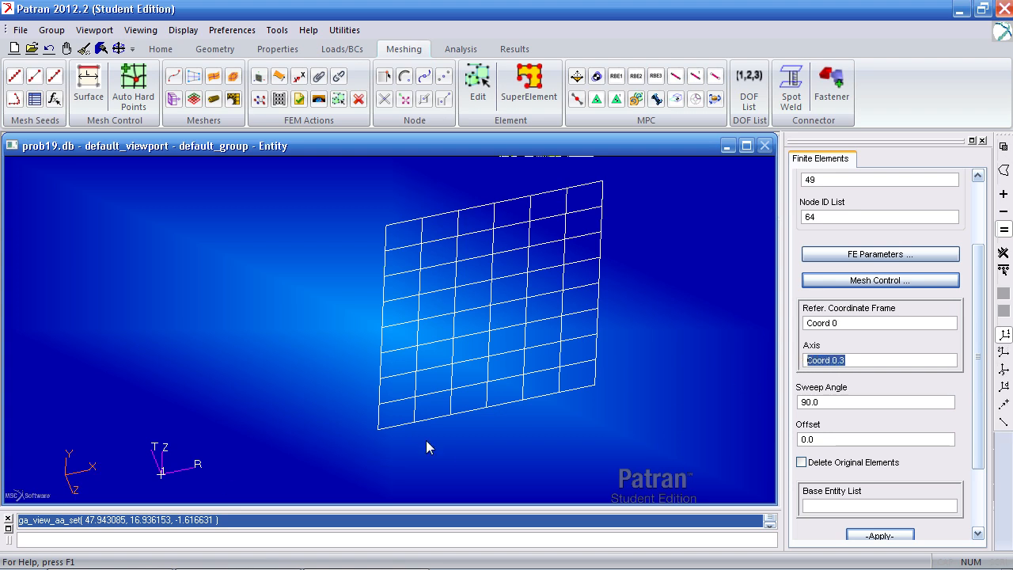
click(161, 49)
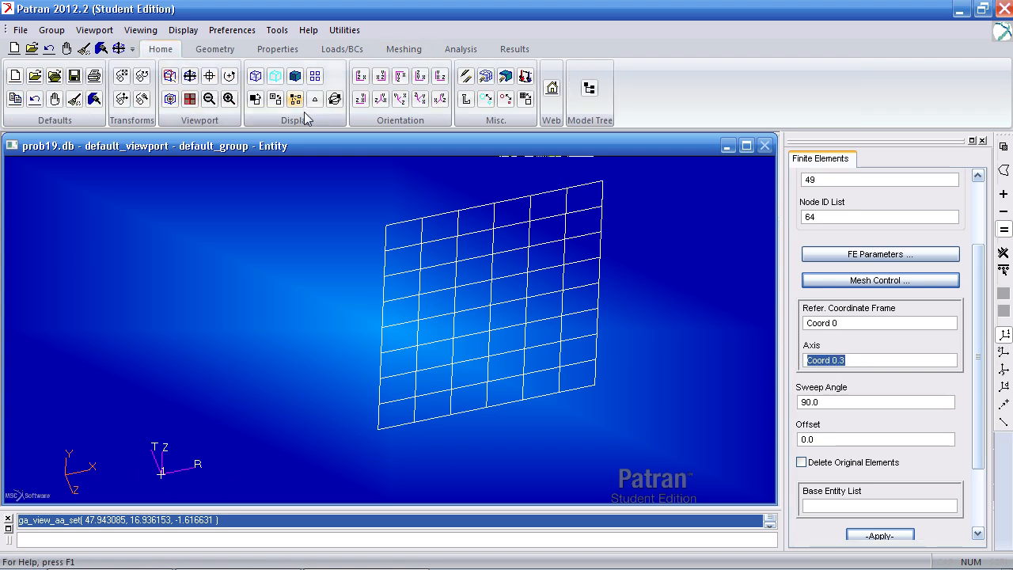
click(361, 76)
click(639, 320)
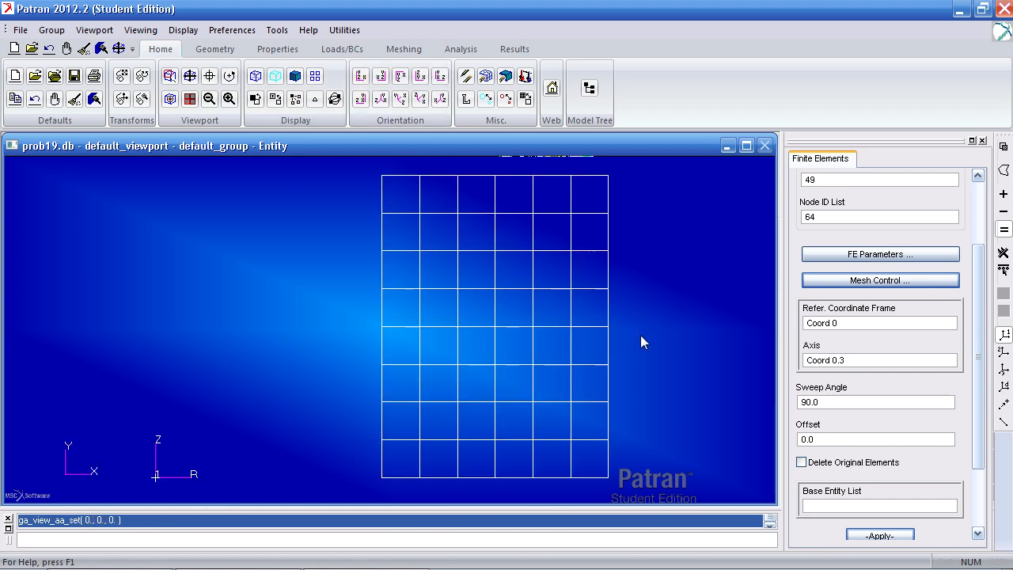
mouse_move(643, 354)
middle_down()
mouse_move(647, 378)
mouse_move(626, 296)
mouse_move(647, 383)
mouse_move(626, 332)
mouse_move(661, 368)
mouse_move(641, 372)
mouse_move(719, 388)
mouse_move(649, 372)
middle_up()
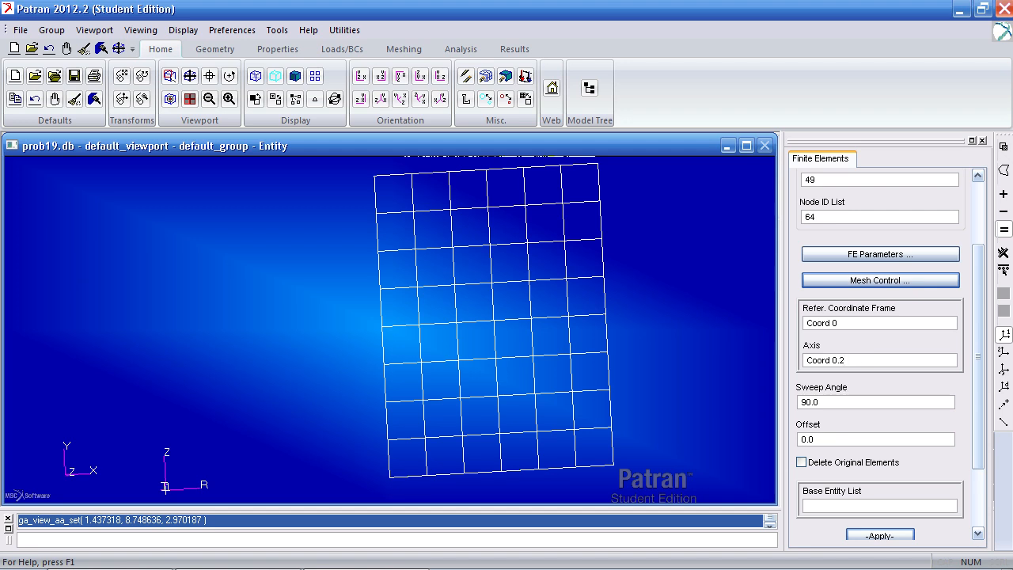
click(1004, 370)
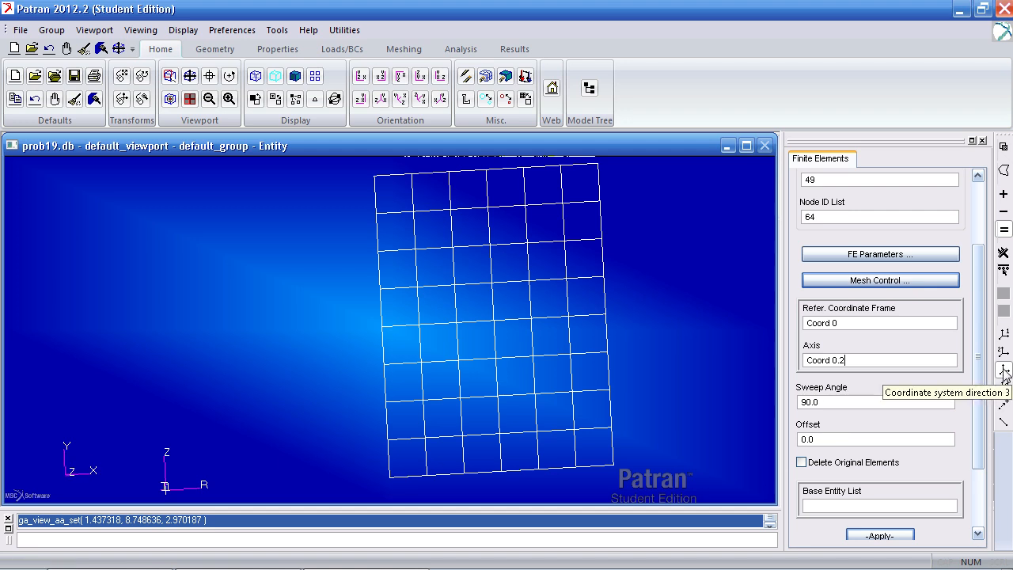
Try Coord 0.3 as the sweep axis and return it to Coord 0.2.
click(80, 471)
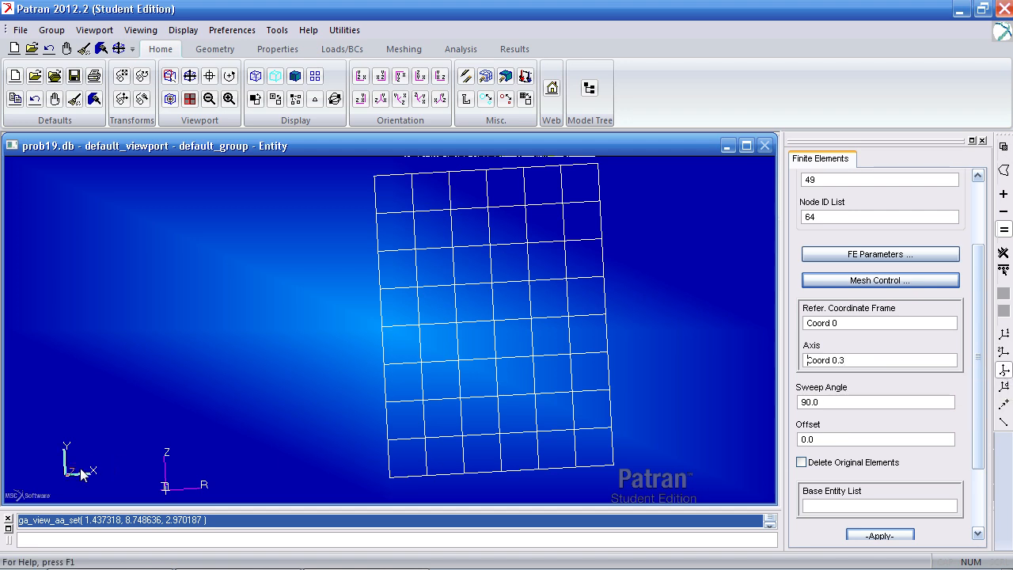
drag(842, 360, 846, 360)
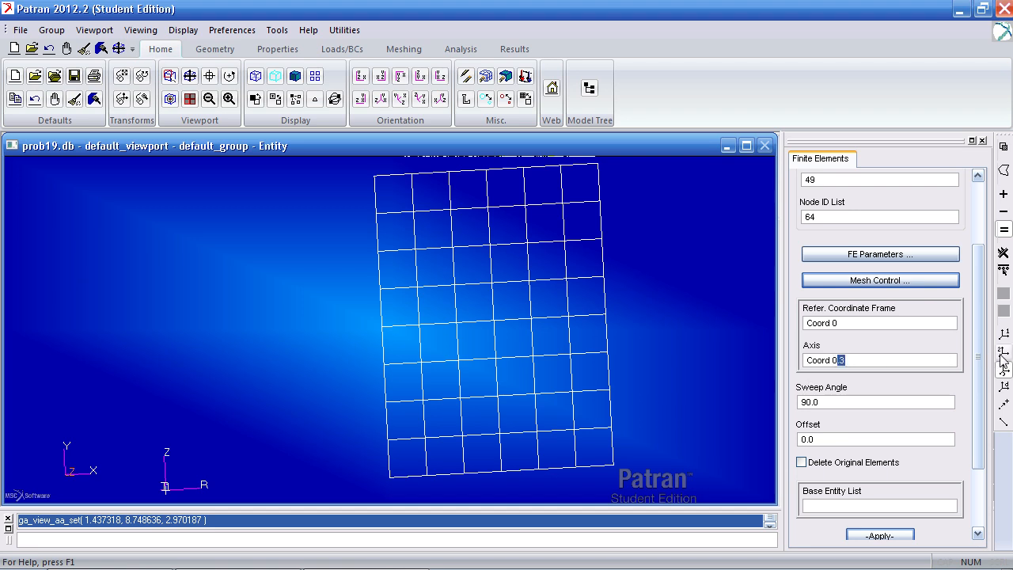
click(897, 358)
click(1003, 356)
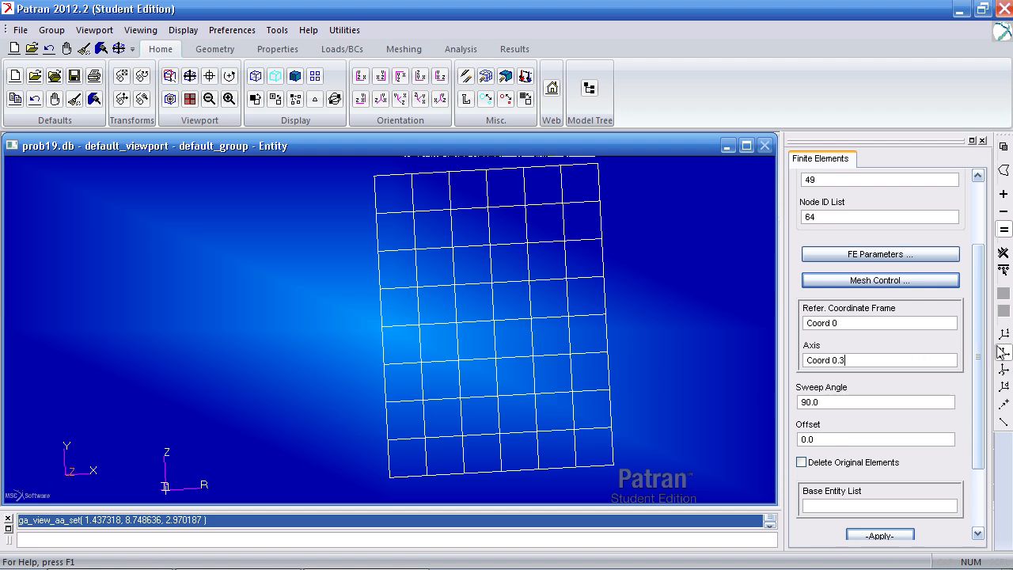
click(72, 474)
drag(844, 362, 834, 362)
Sweep all surface elements, Elm 1:48, through a 30 degree angle and delete the original elements.
double_click(834, 402)
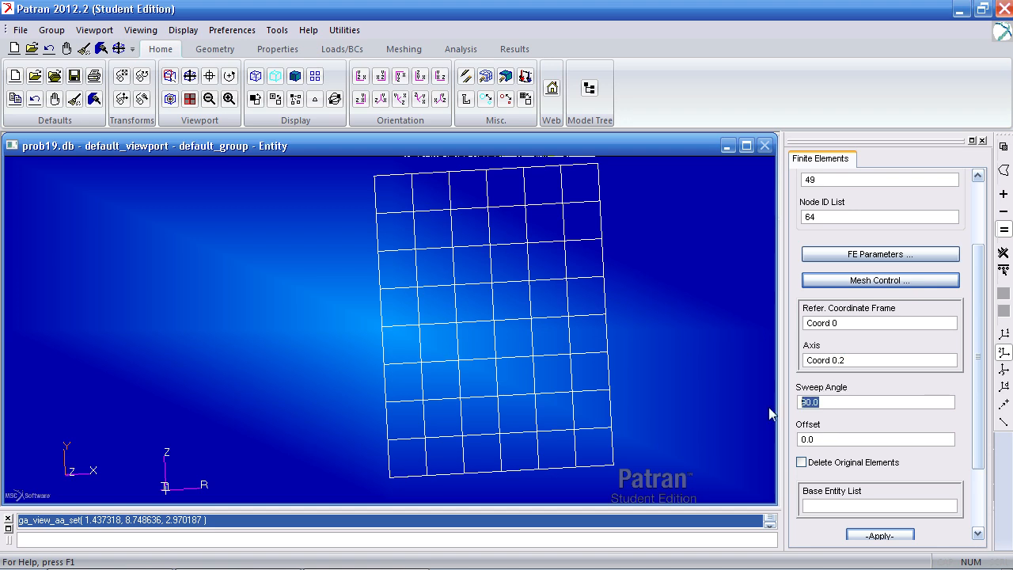
text(3)
scroll(953, 374, down, 3)
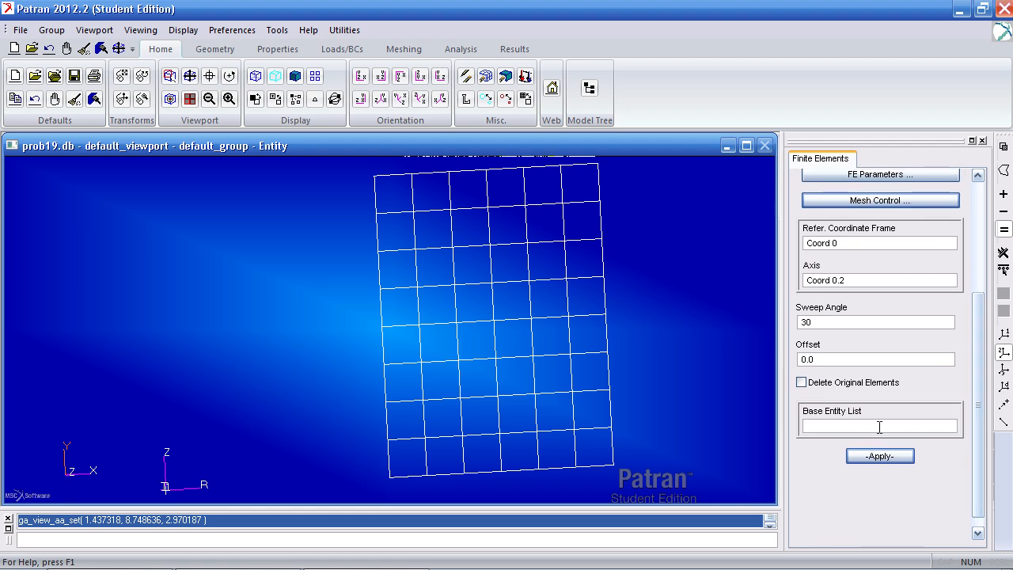
click(881, 427)
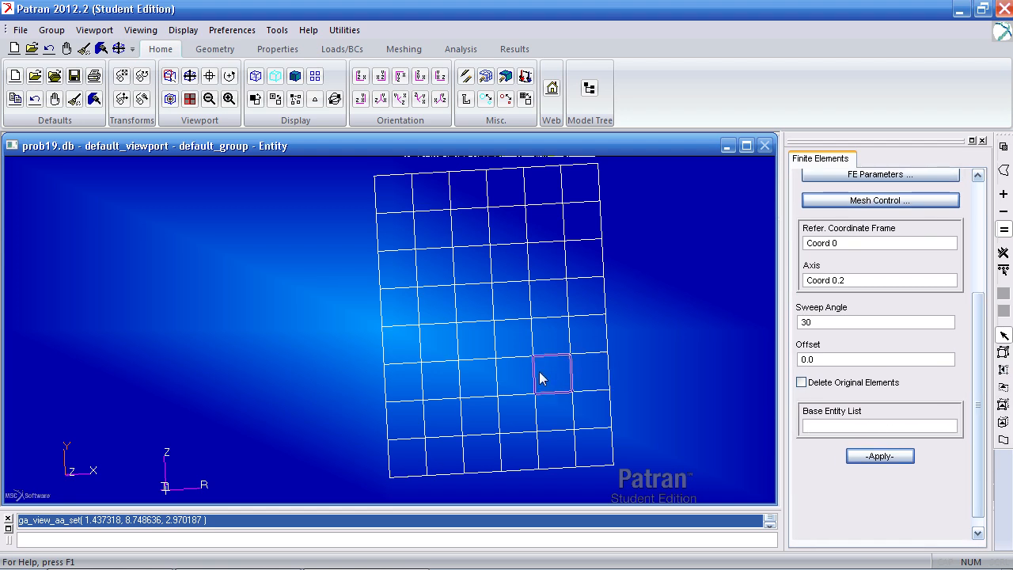
click(813, 386)
click(814, 425)
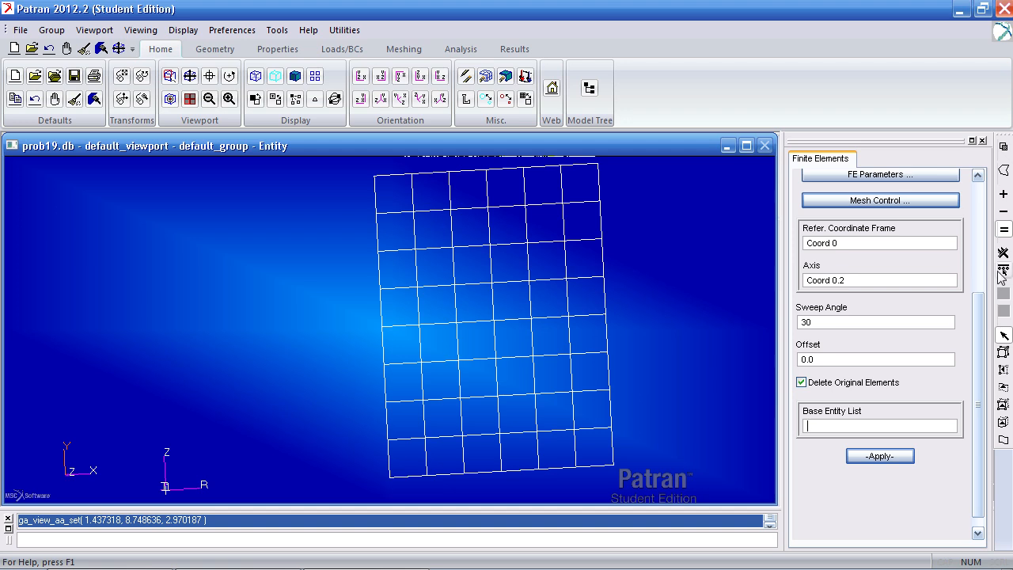
click(1002, 271)
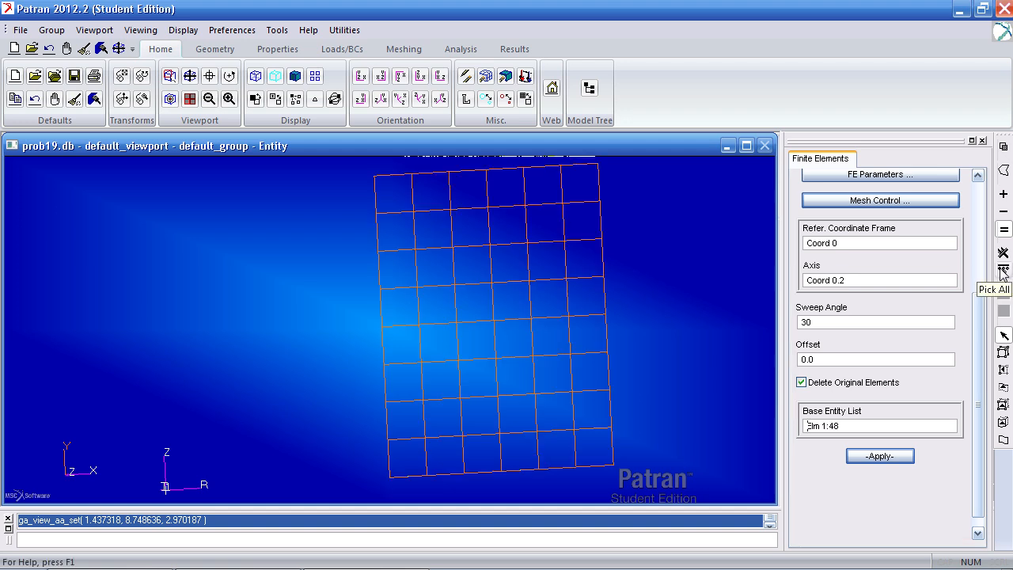
click(880, 457)
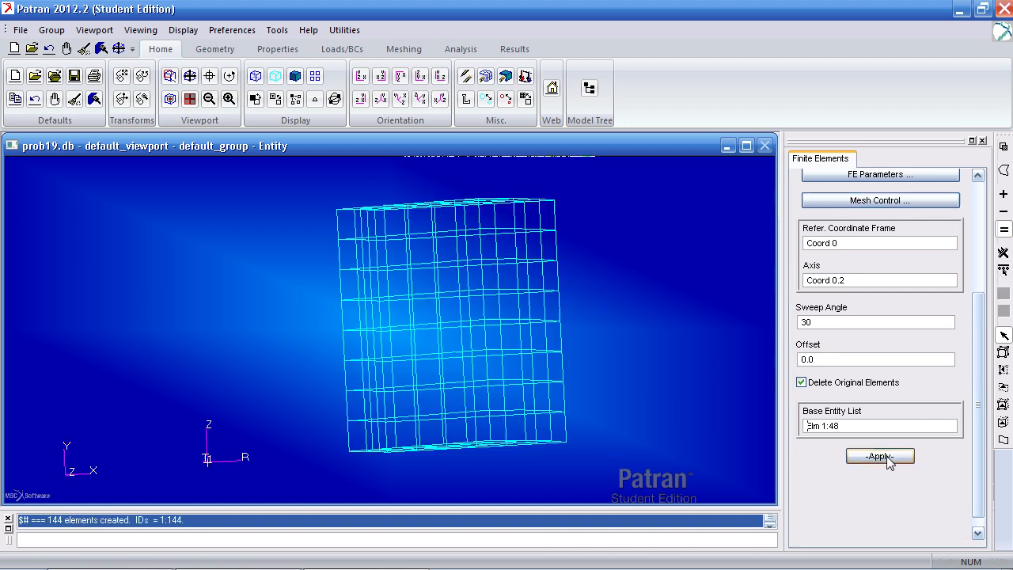
Show the location information of three nodes on the swept solid mesh to check their coordinate frames.
middle_drag(617, 375, 629, 400)
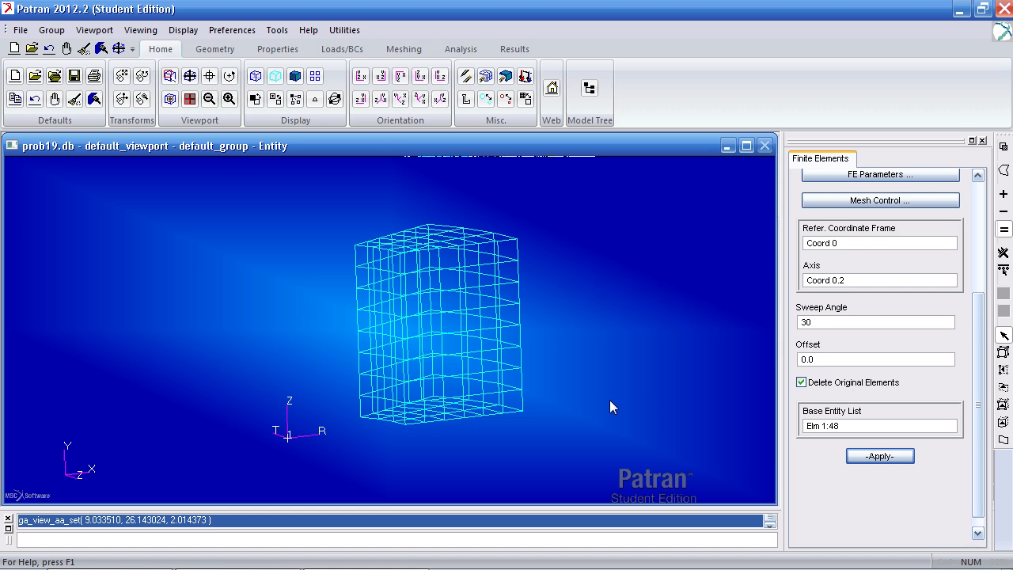
drag(978, 339, 886, 192)
click(878, 184)
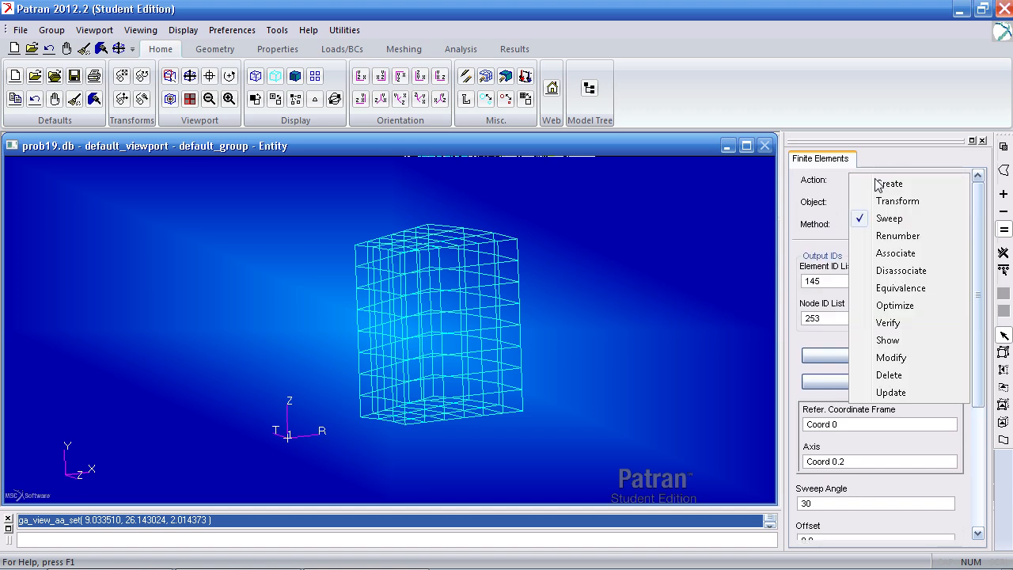
click(889, 341)
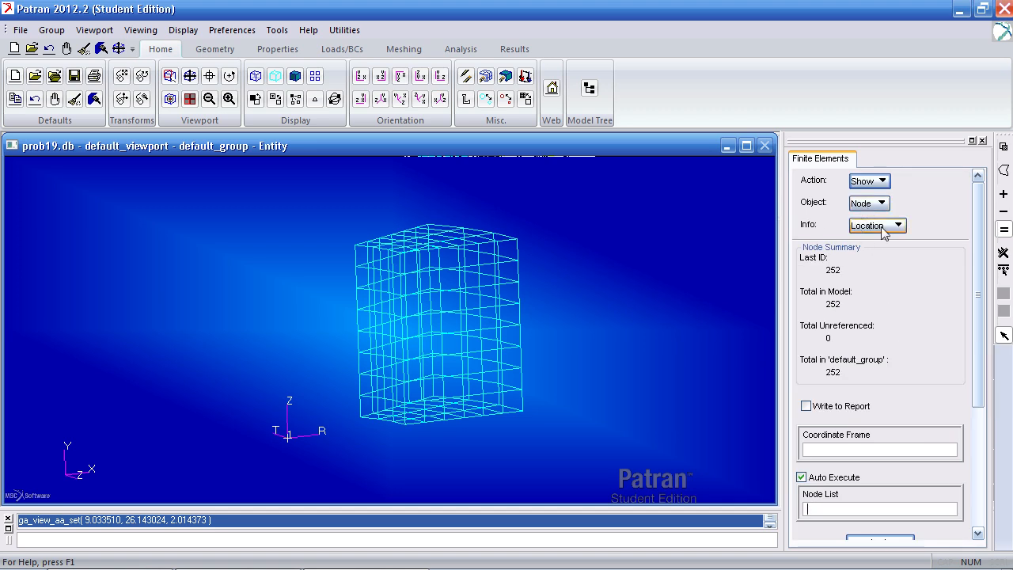
scroll(955, 305, down, 2)
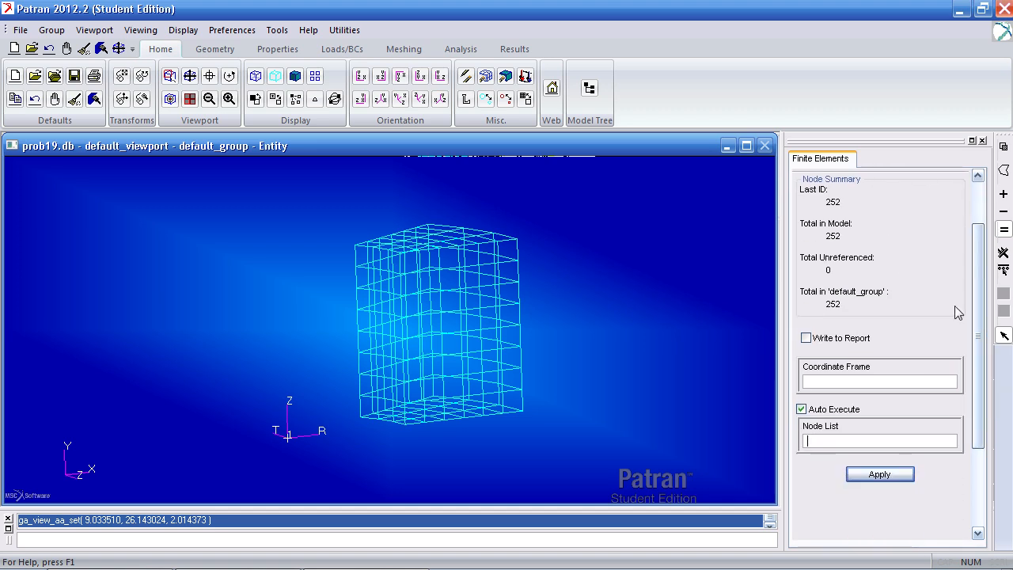
click(515, 325)
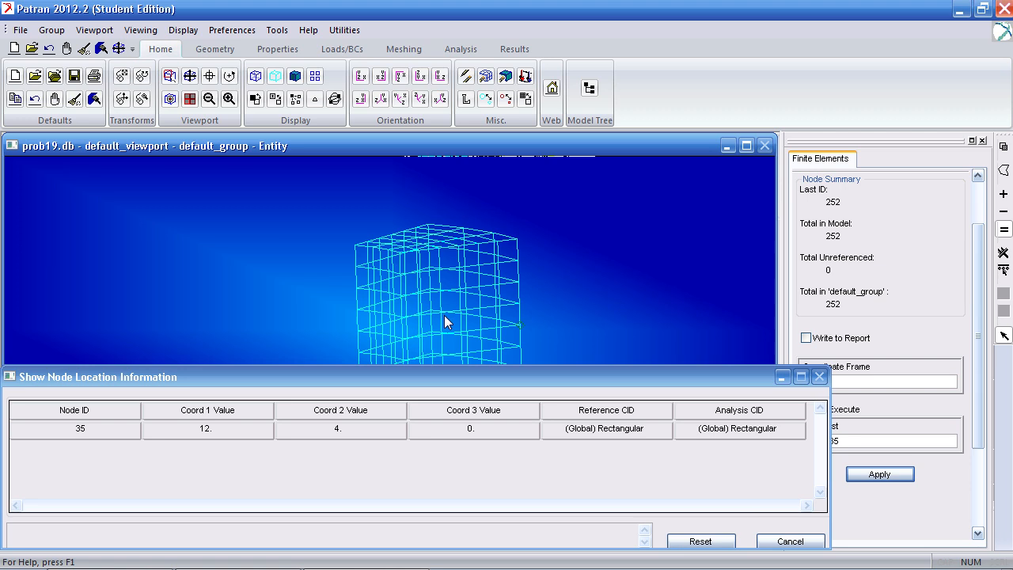
click(419, 315)
click(520, 345)
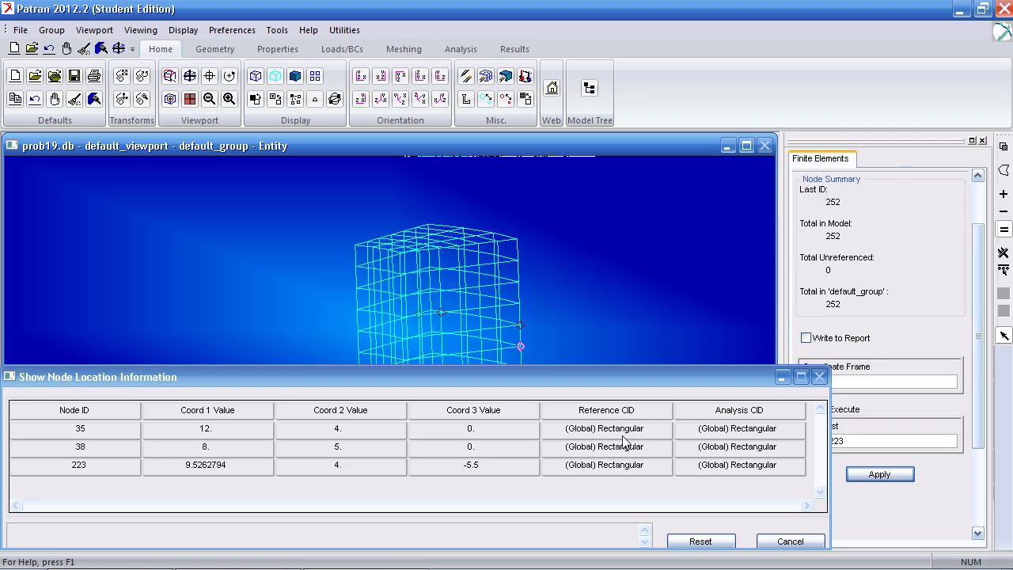
click(776, 545)
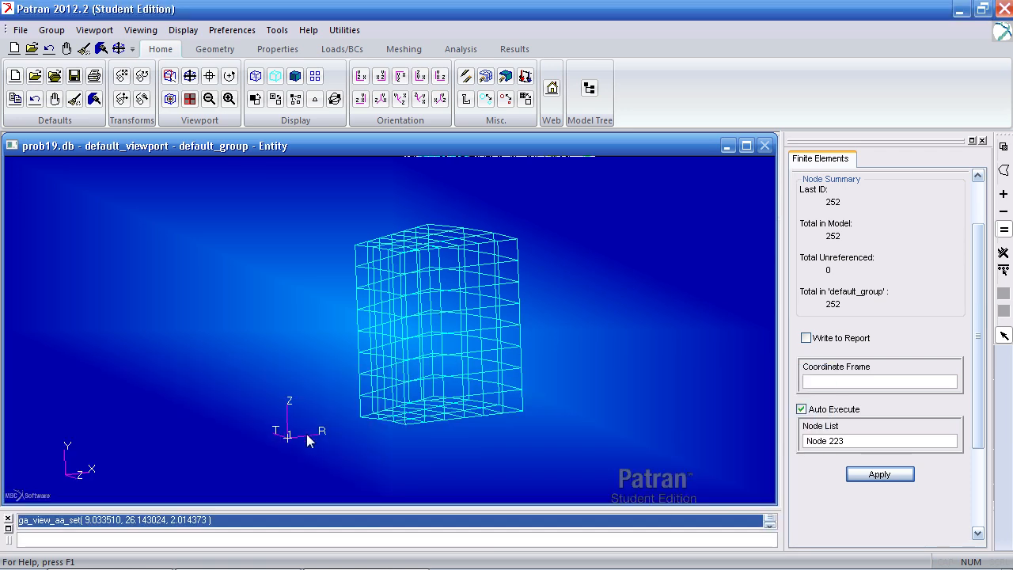
Start editing node attributes, with the analysis and reference coordinate frames as the attributes to modify.
scroll(972, 380, up, 3)
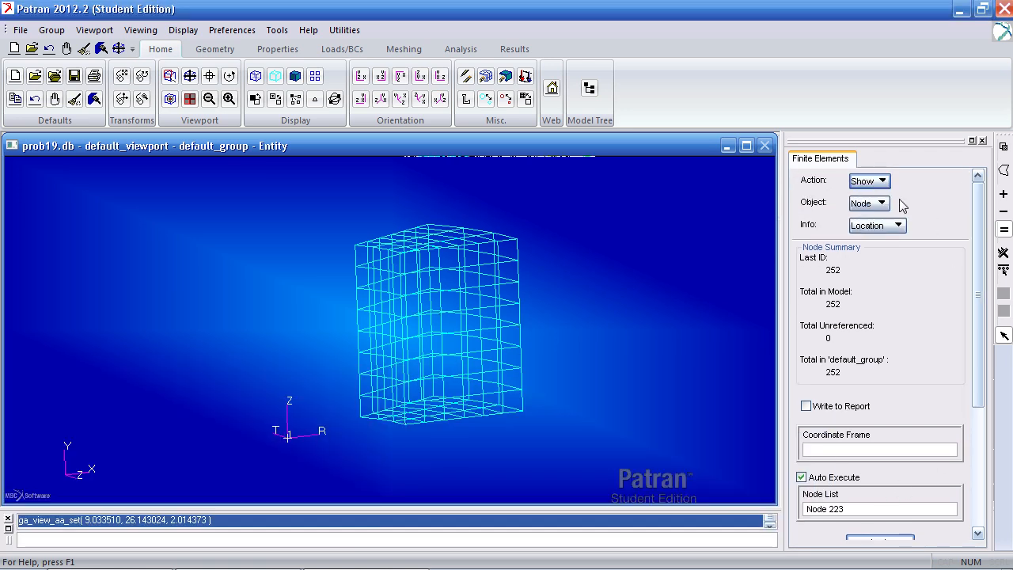
click(881, 181)
click(891, 358)
click(874, 203)
click(886, 310)
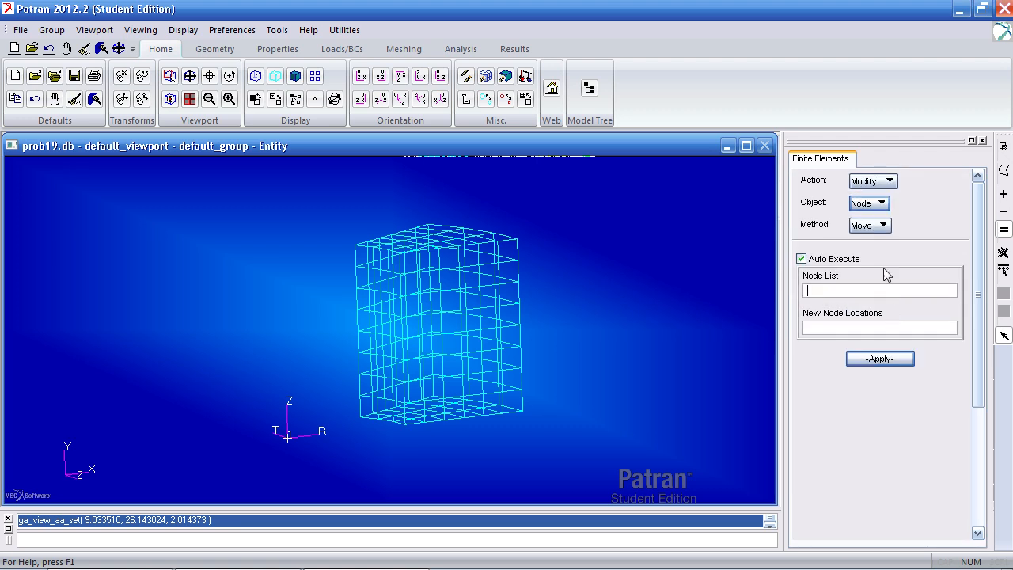
click(875, 228)
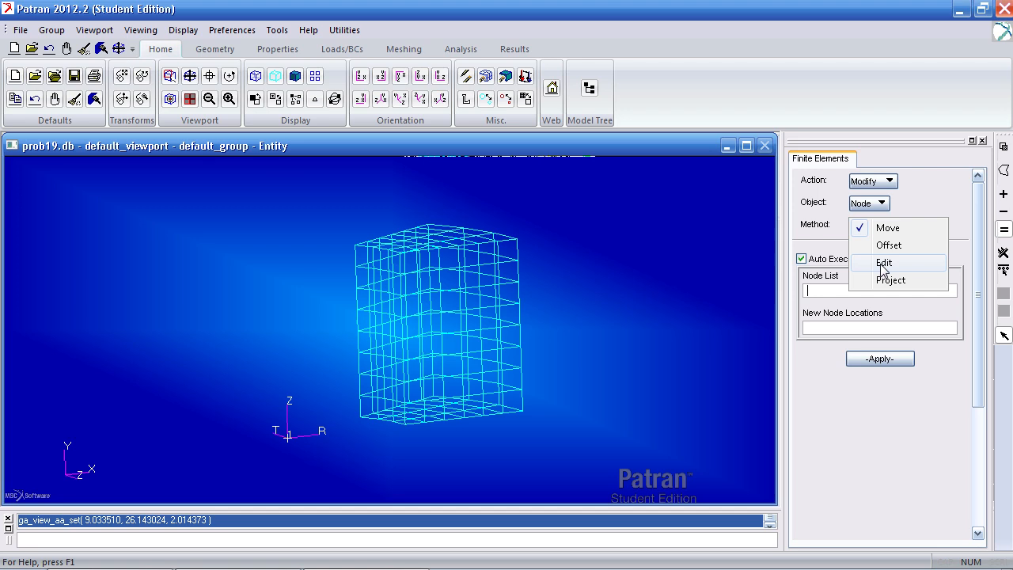
click(883, 265)
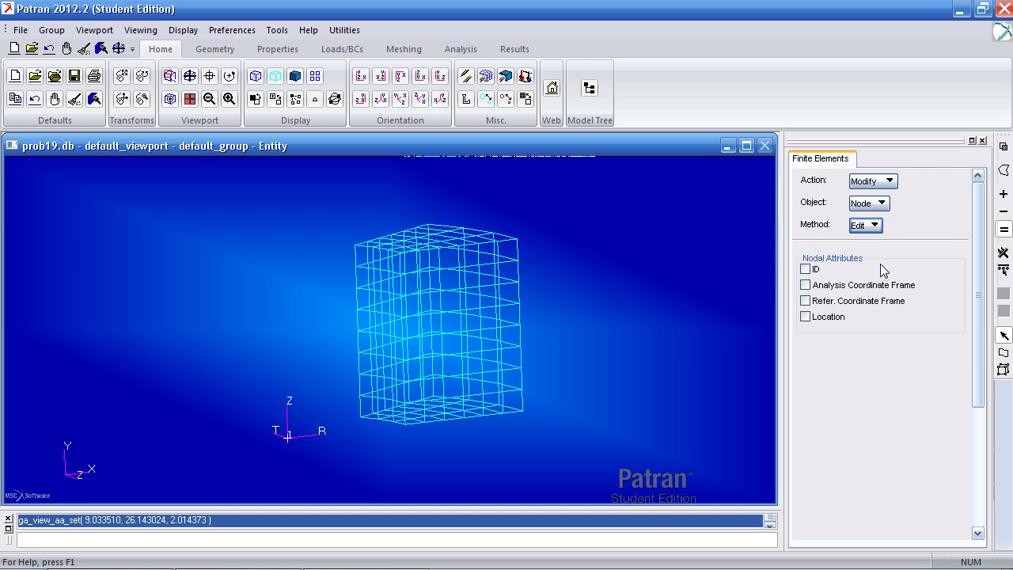
click(805, 285)
click(805, 301)
Assign Coord 1 as both the analysis and reference coordinate frame of all nodes, Node 1:252.
click(859, 407)
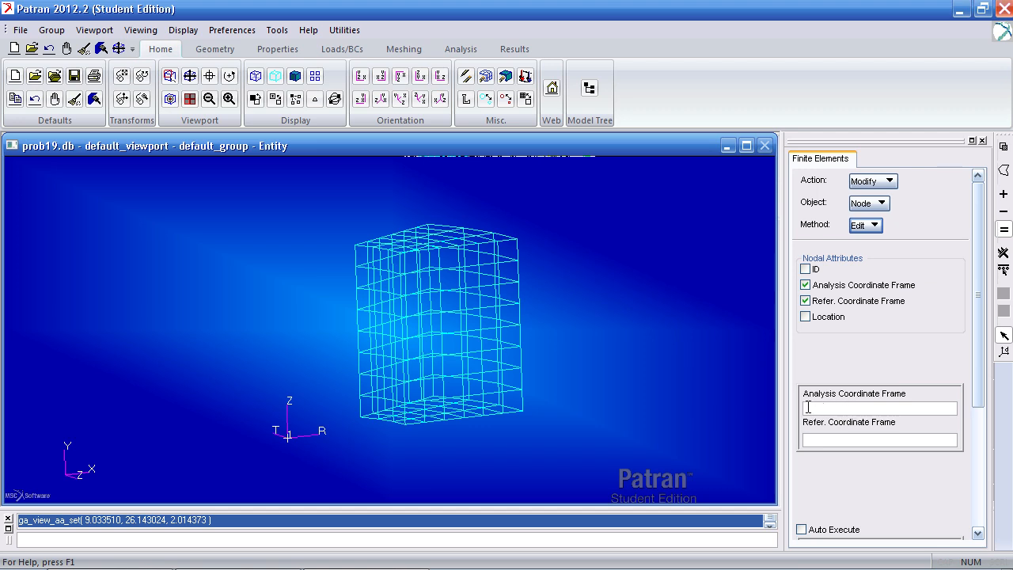
click(309, 426)
click(290, 431)
drag(982, 388, 980, 471)
click(805, 428)
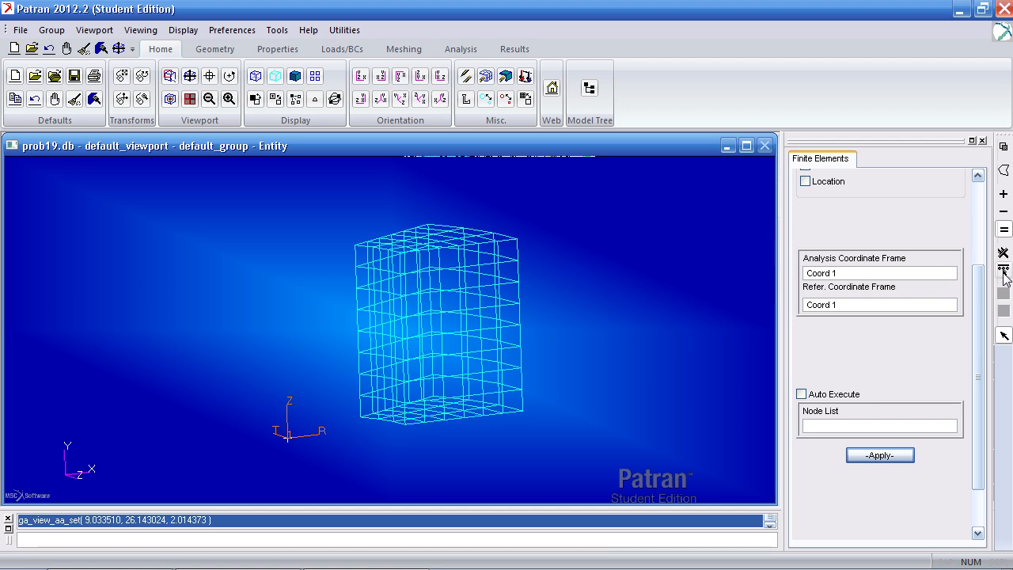
click(1004, 293)
drag(863, 425, 762, 428)
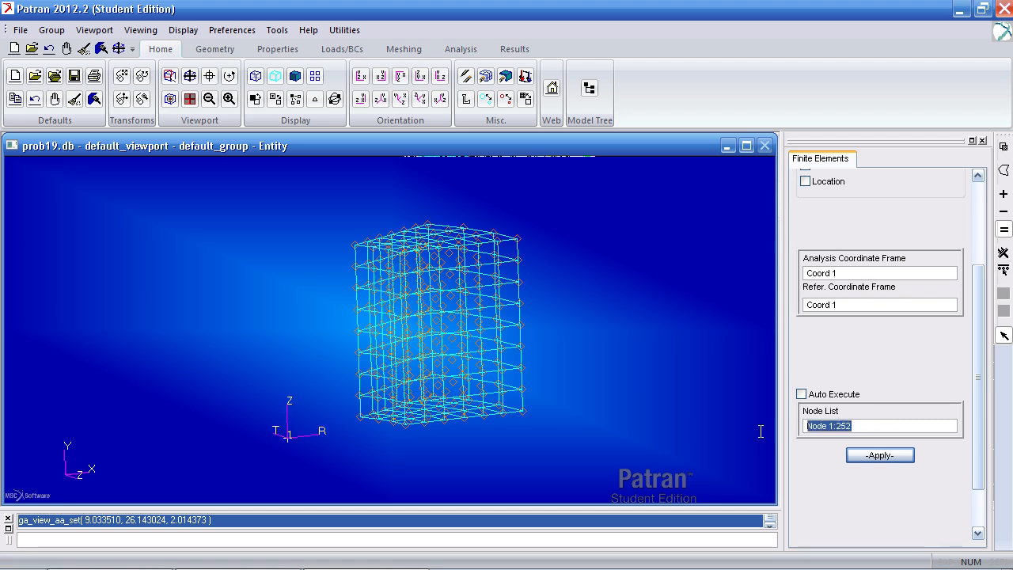
click(885, 457)
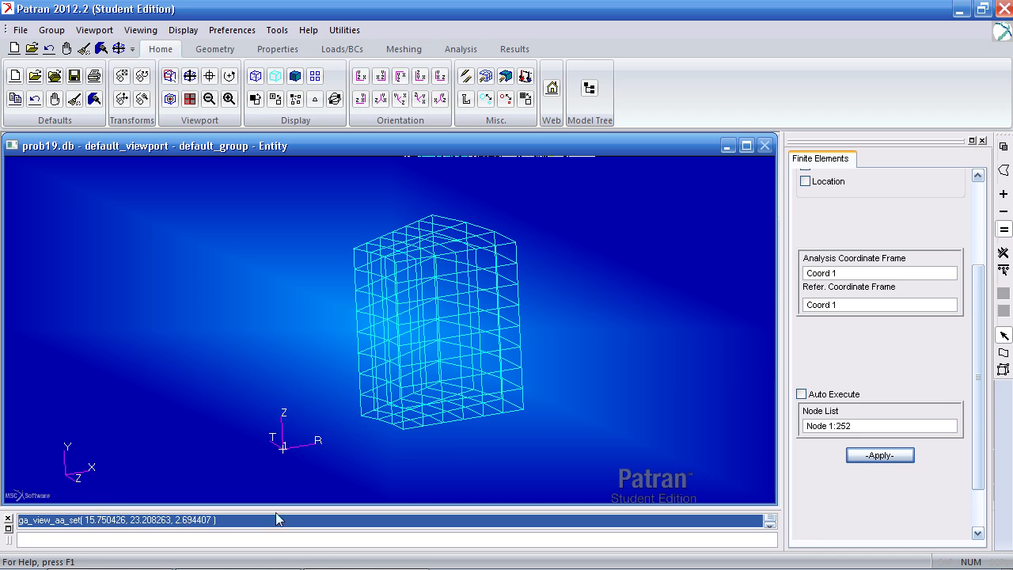
Check the command history for the result of the node modification.
drag(761, 511, 761, 494)
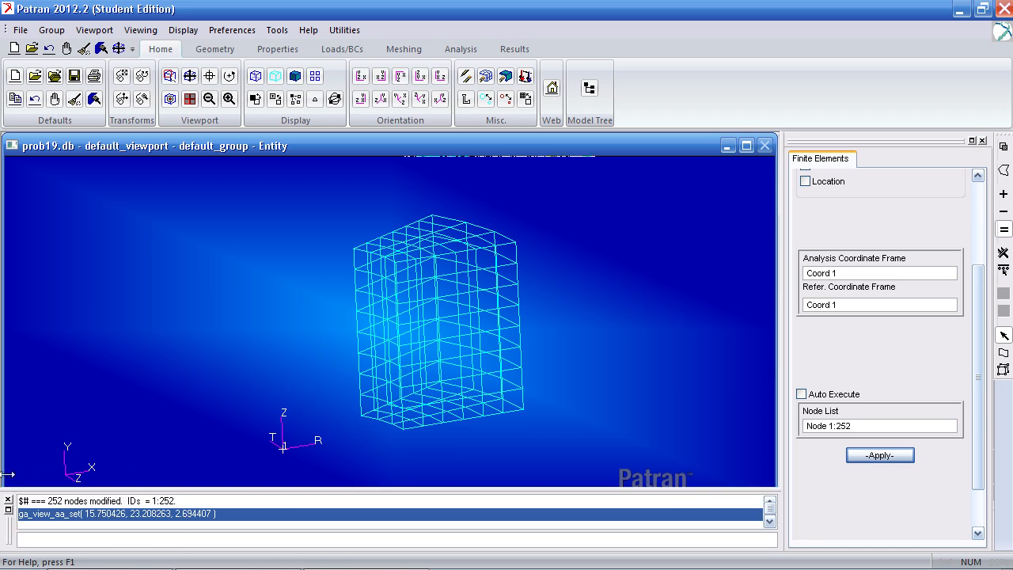
click(70, 501)
drag(436, 489, 433, 508)
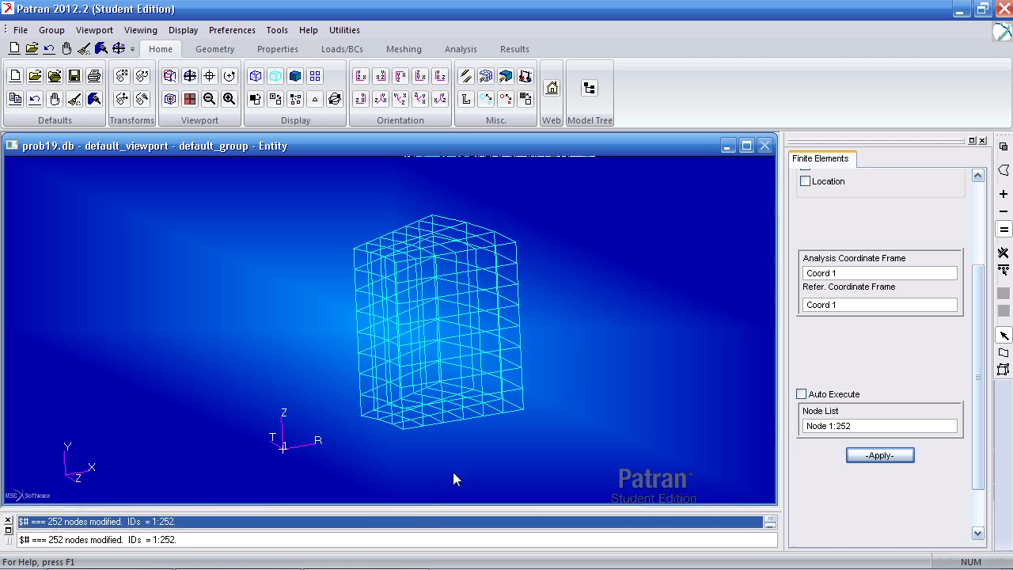
Start a new isotropic material named mat.
click(277, 49)
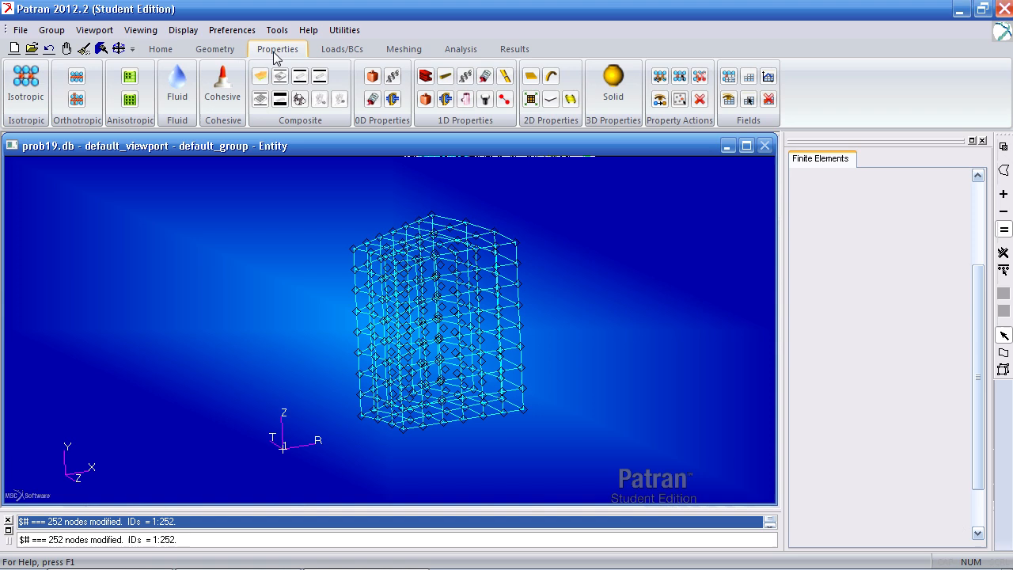
click(44, 102)
scroll(987, 339, down, 5)
click(905, 310)
text(mat)
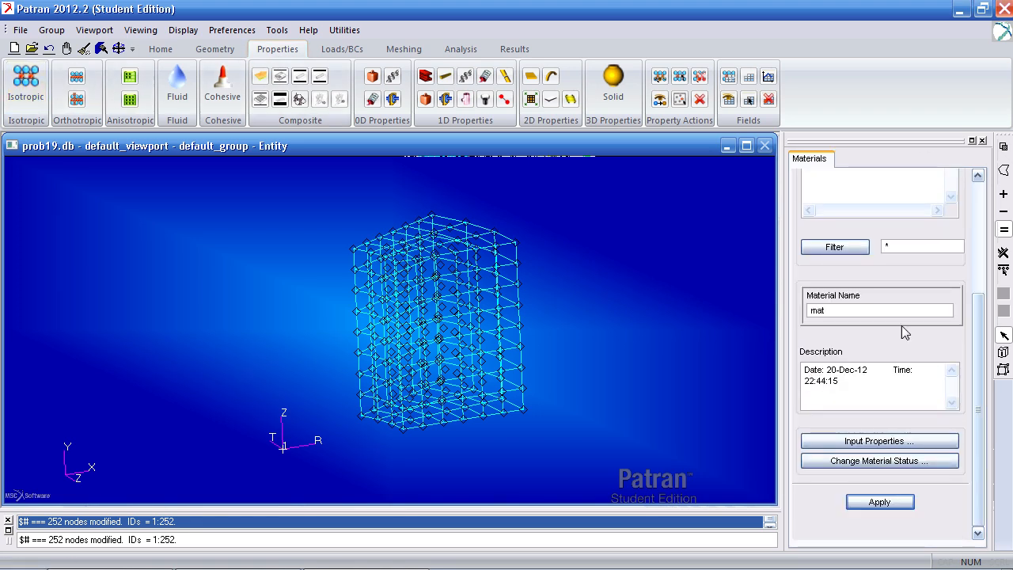
Enter the linear elastic properties, including the elastic modulus and a density of .00072499, and create the material.
click(878, 441)
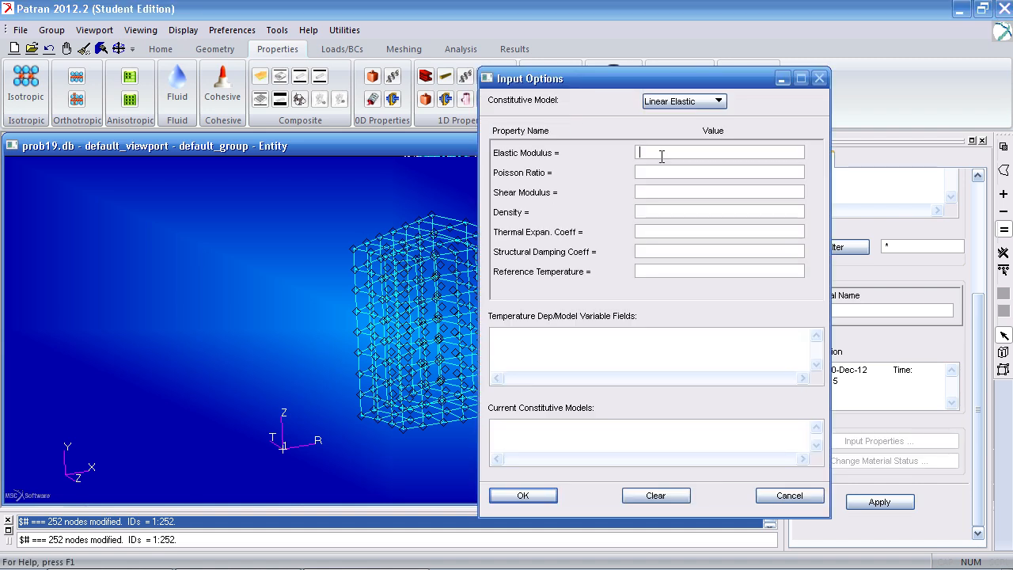
text(3)
key(Tab)
key(Tab)
text(.00072499)
click(543, 496)
click(877, 502)
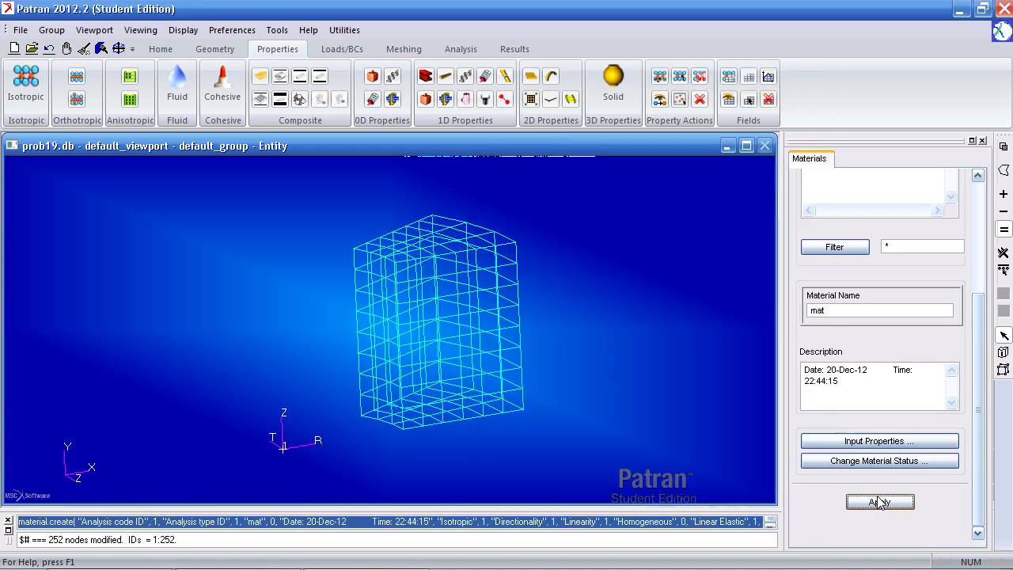
Set up a homogeneous 3D solid property set named prop that uses the material mat.
click(614, 87)
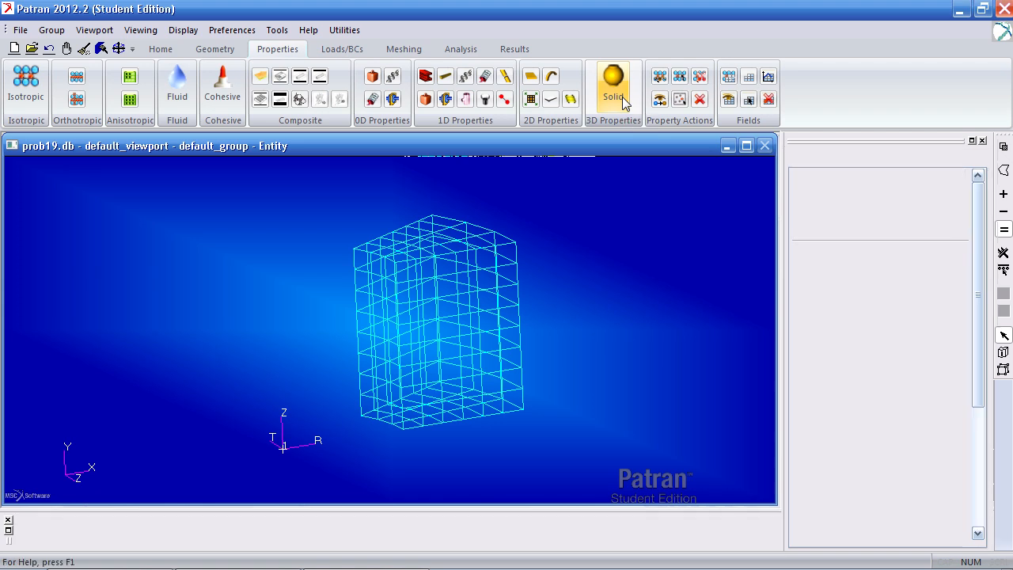
click(858, 404)
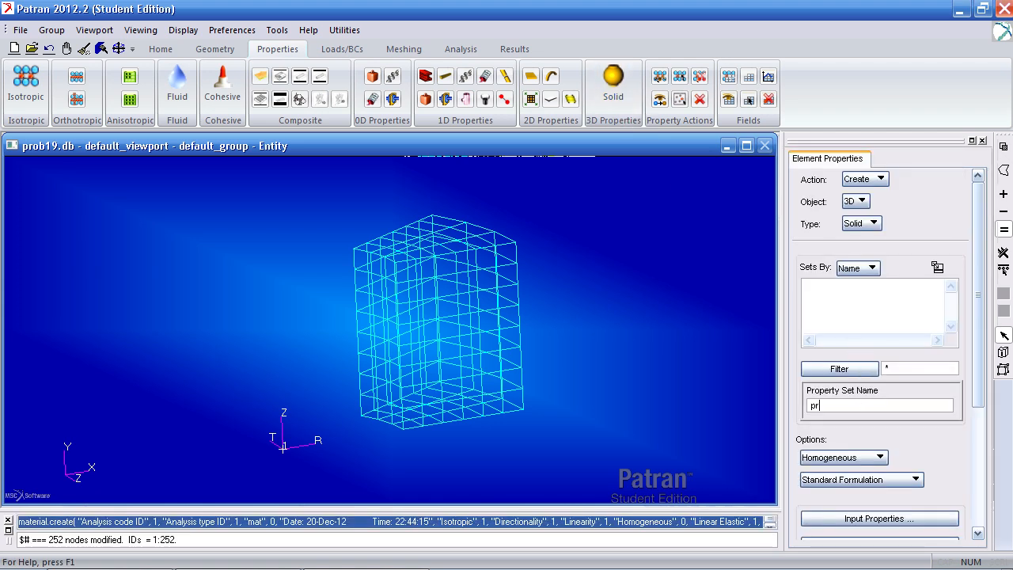
click(912, 517)
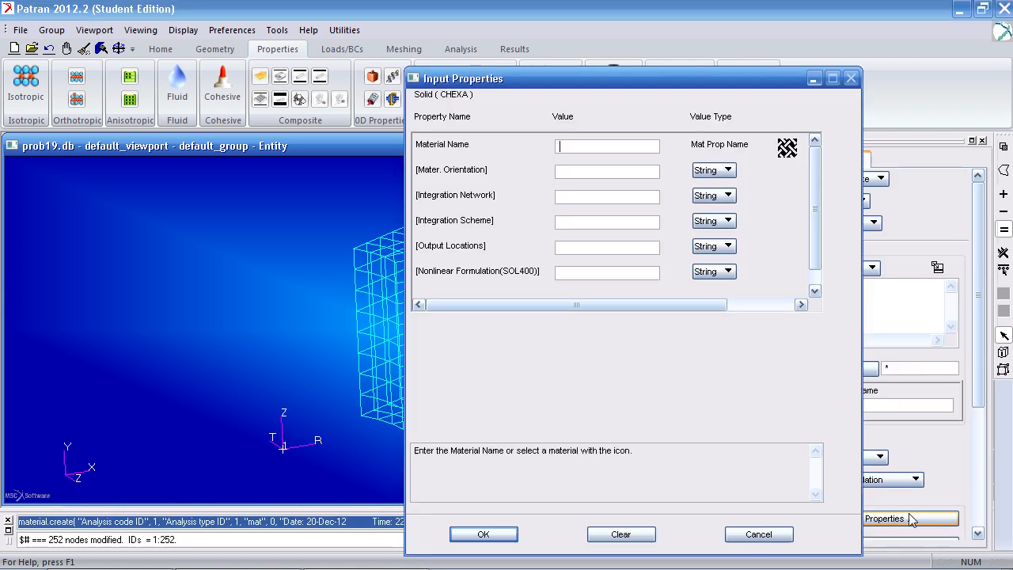
click(787, 149)
click(859, 153)
click(482, 535)
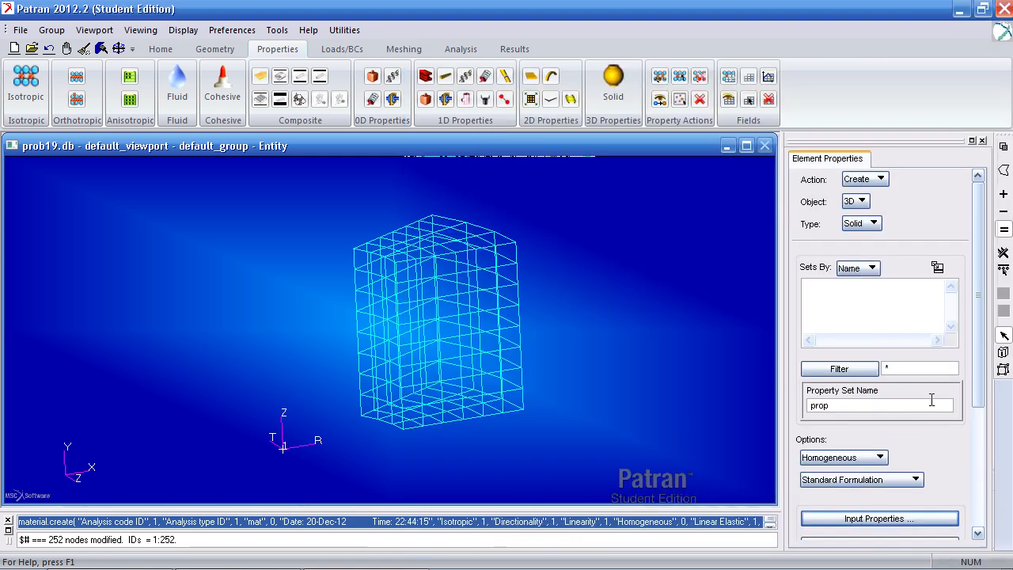
Assign all the hex elements, Elm 1:144, as the application region of prop and create the property set.
scroll(956, 454, down, 3)
click(879, 425)
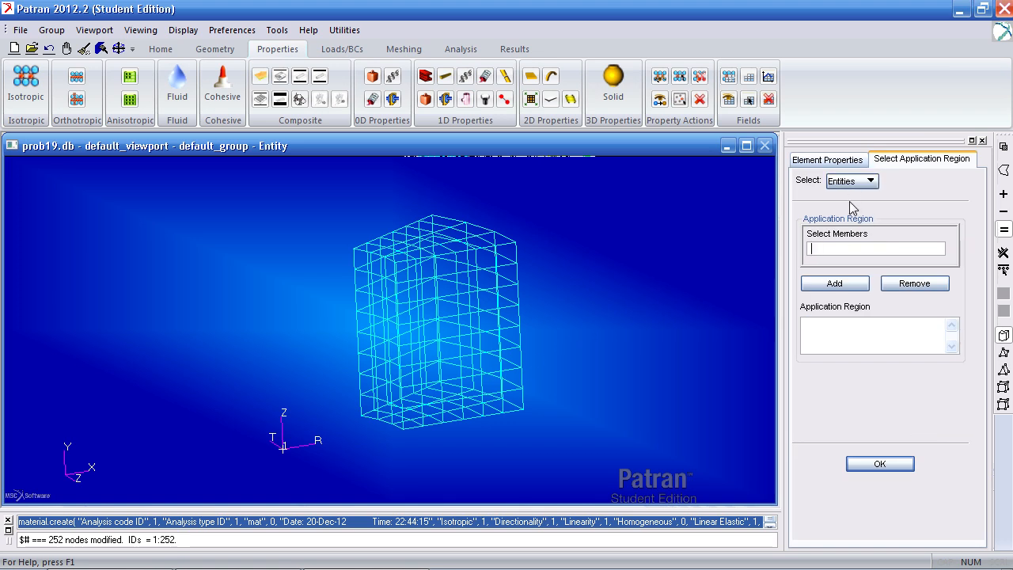
click(1004, 405)
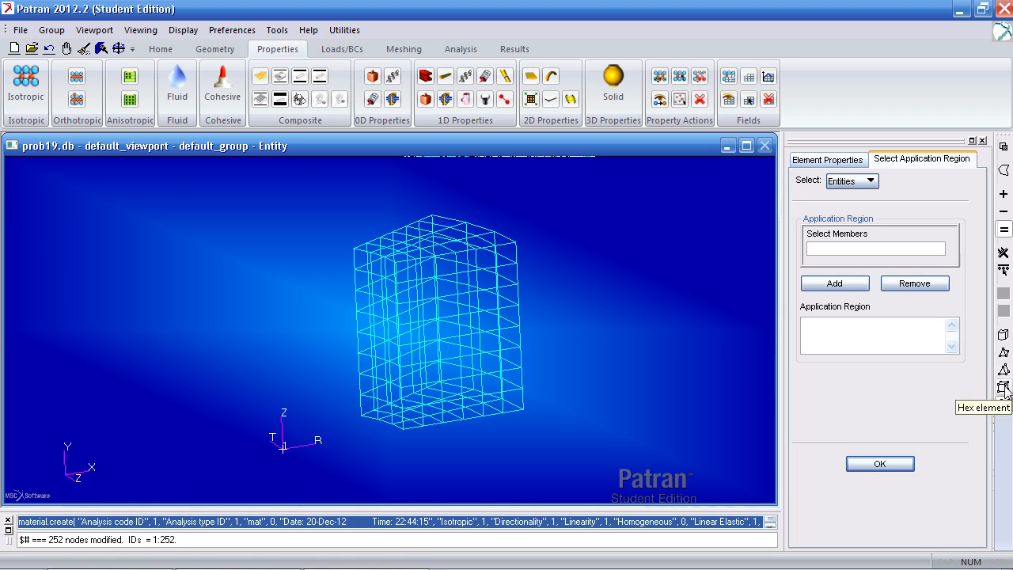
drag(562, 227, 554, 361)
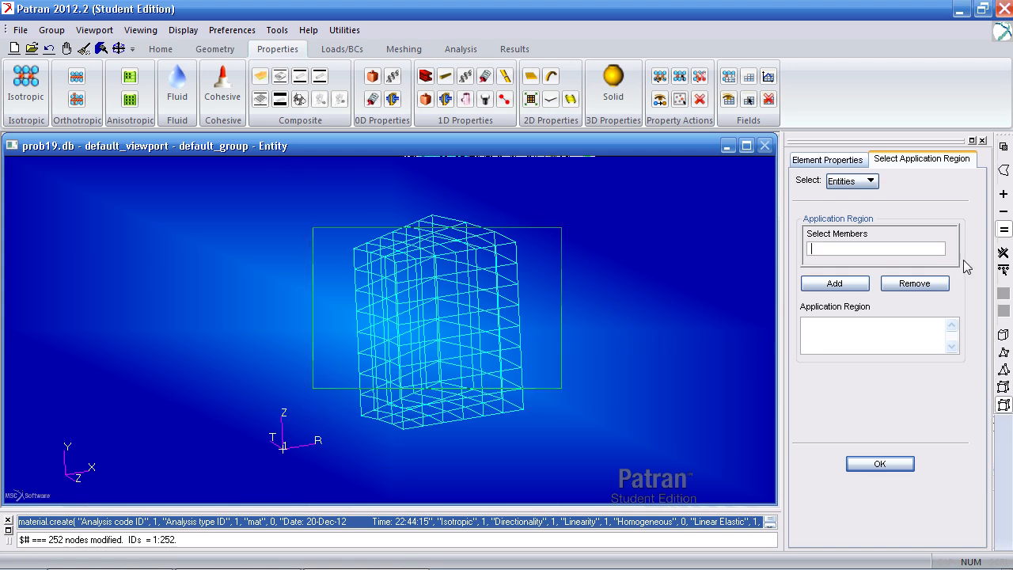
click(1004, 270)
drag(539, 393, 273, 195)
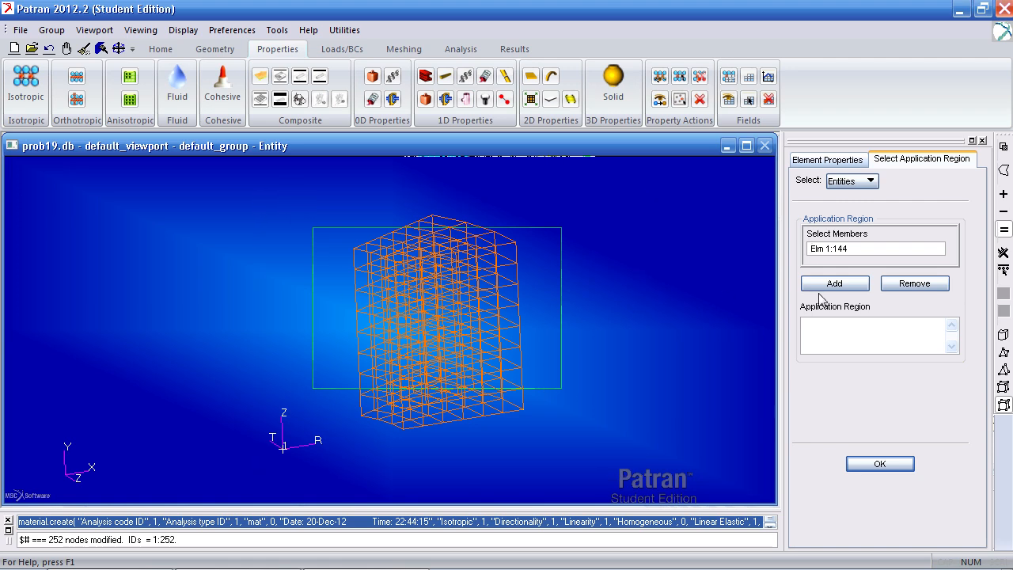
click(845, 289)
click(880, 463)
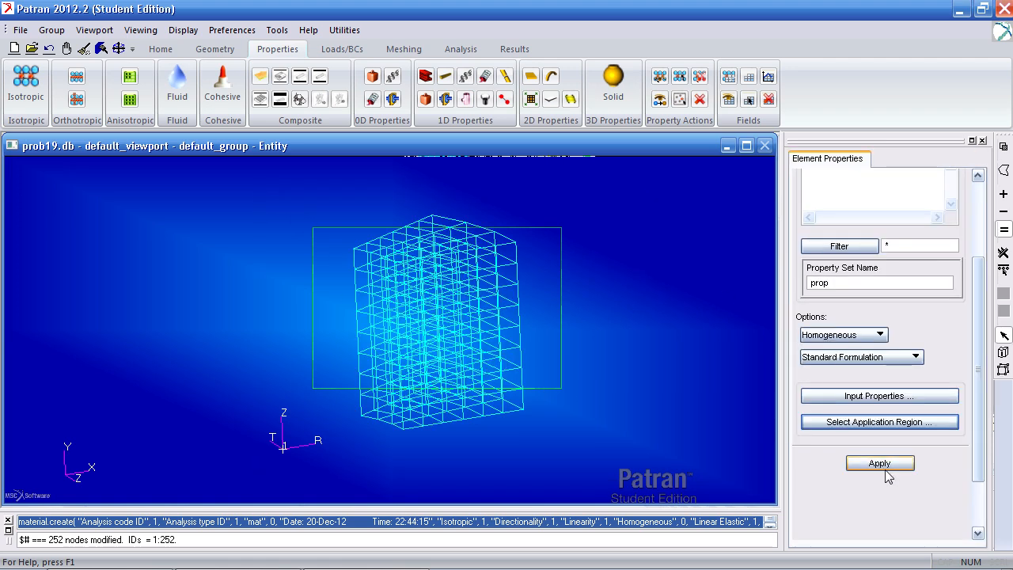
click(880, 465)
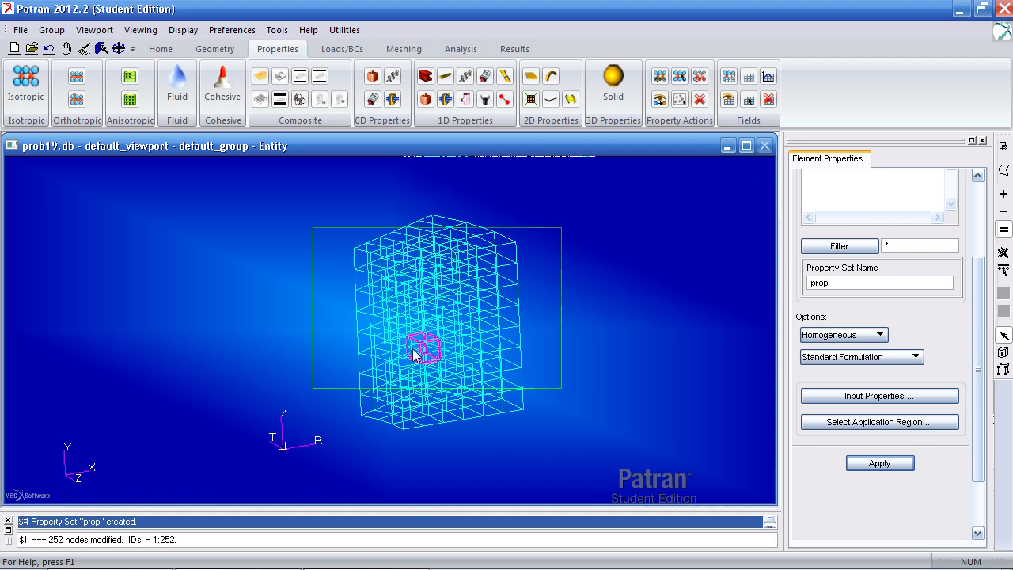
Start a real non-spatial tabular field named load_history that depends on time, and open its data table.
middle_drag(437, 378, 450, 395)
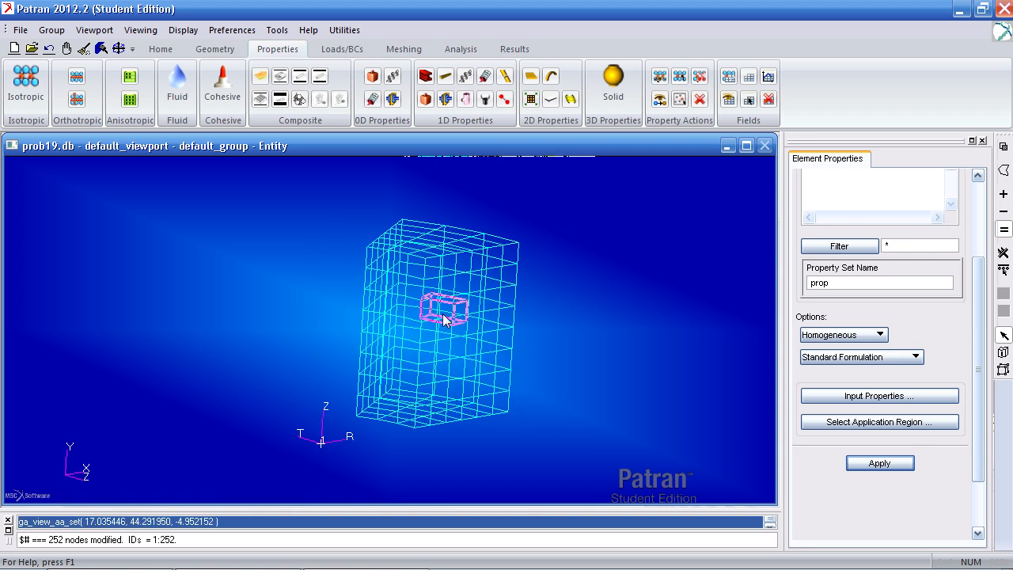
click(347, 52)
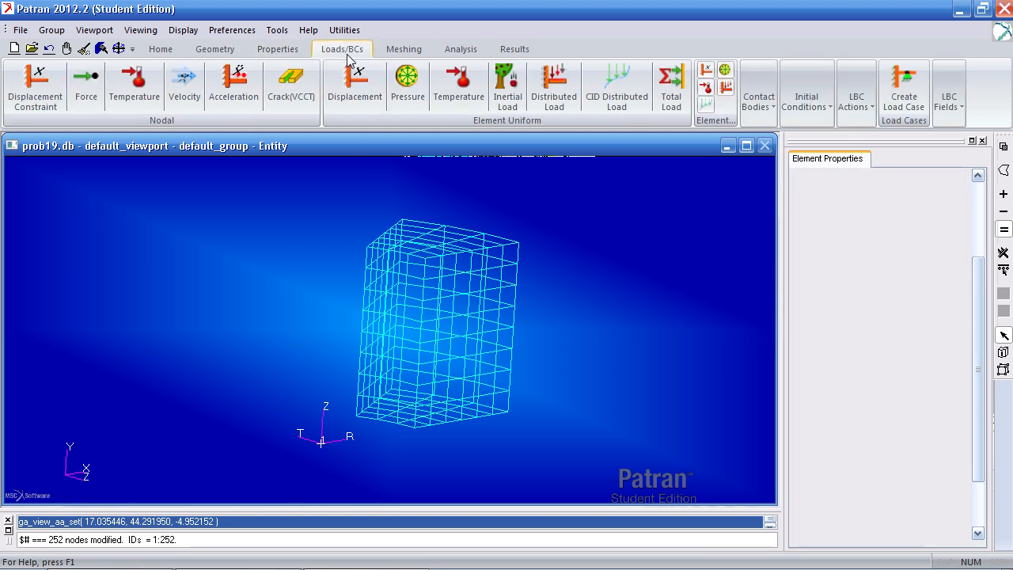
click(953, 101)
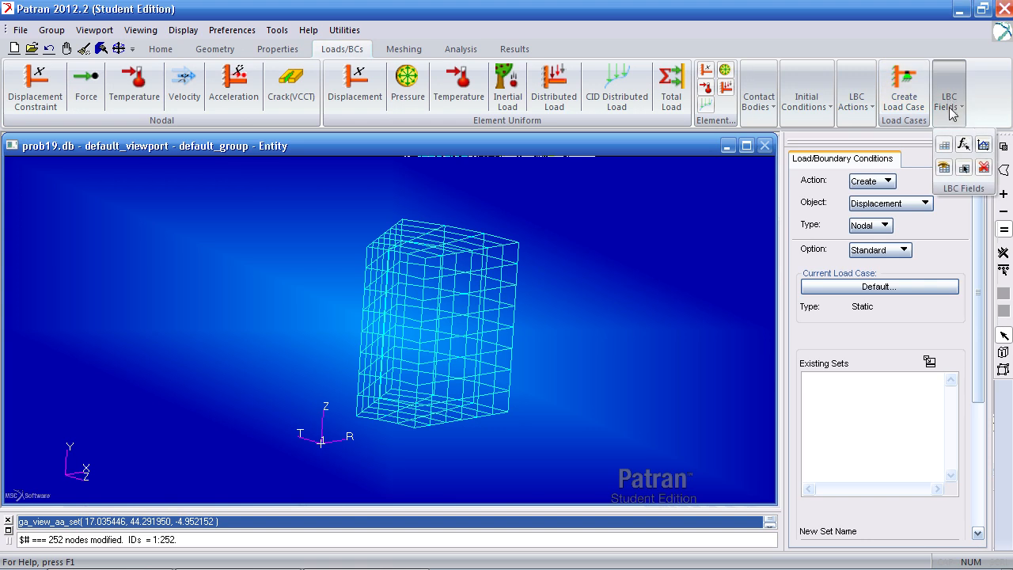
click(985, 147)
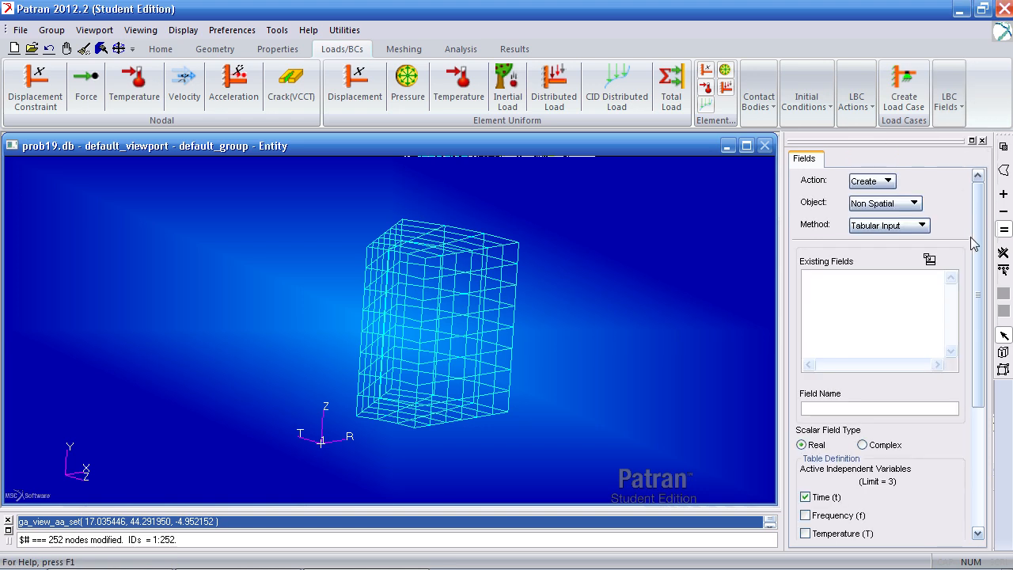
text(load_history)
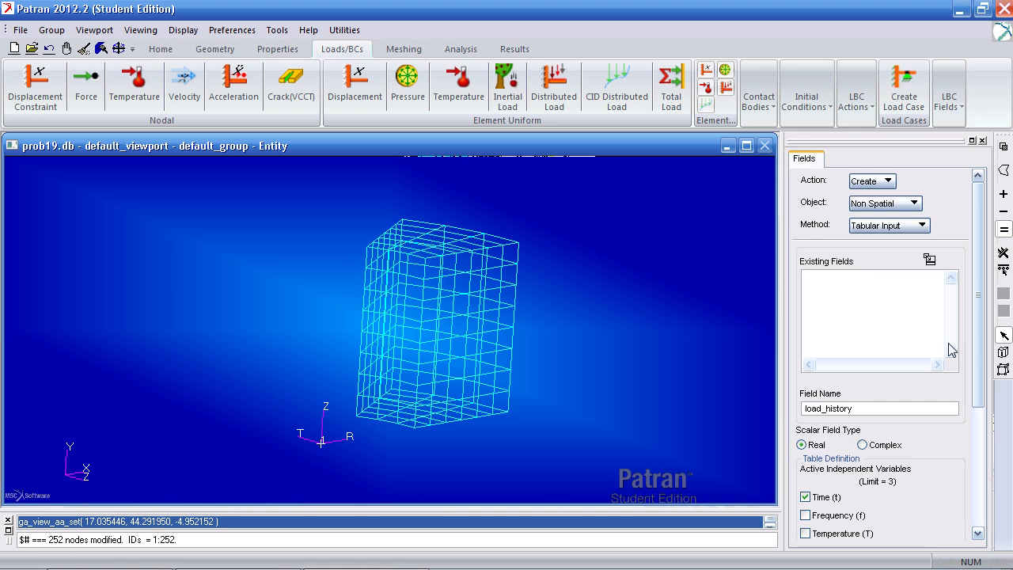
scroll(966, 380, down, 5)
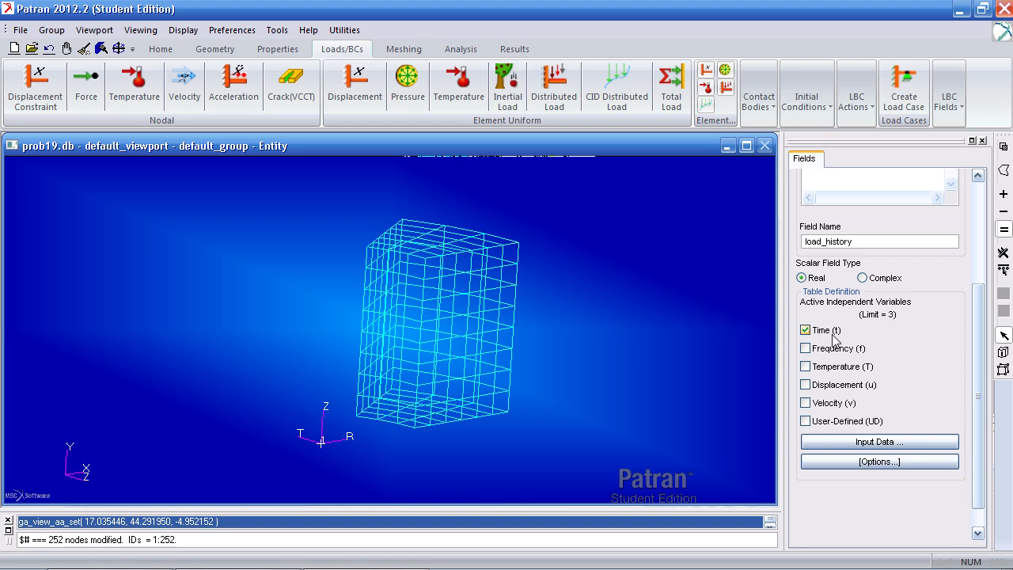
click(916, 448)
Consult the force multiplier graph in the Adobe Reader document, then fill the Patran table's time column with 0, 3e-6, 4e-6 and 10e-6.
key(alt+Tab)
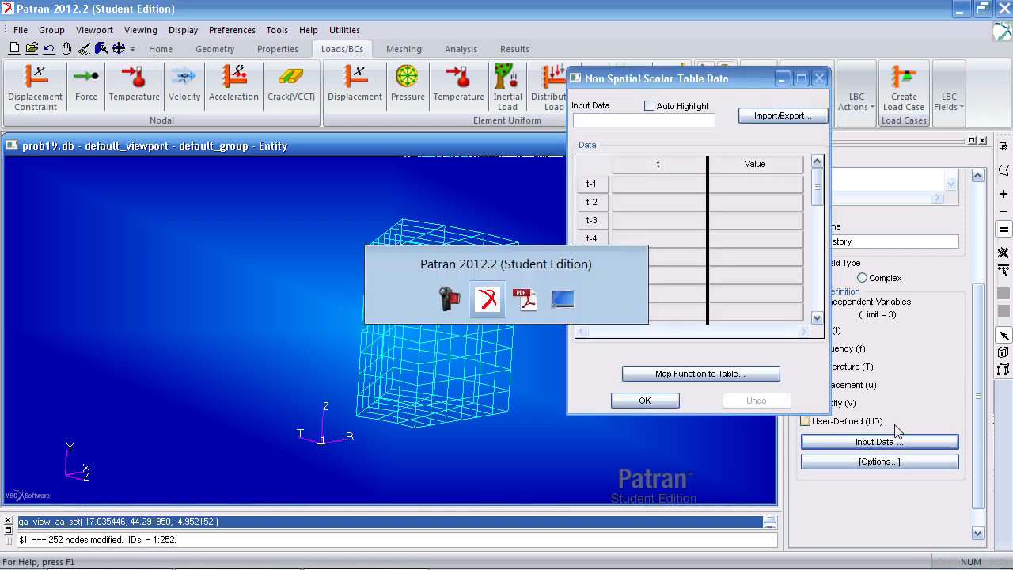
key(alt+Tab)
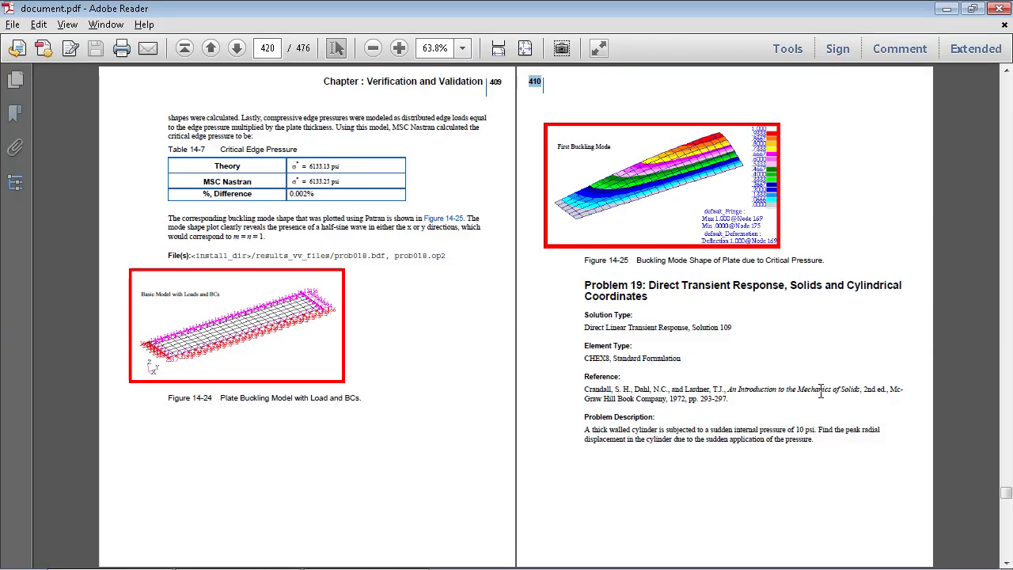
scroll(170, 380, down, 2)
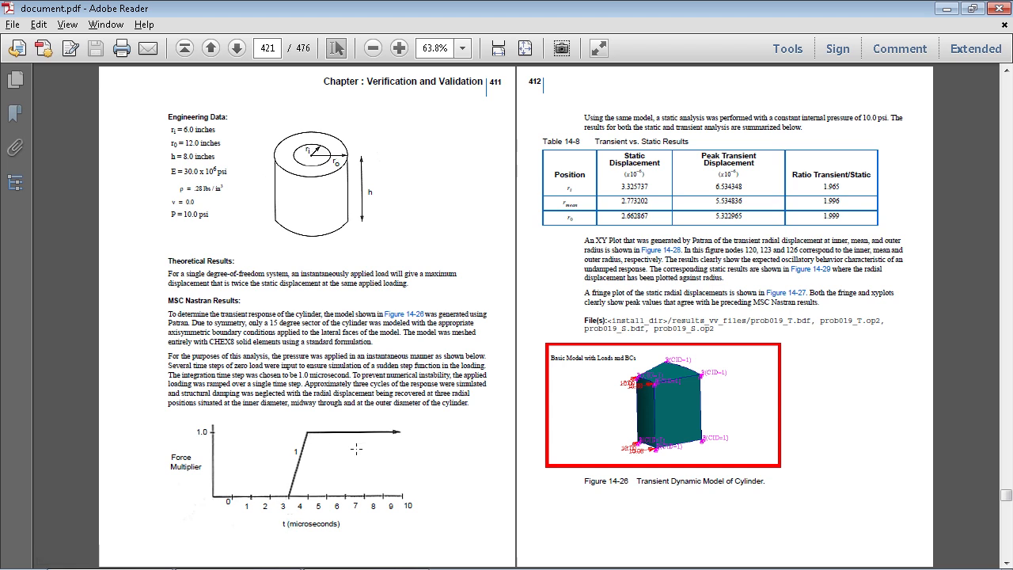
key(alt+Tab)
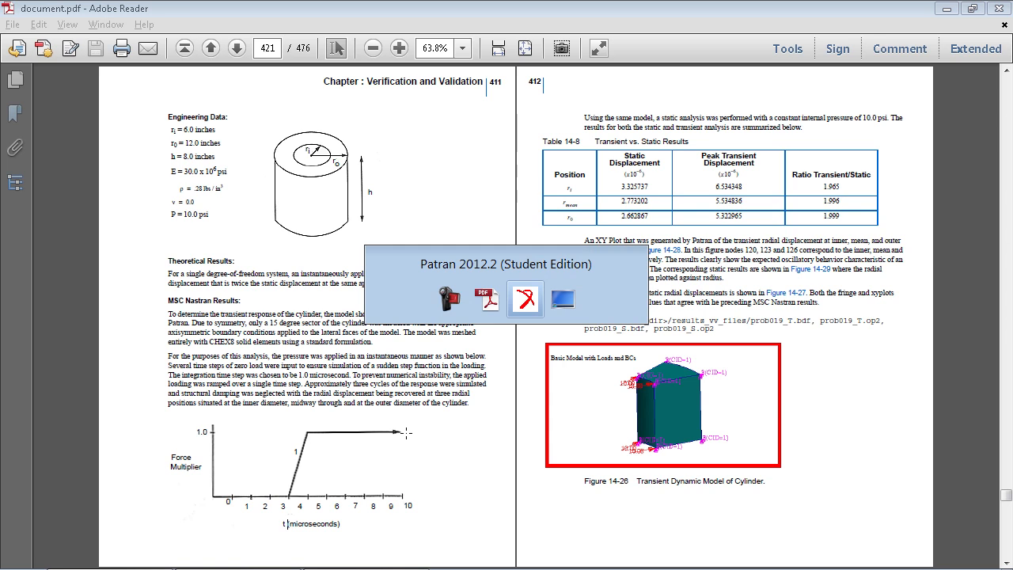
click(623, 121)
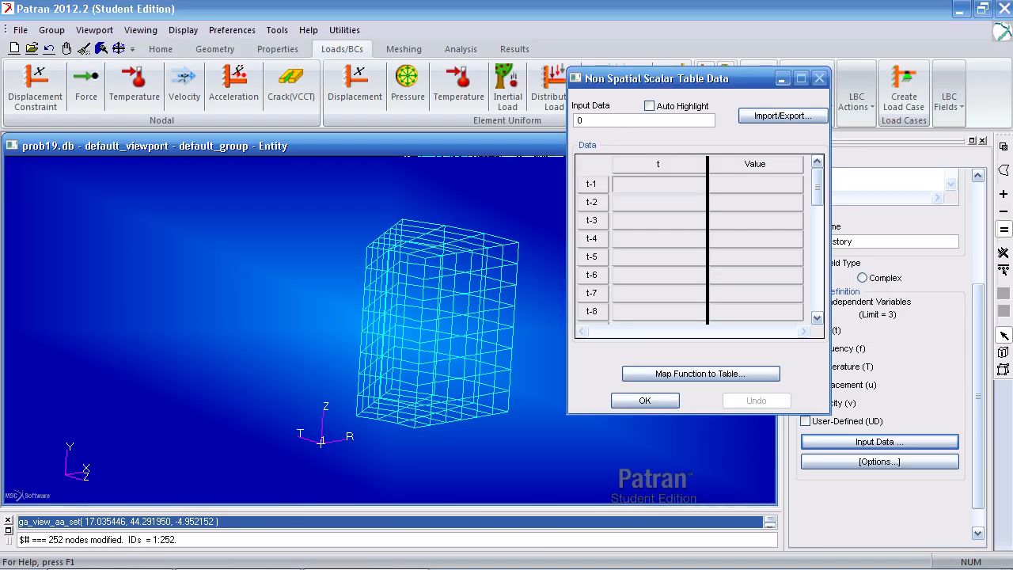
text(0)
key(Return)
text(3e-6)
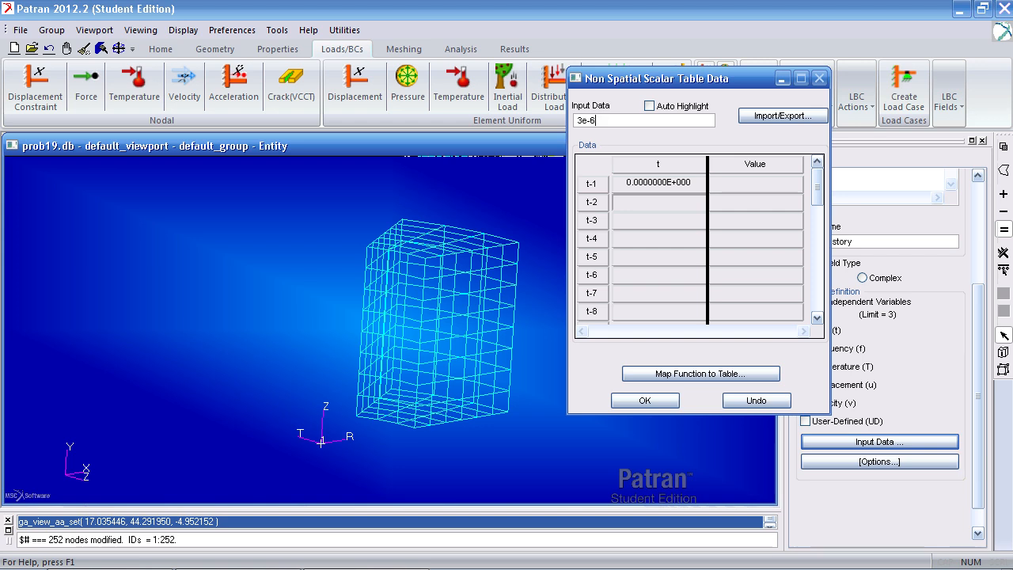
key(Return)
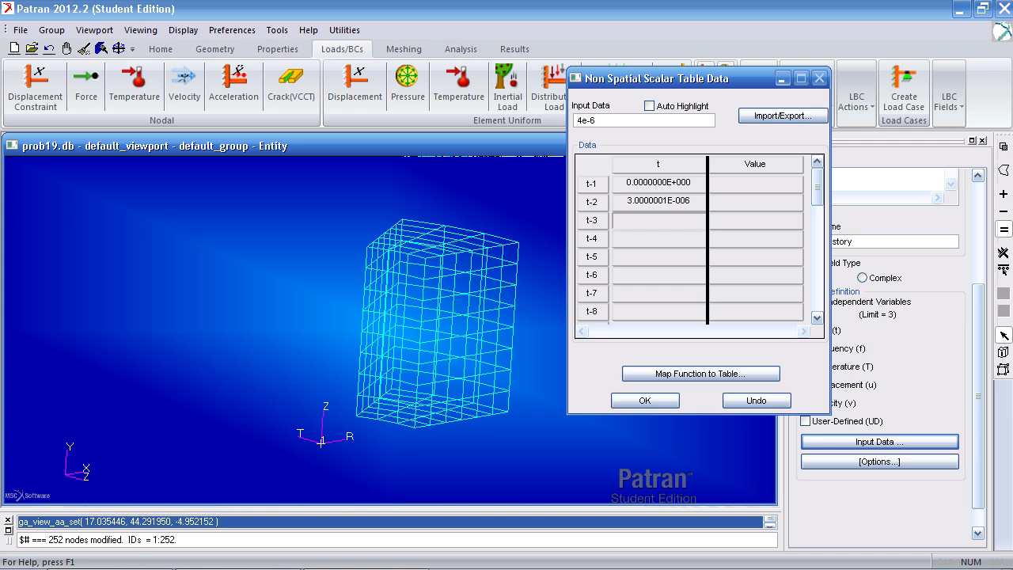
key(Return)
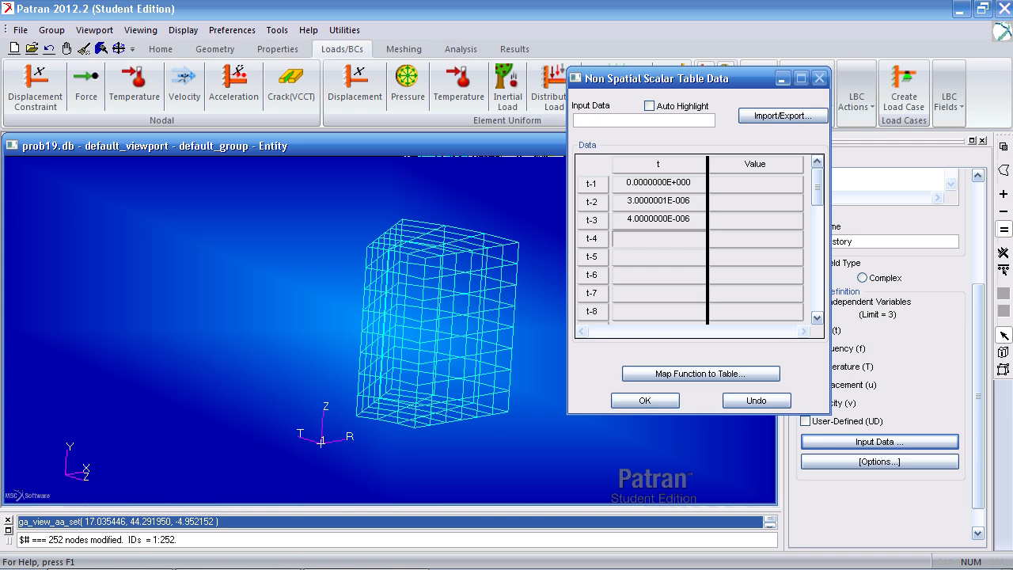
text(10e-6)
key(Return)
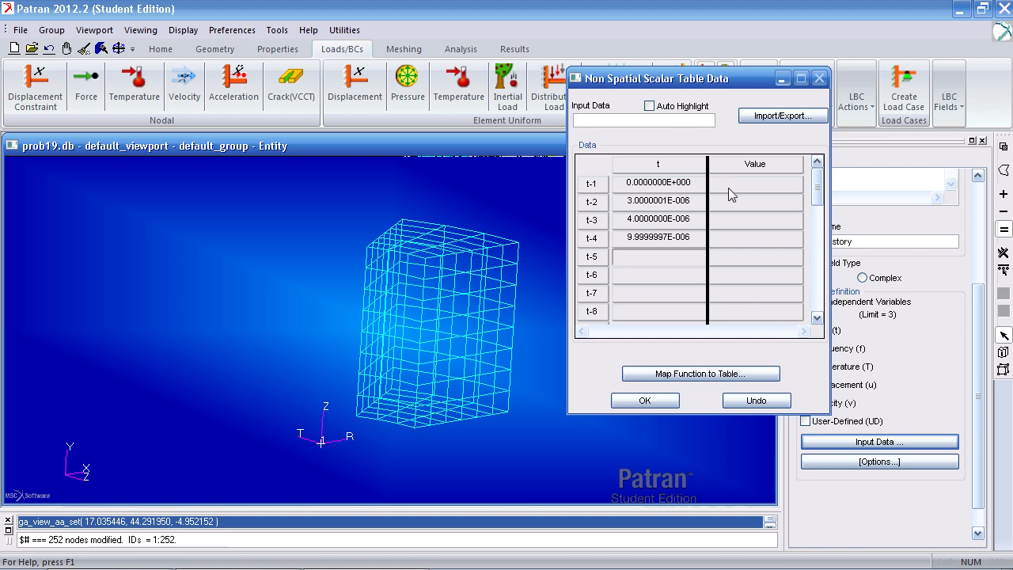
Fill the table's value column with 0, 0, 1 and 1 for the four times and accept the data.
click(664, 123)
text(0)
key(Return)
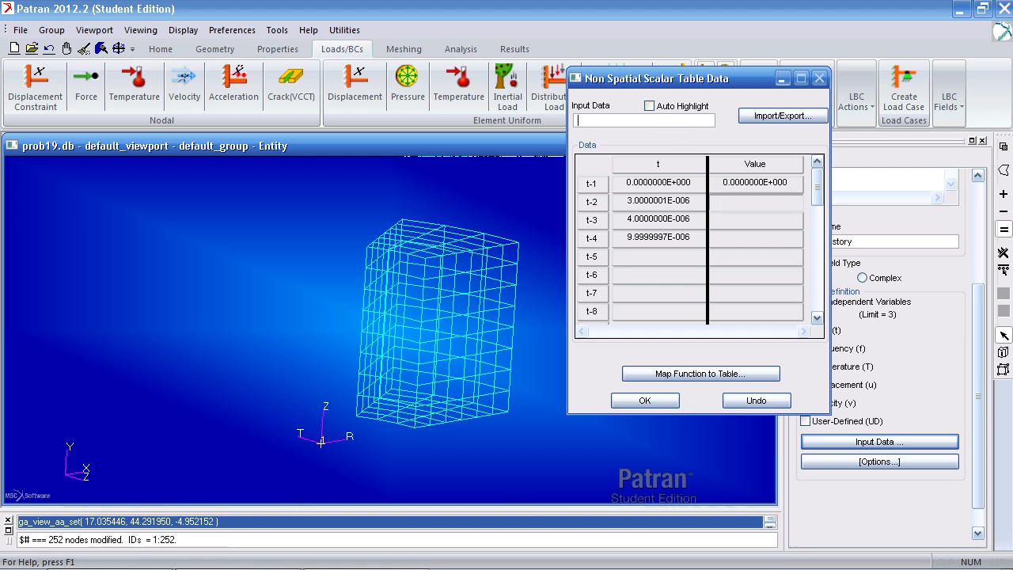
text(0)
key(Return)
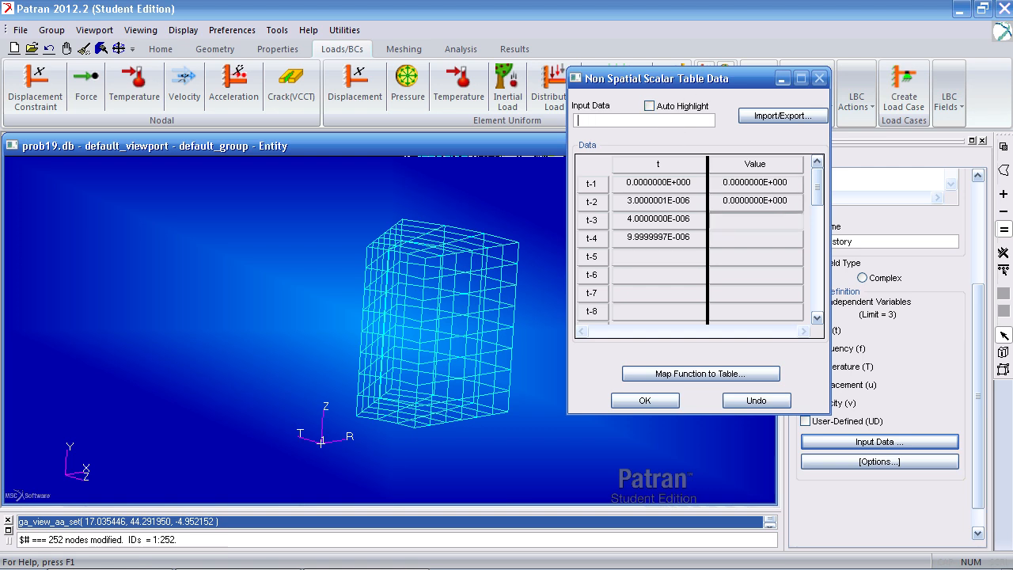
text(1)
key(Return)
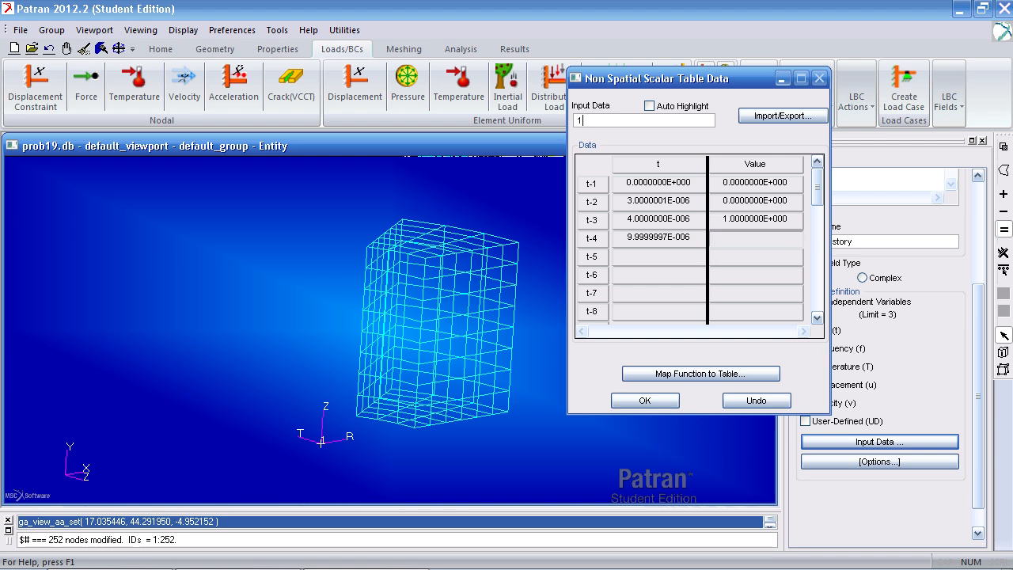
key(Return)
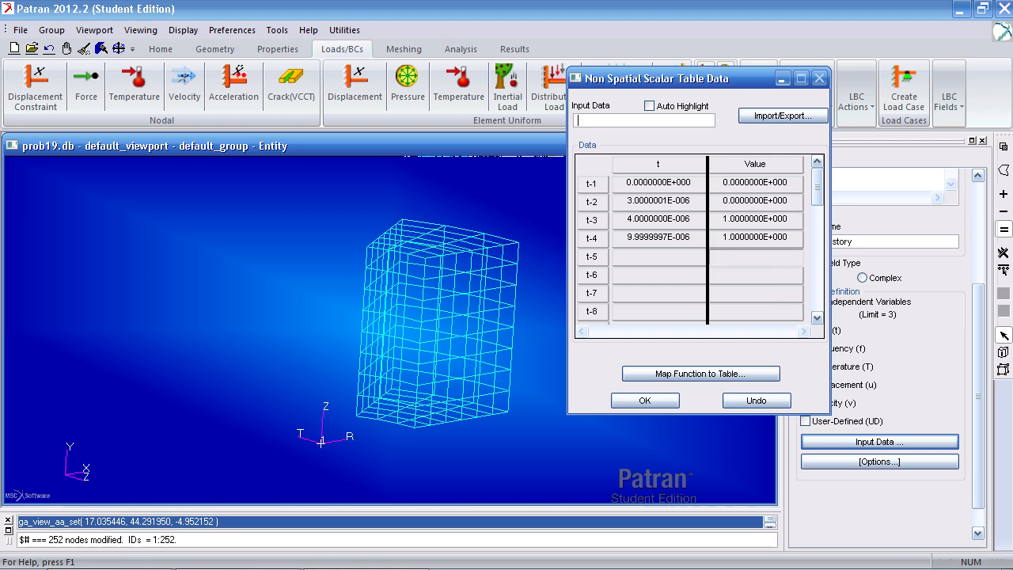
click(674, 400)
Create the load_history field from the entered table.
scroll(961, 427, down, 1)
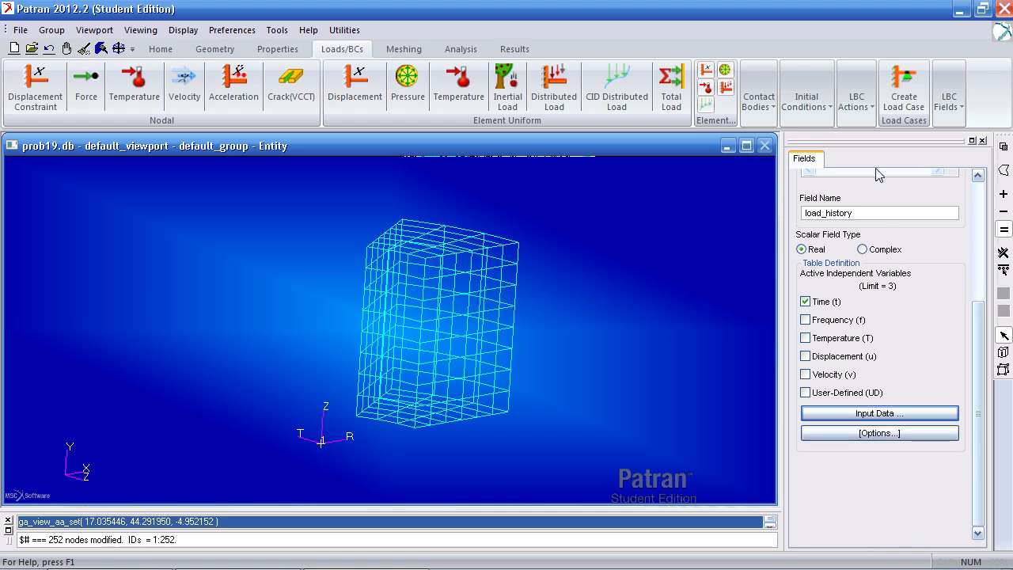
drag(869, 143, 886, 130)
drag(978, 191, 969, 288)
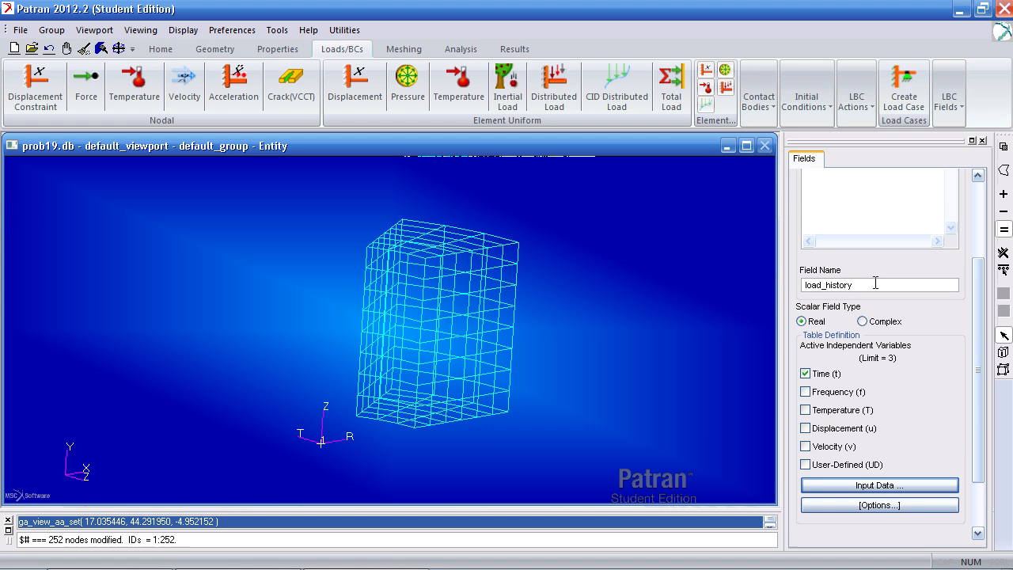
key(Return)
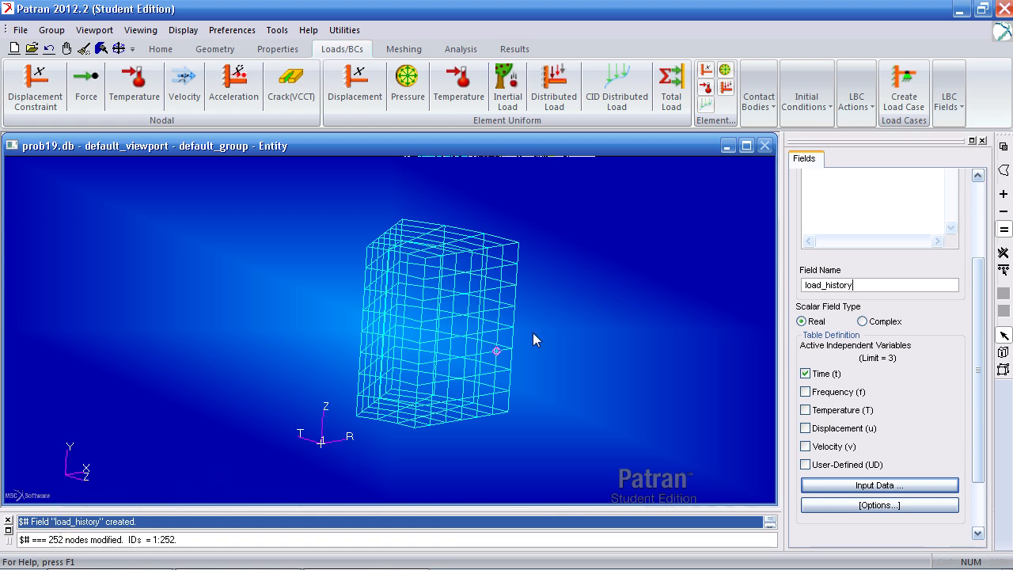
Open the existing Default load case for modification.
click(897, 108)
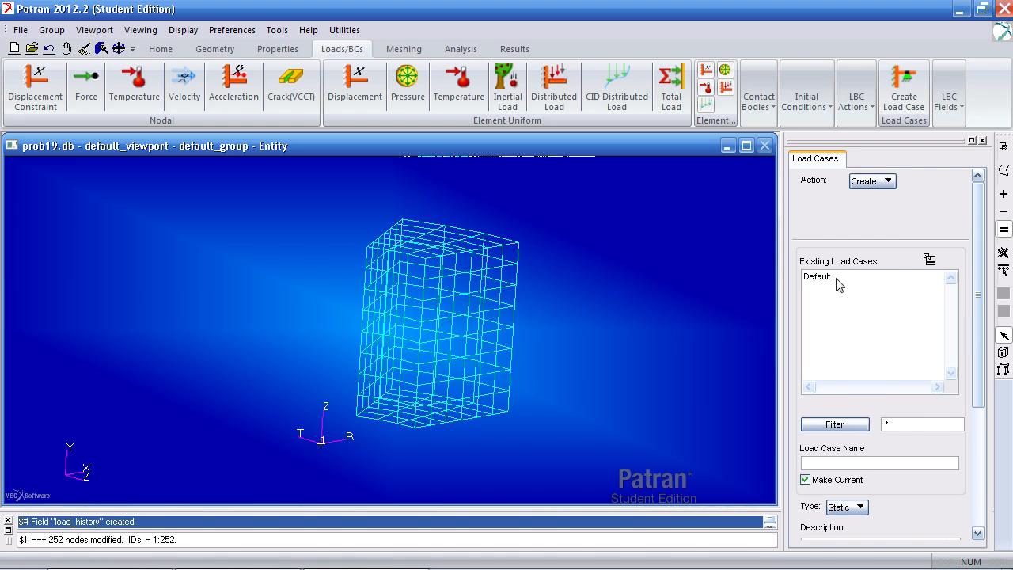
drag(977, 265, 895, 356)
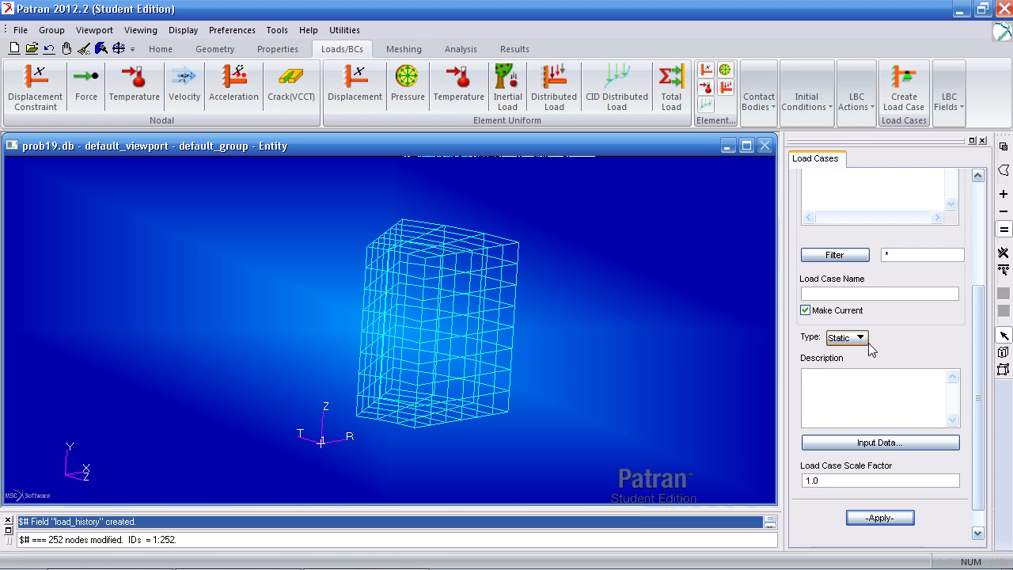
drag(981, 339, 975, 215)
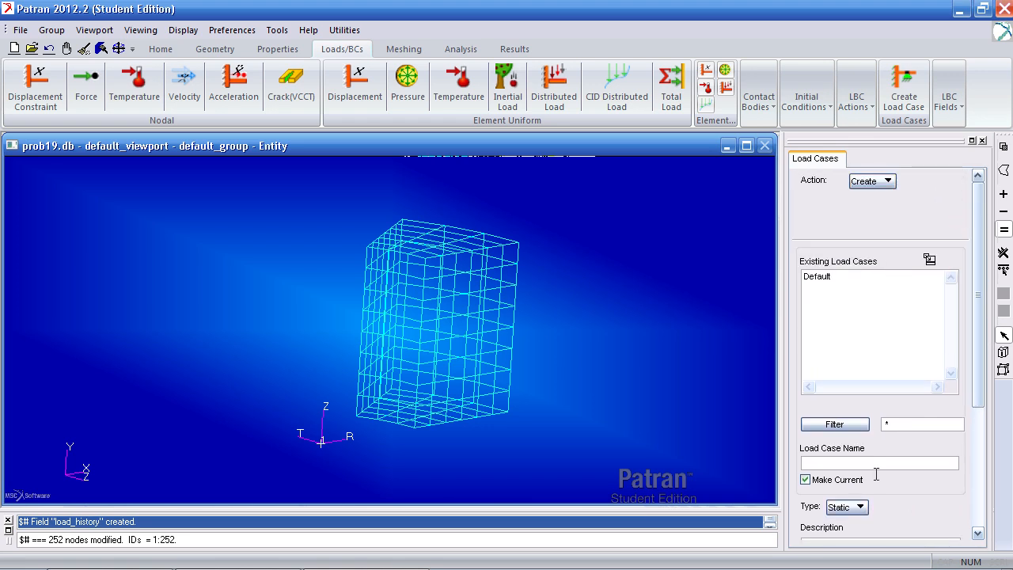
click(858, 508)
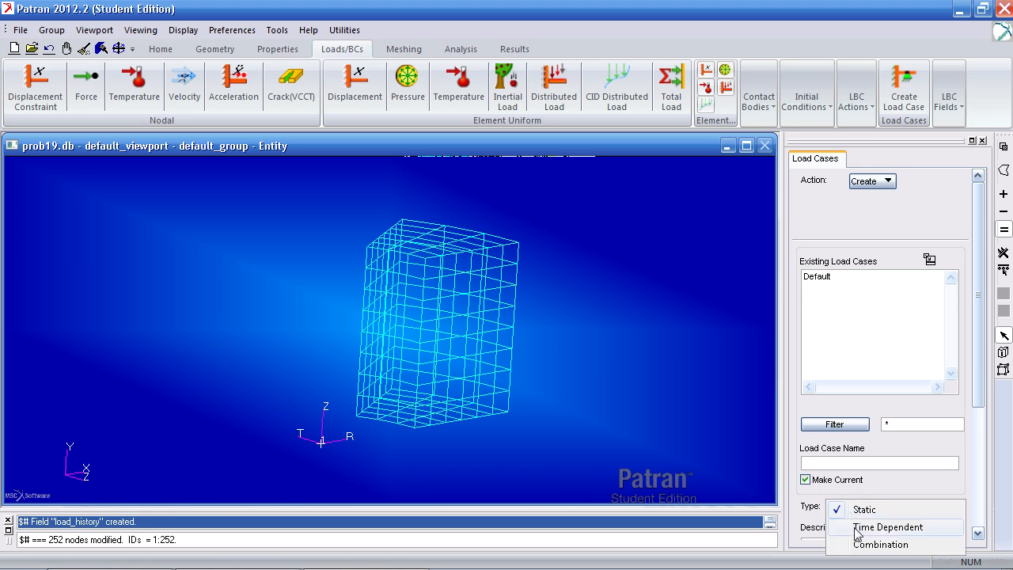
click(900, 436)
click(871, 180)
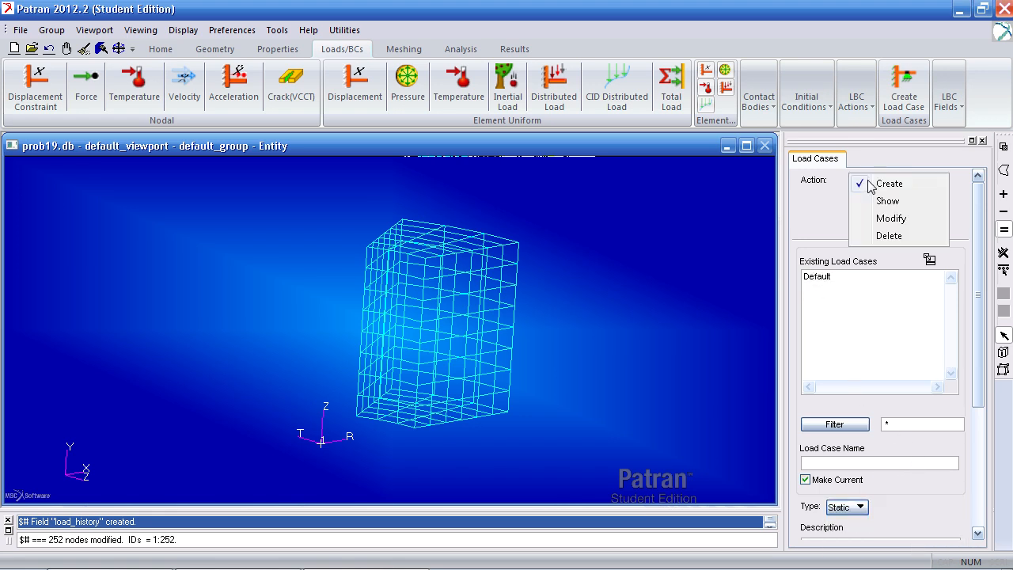
click(883, 218)
click(853, 275)
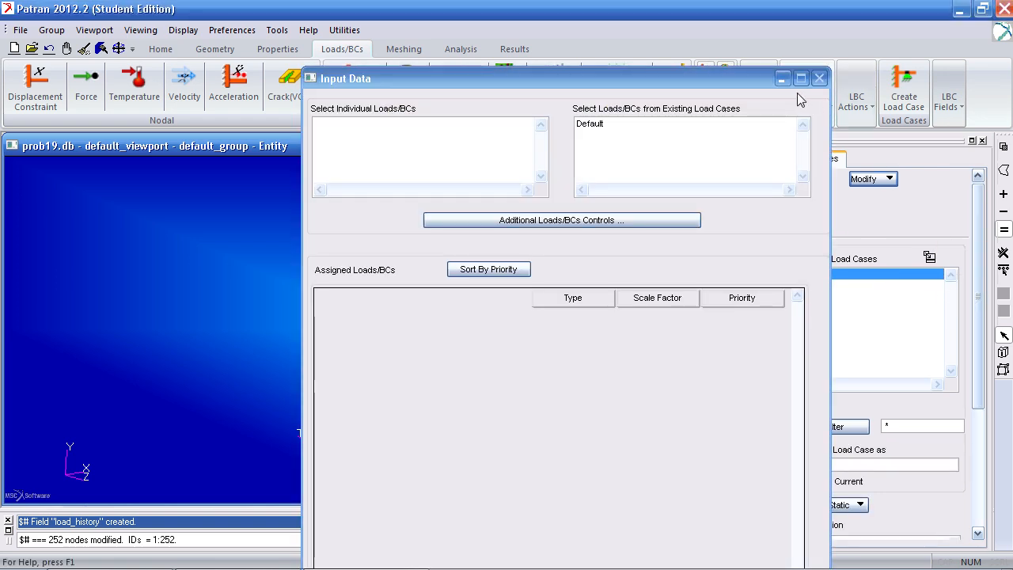
Make the Default load case current, set its type to Time Dependent, and apply the change.
click(782, 79)
scroll(975, 281, down, 1)
scroll(975, 281, down, 3)
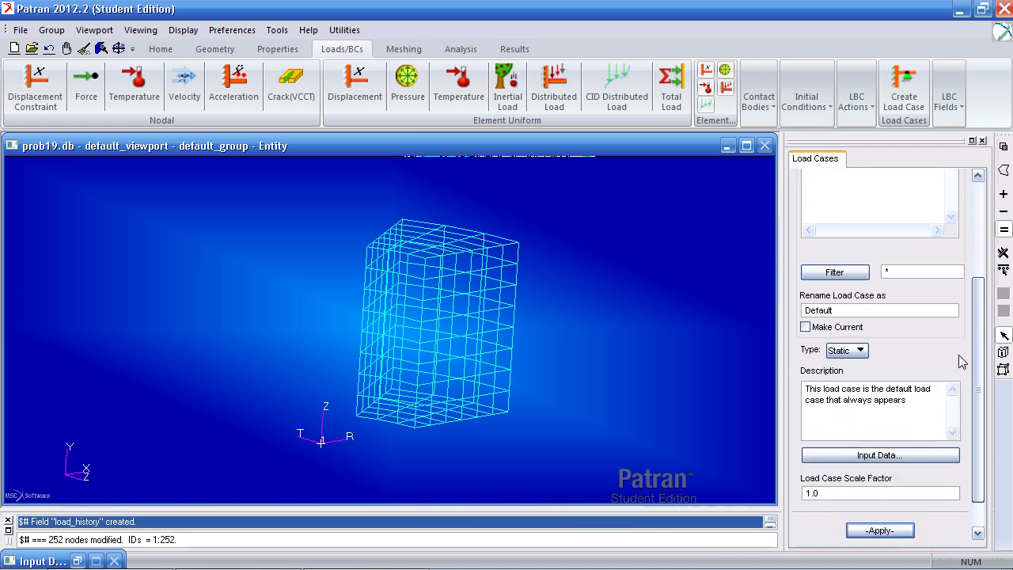
click(837, 320)
click(859, 349)
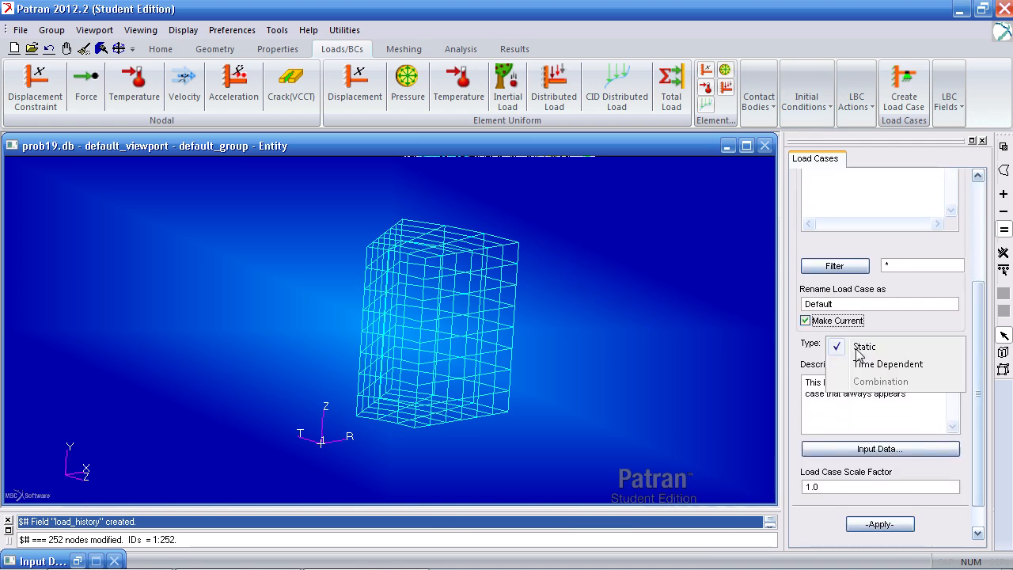
click(862, 365)
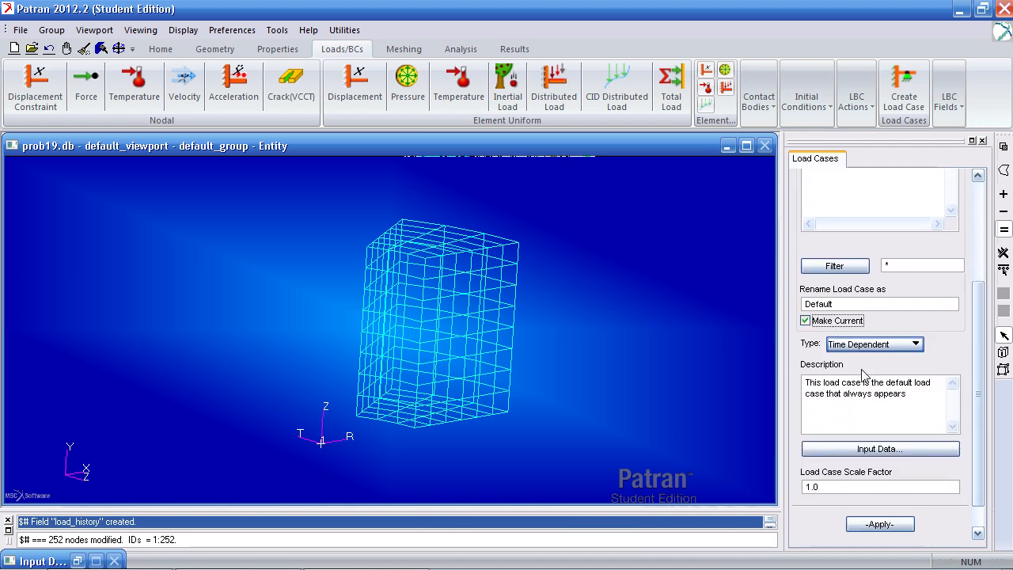
click(885, 525)
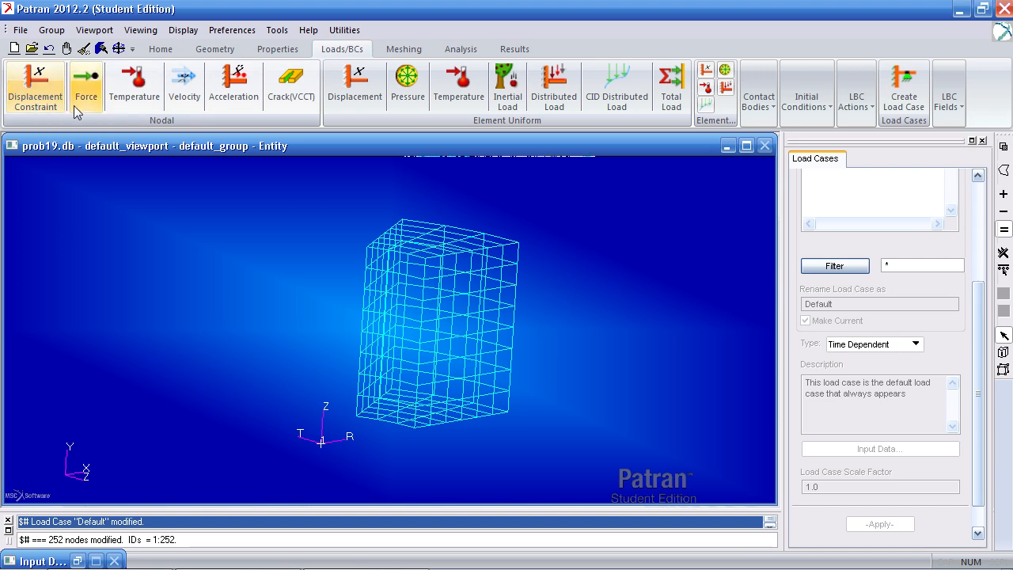
Start an element uniform pressure load set named pressure, targeting 3D elements.
click(415, 86)
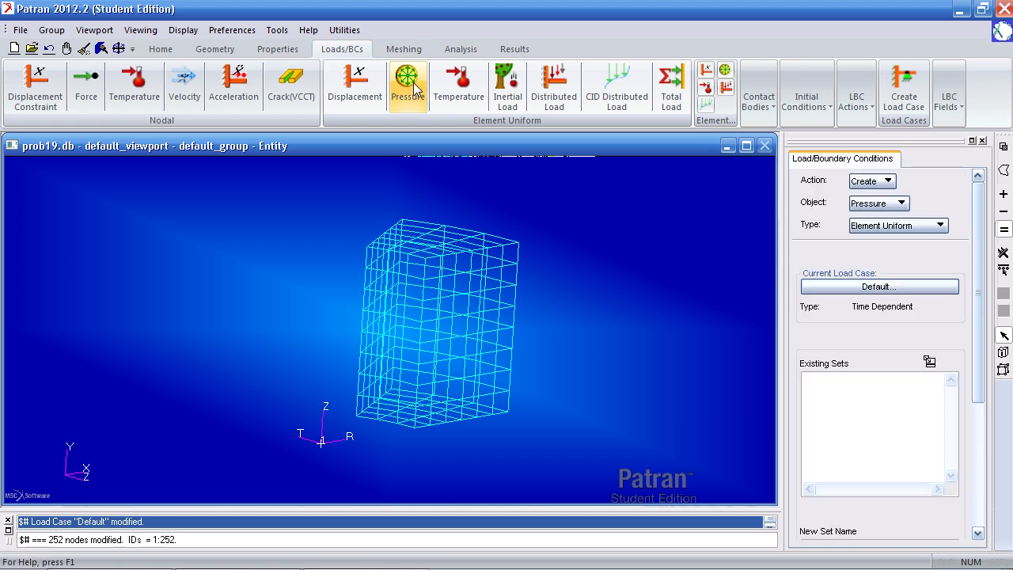
scroll(974, 251, down, 1)
scroll(973, 251, down, 3)
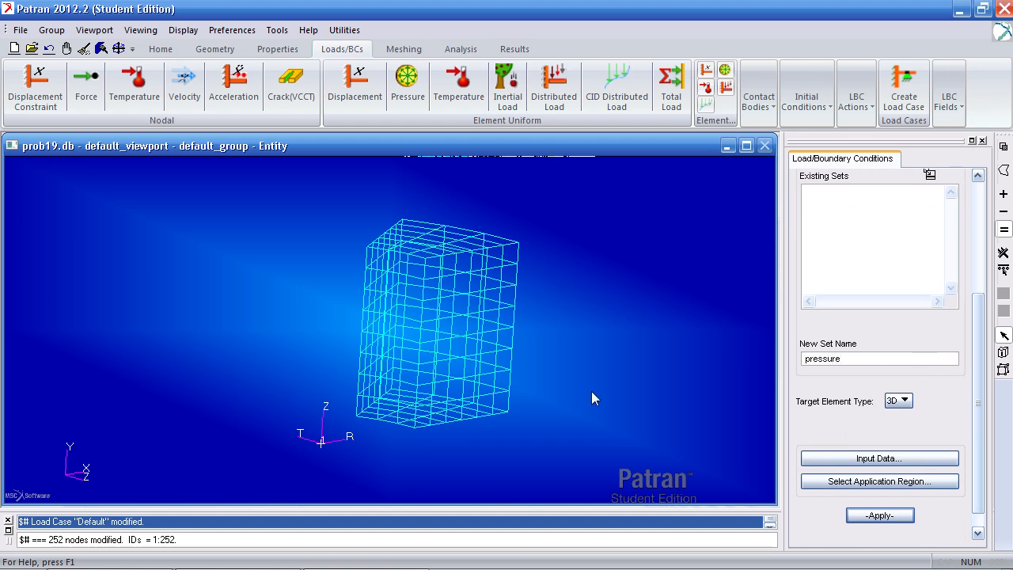
Set the load's pressure to 10 with load_history as its time dependence, and accept the input data.
click(895, 458)
click(749, 159)
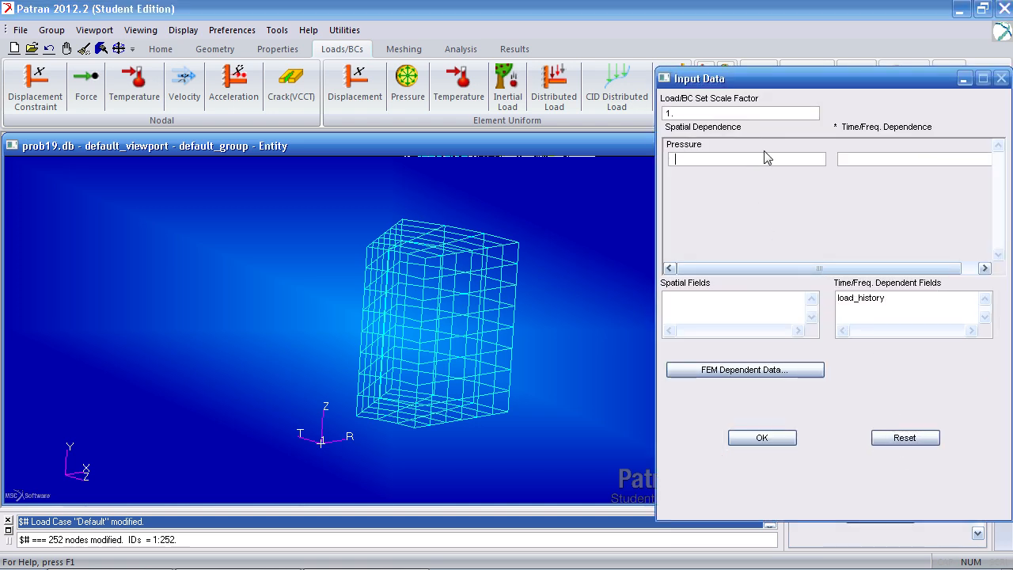
text(100)
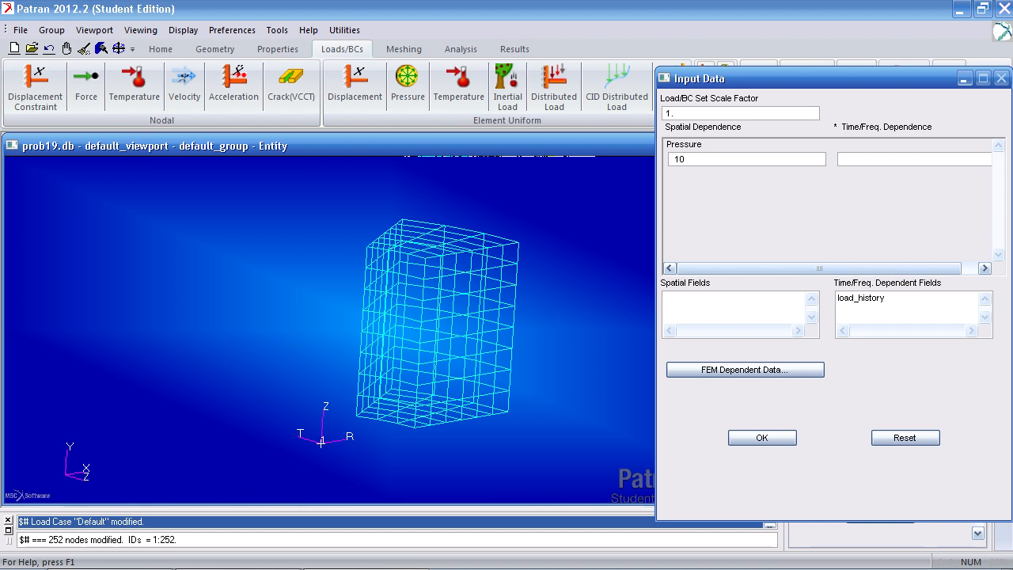
click(884, 157)
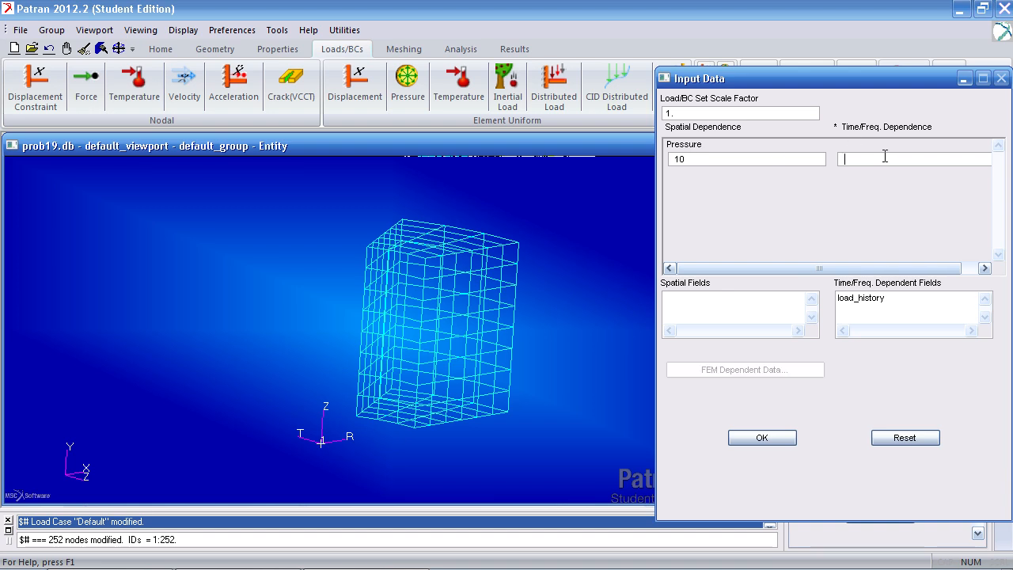
click(870, 303)
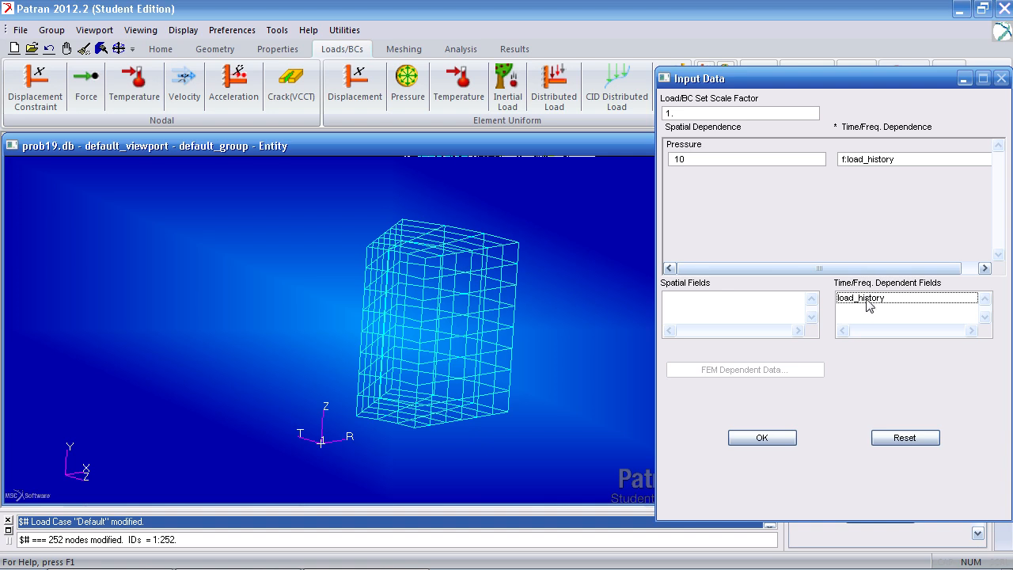
click(763, 439)
Start defining the pressure's application region with the selection type set to FEM.
click(877, 483)
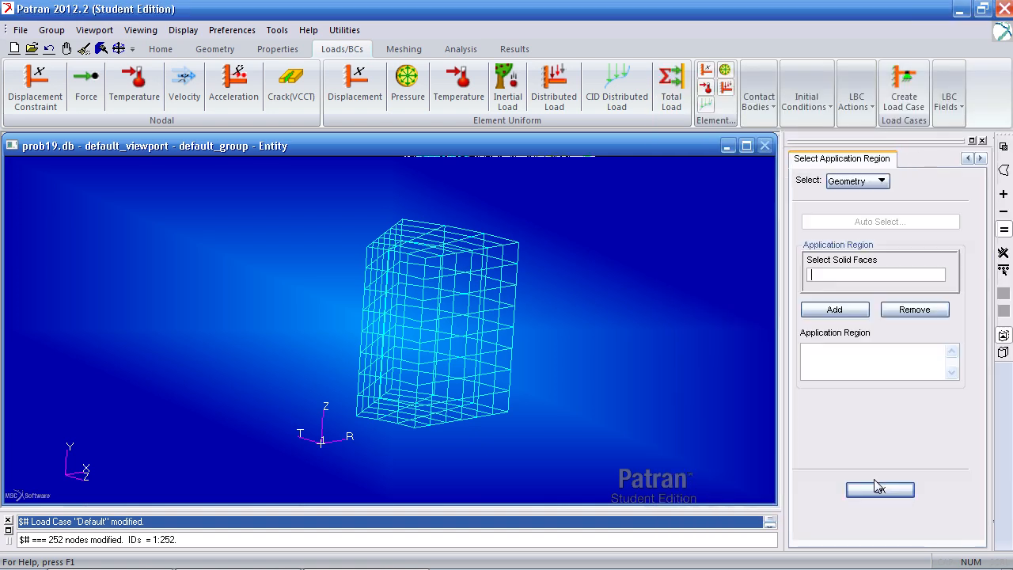
click(861, 187)
click(861, 201)
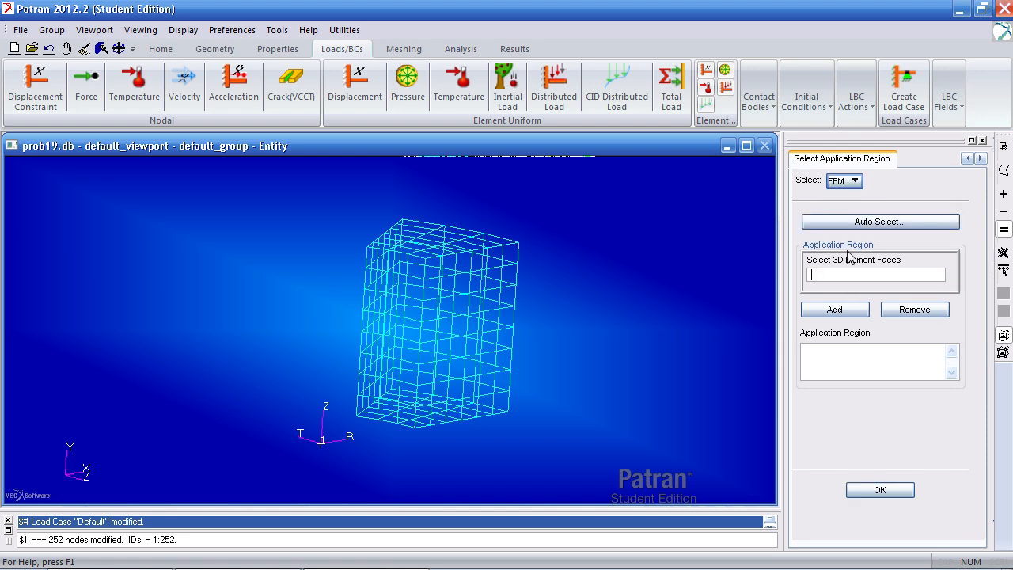
middle_drag(602, 333, 665, 282)
click(354, 239)
click(392, 236)
click(414, 239)
middle_drag(477, 242, 487, 229)
drag(922, 275, 799, 275)
key(Delete)
Try the standard view orientations and settle on the left side view facing the cylinder segment's inner curved surface.
middle_drag(657, 247, 340, 376)
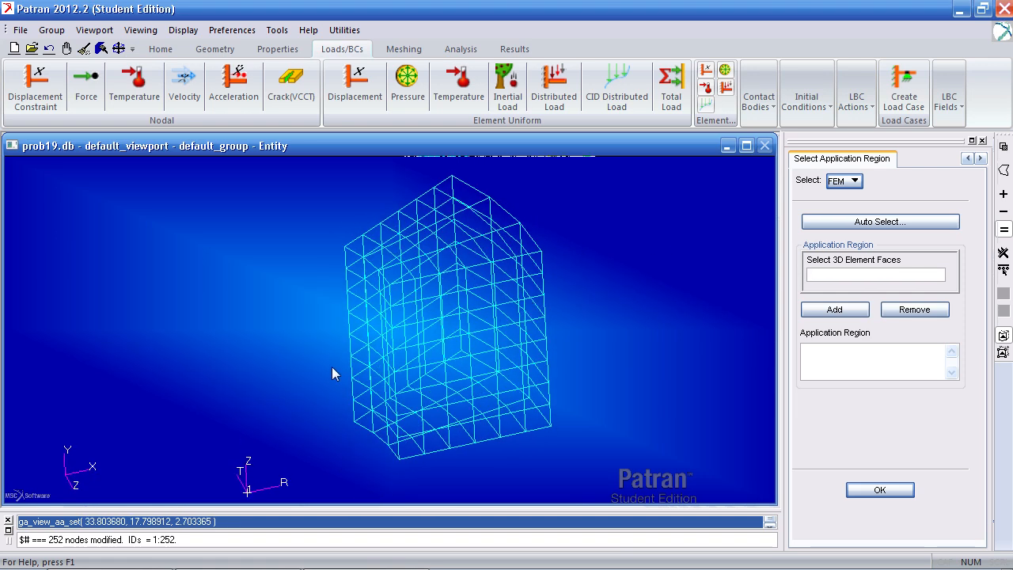
middle_drag(366, 417, 633, 305)
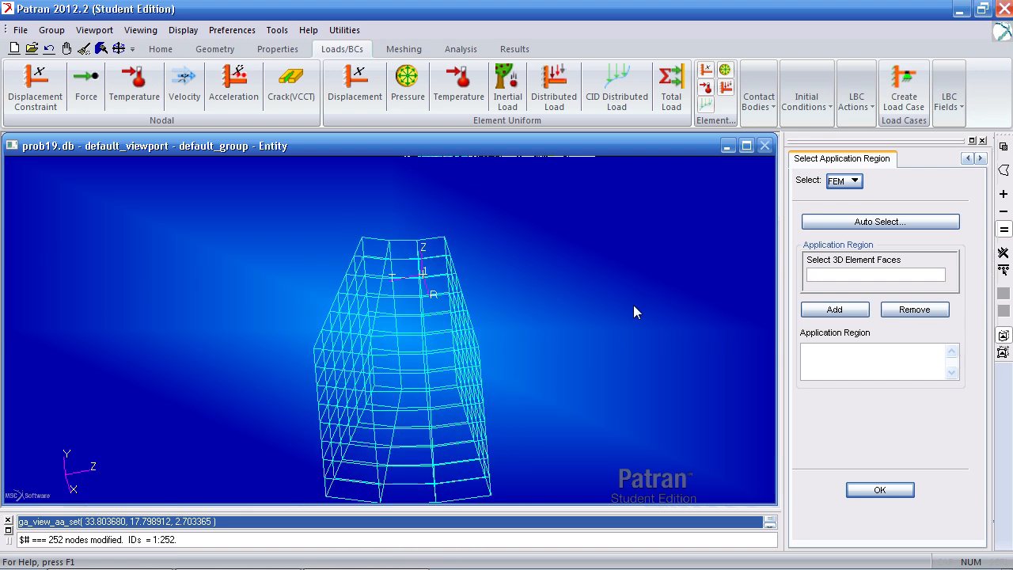
click(167, 50)
click(361, 76)
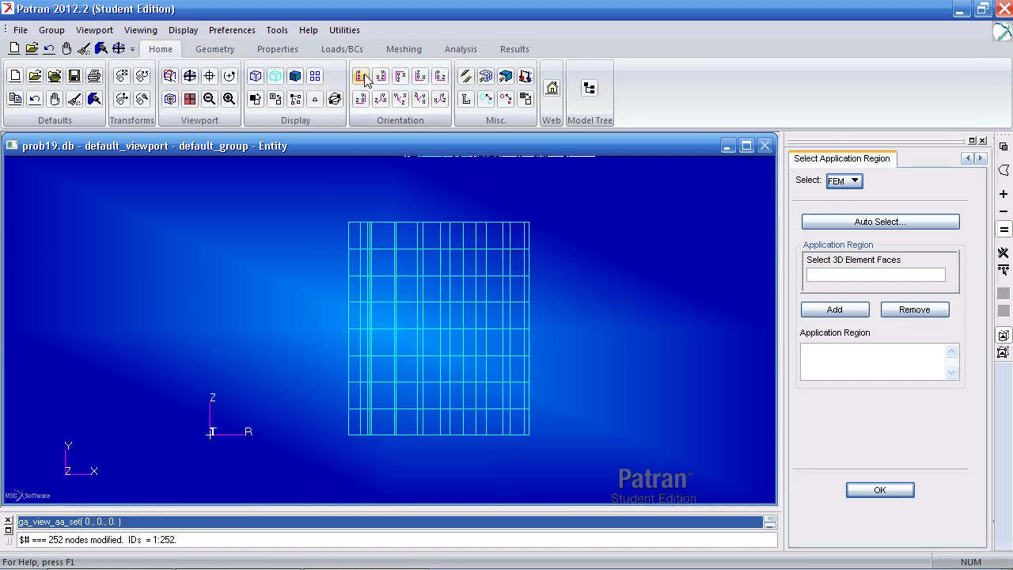
click(383, 77)
middle_drag(467, 232, 419, 174)
click(421, 76)
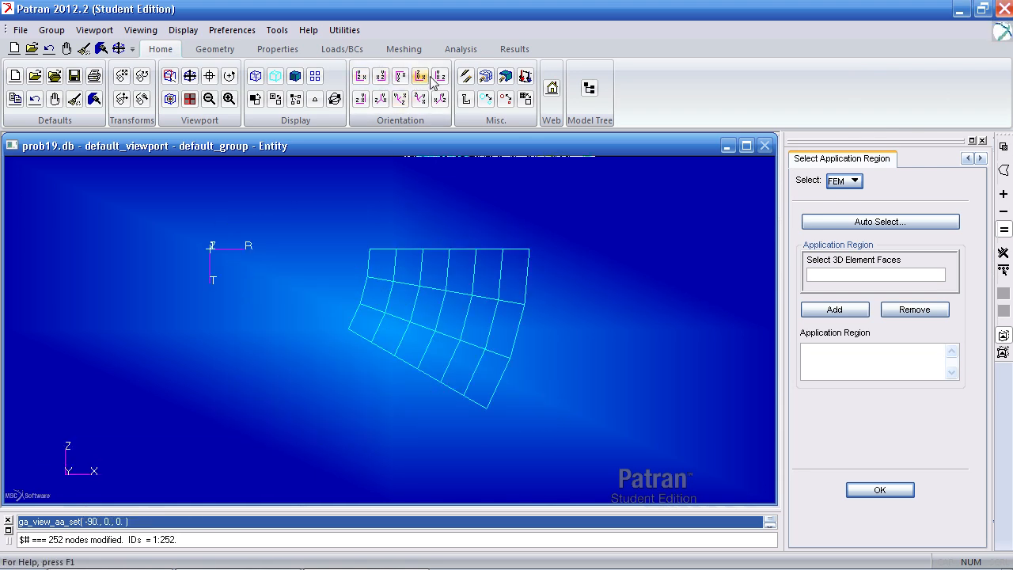
click(440, 77)
click(360, 99)
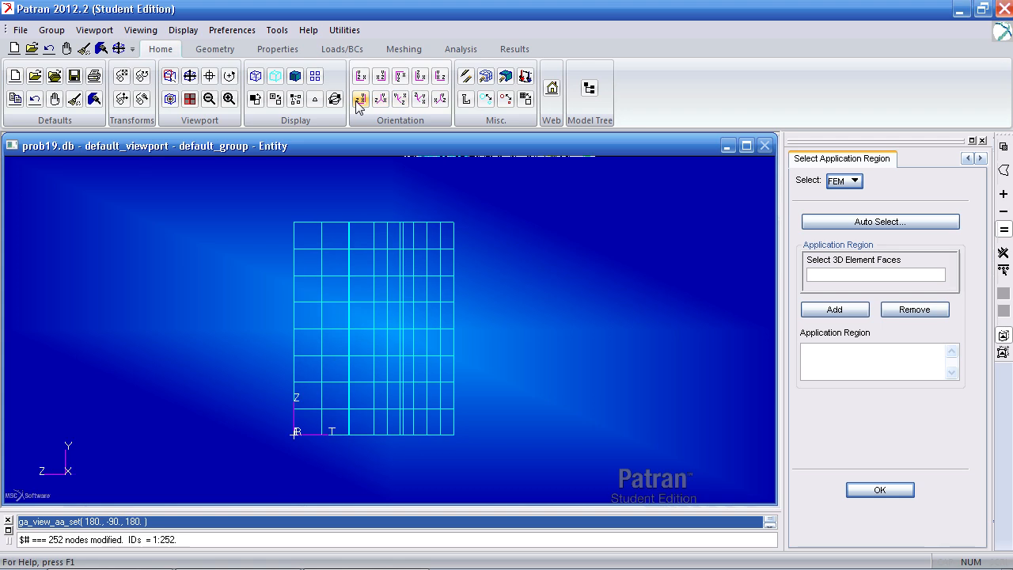
scroll(405, 204, down, 3)
scroll(405, 205, up, 1)
middle_drag(405, 203, 407, 231)
click(441, 79)
mouse_move(452, 207)
middle_down()
mouse_move(452, 254)
mouse_move(460, 205)
middle_up()
click(440, 78)
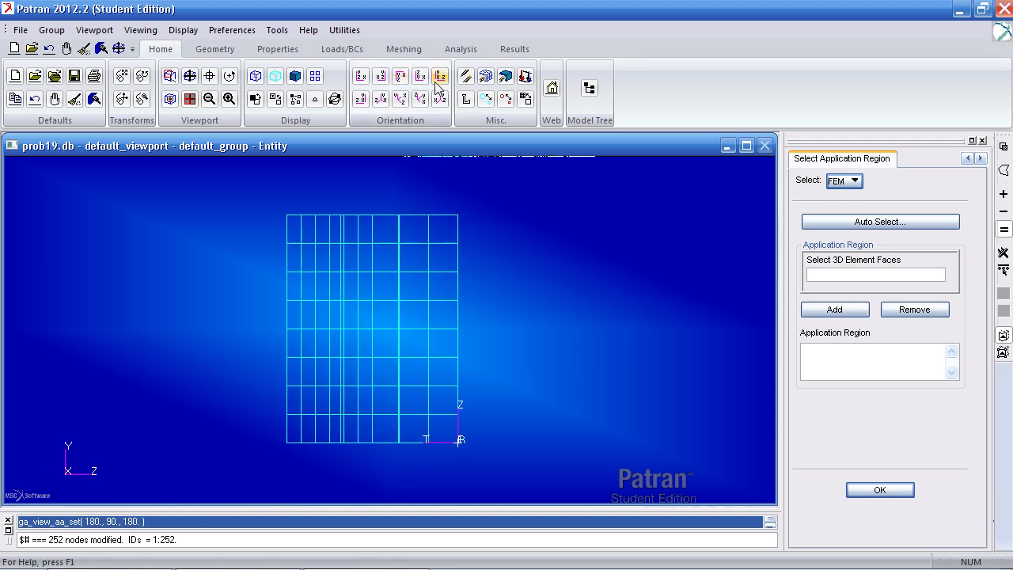
Display the mesh as shaded solids and face its inner curved surface squarely in the left side view.
click(295, 76)
middle_drag(438, 200, 440, 209)
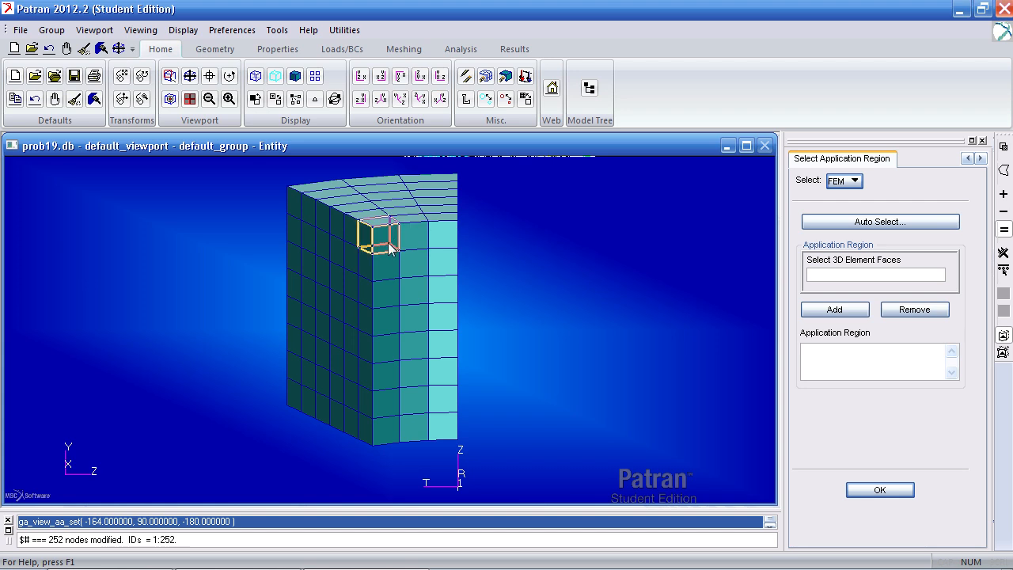
click(441, 76)
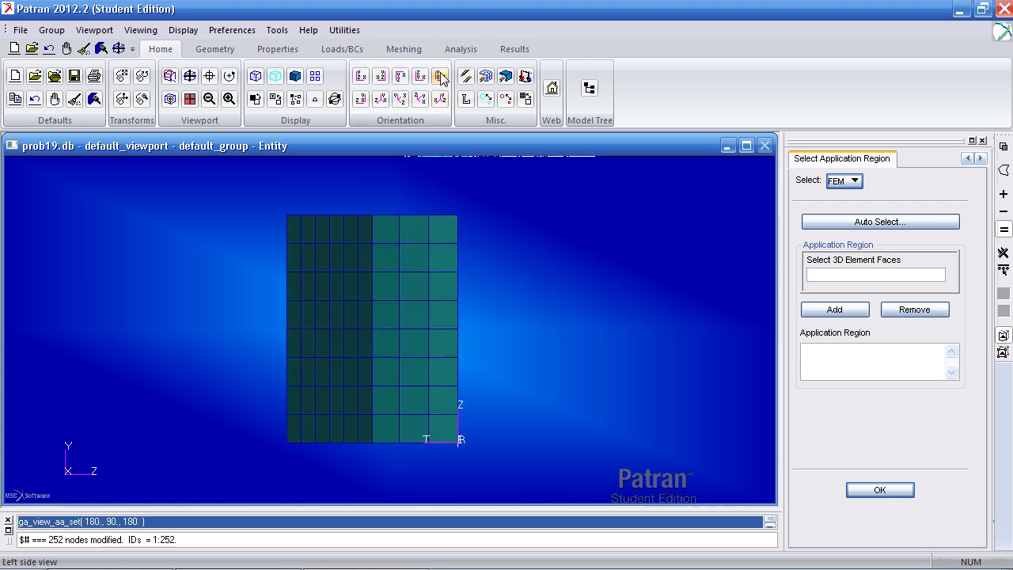
Turn on visible entity picking, box-select the inner curved surface's element faces, and add them to the application region.
click(836, 272)
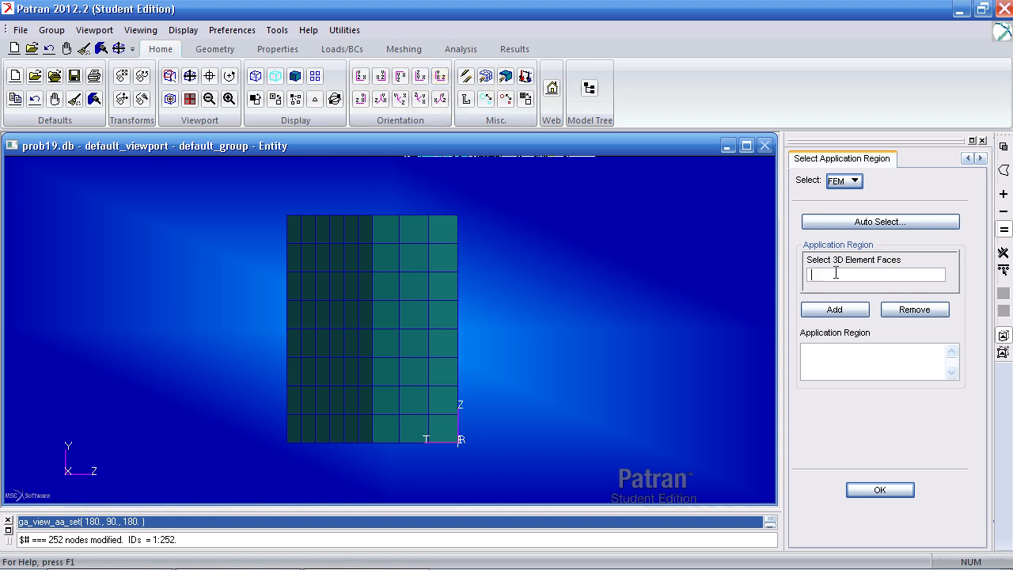
click(1004, 151)
drag(711, 286, 141, 234)
click(508, 362)
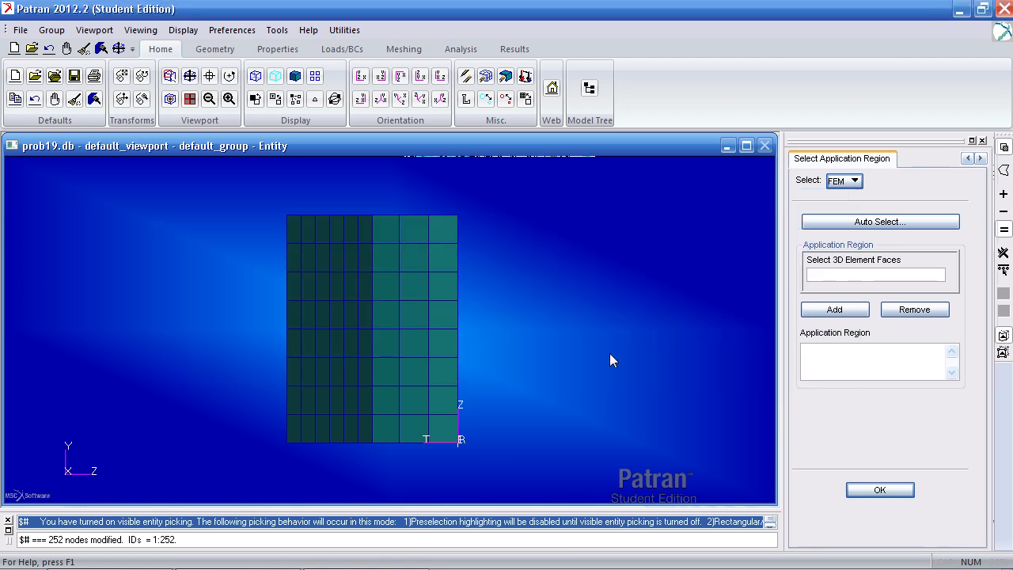
drag(451, 184, 378, 463)
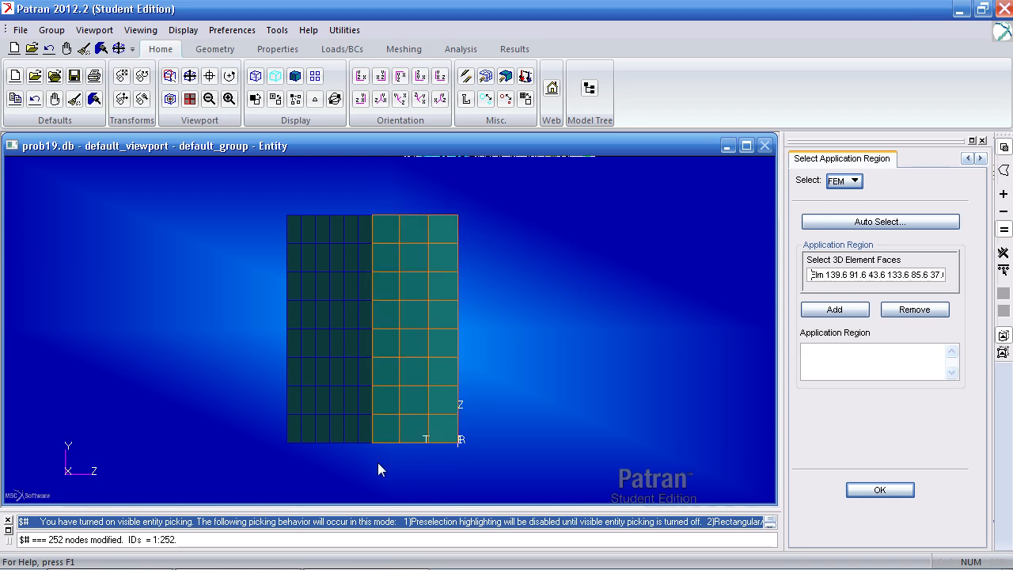
click(838, 309)
middle_drag(547, 406, 551, 423)
middle_drag(541, 356, 548, 376)
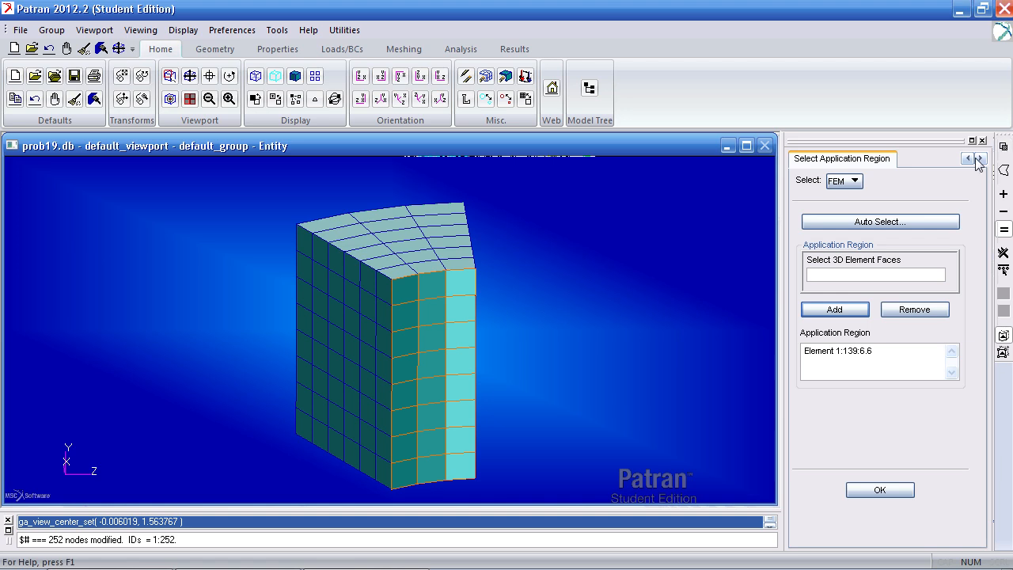
Try box-selecting the inner surface without visible entity picking, then clear both that selection and the application region.
click(420, 77)
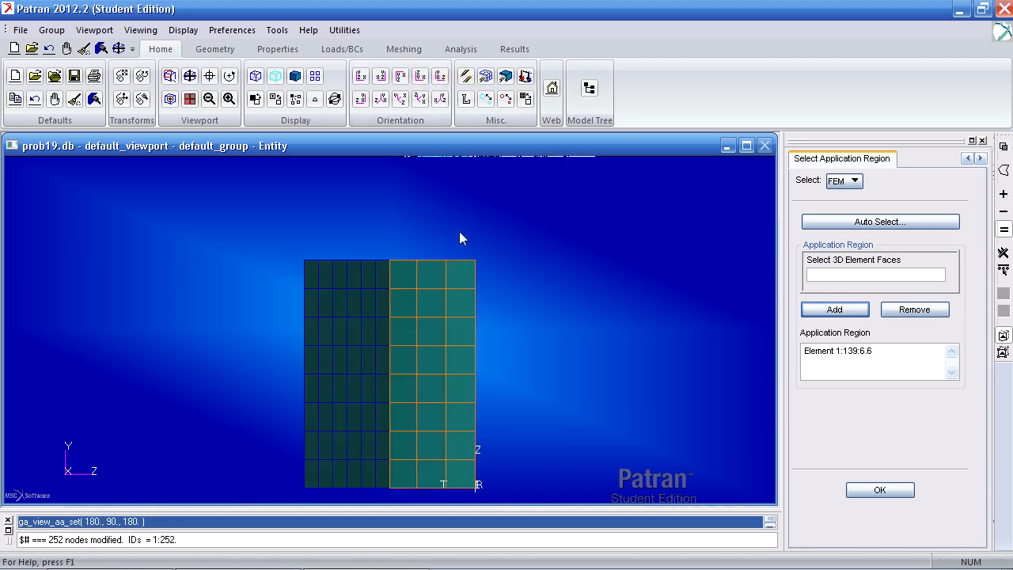
drag(464, 220, 408, 493)
middle_drag(545, 326, 550, 353)
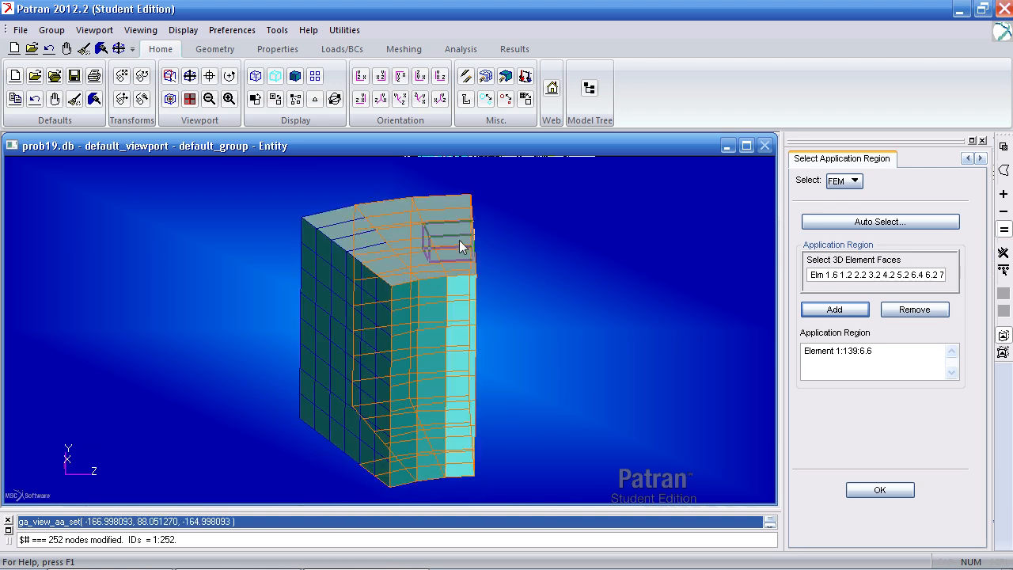
triple_click(838, 274)
key(BackSpace)
middle_drag(680, 313, 680, 297)
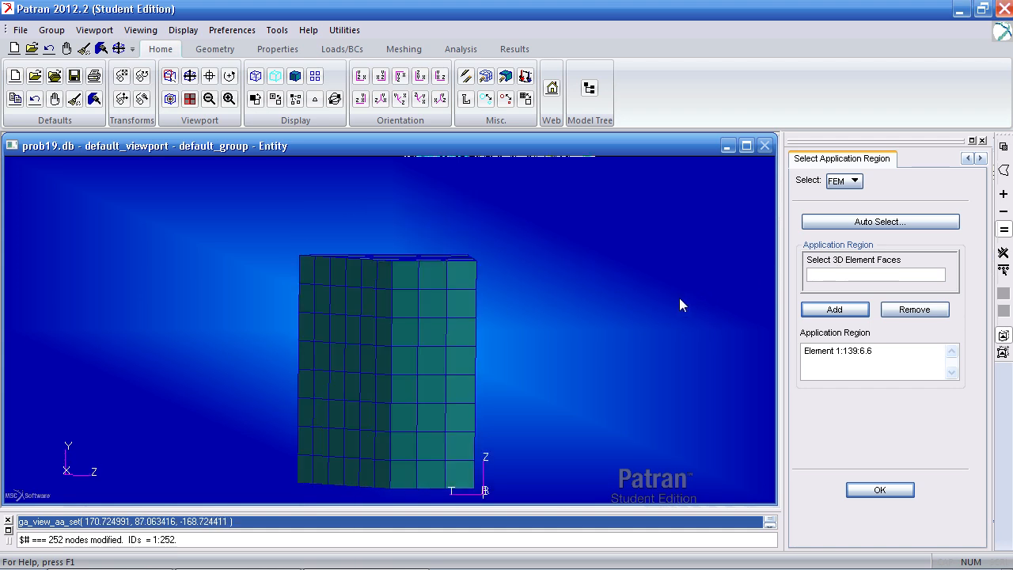
drag(887, 352, 779, 359)
key(BackSpace)
Try box-selecting the inner surface's element faces with visible entity picking on in the side view, then clear the selection.
click(440, 75)
click(1002, 167)
click(509, 363)
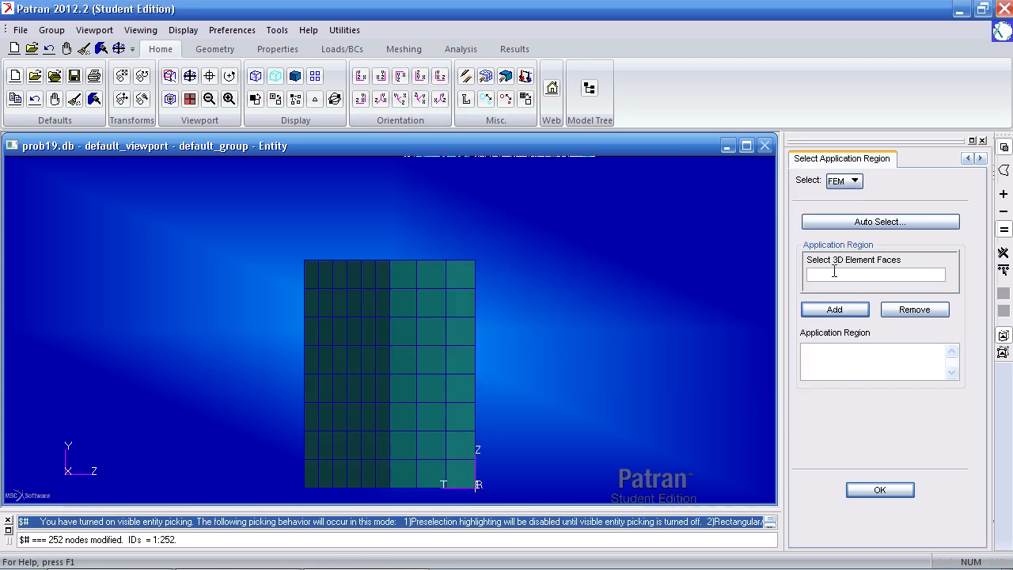
drag(459, 206, 407, 506)
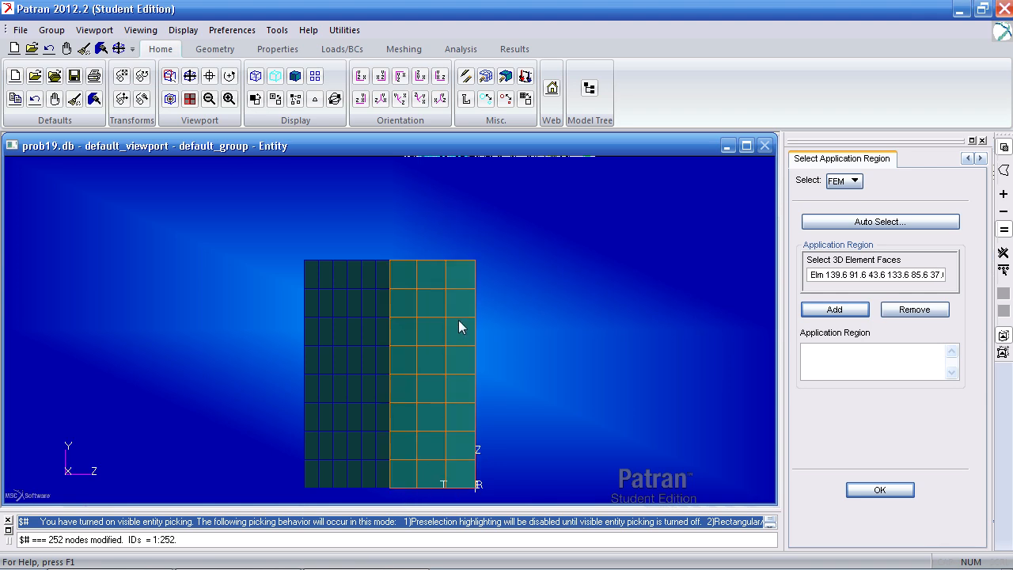
middle_drag(457, 316, 422, 323)
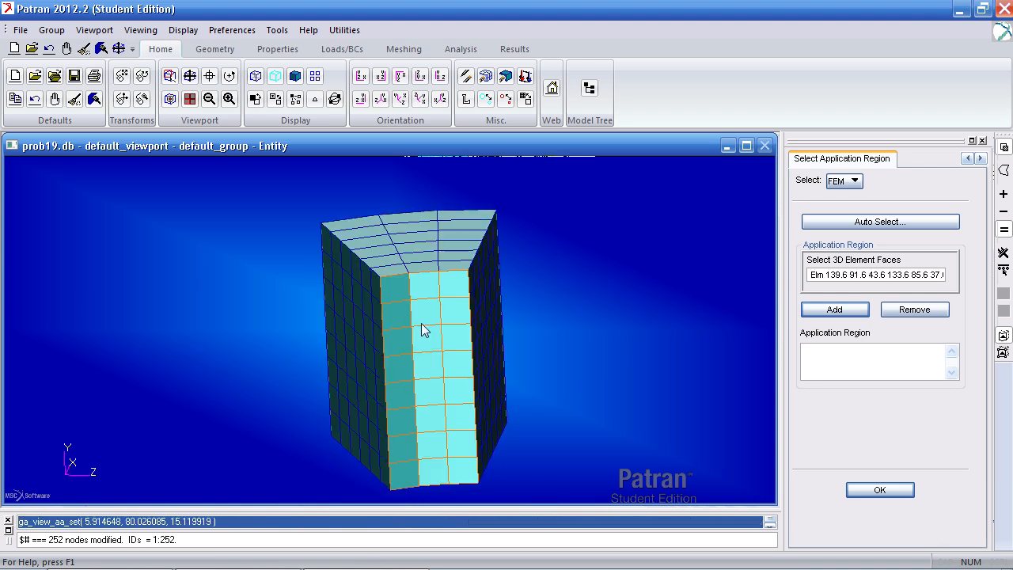
triple_click(908, 274)
key(BackSpace)
Auto-select the first vertical strip of inner faces by adjacent normals from reference face Elm 139.6, and add it to the application region.
click(880, 221)
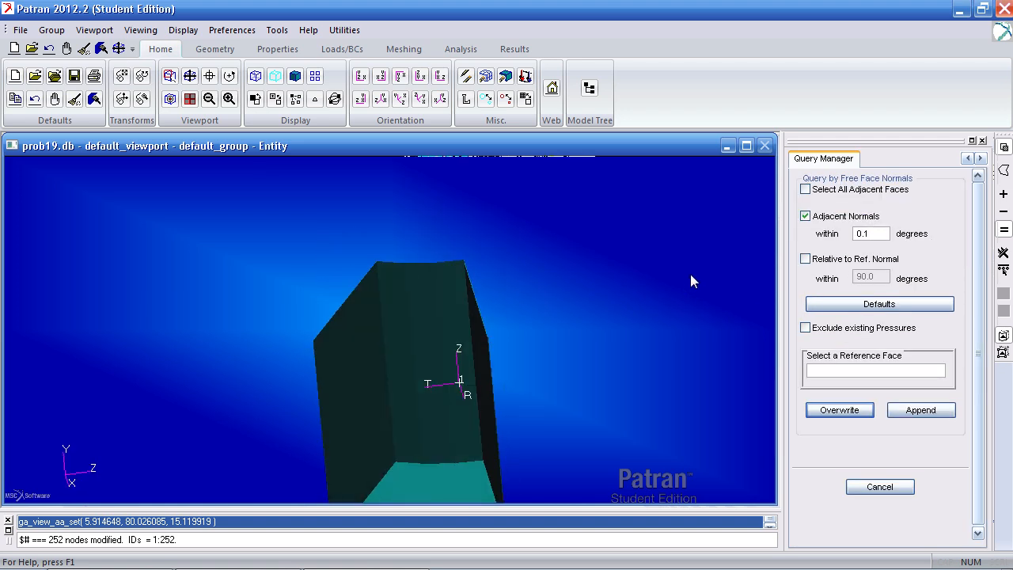
click(810, 370)
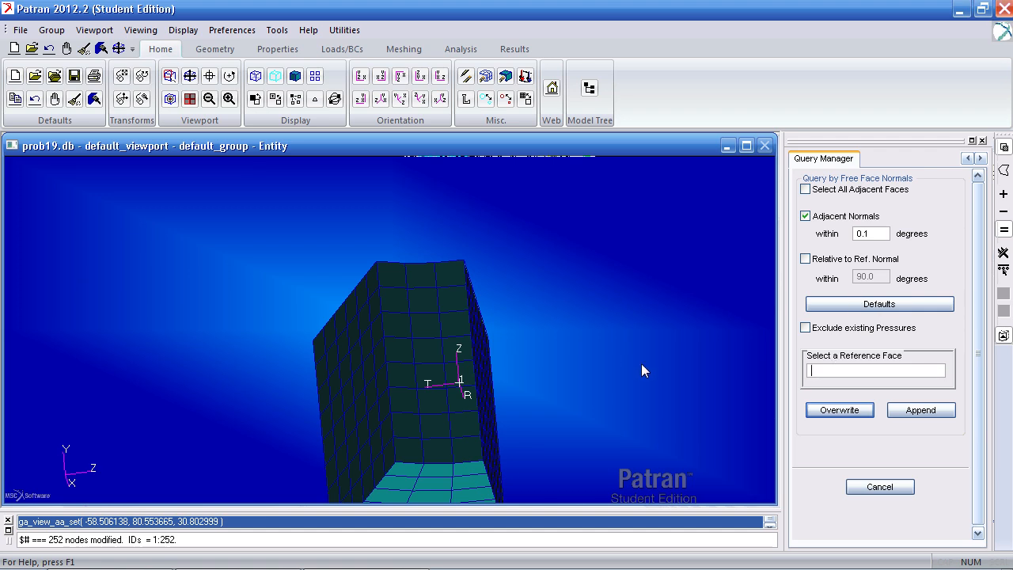
middle_drag(610, 362, 546, 317)
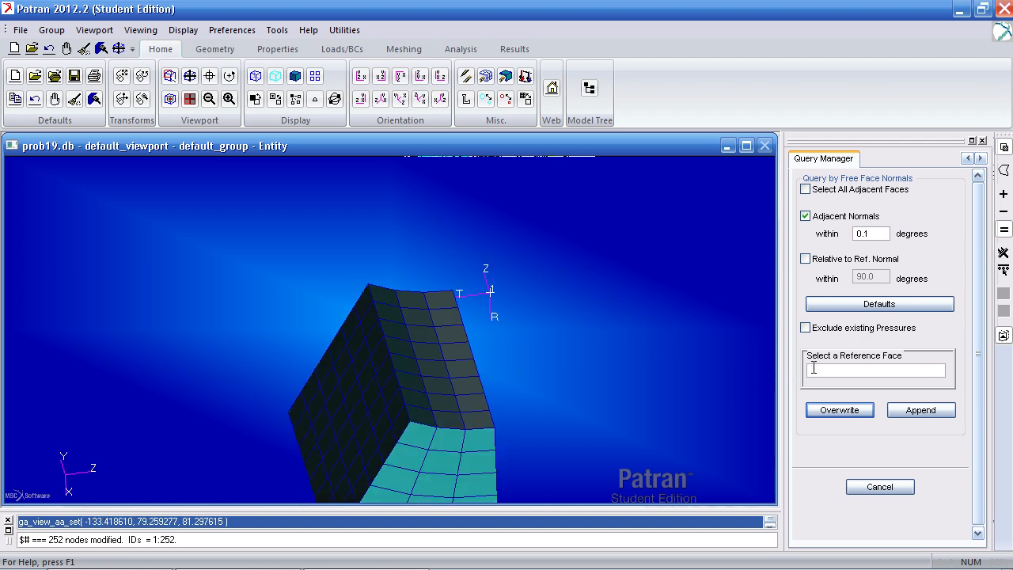
mouse_move(383, 295)
middle_down()
mouse_move(405, 271)
mouse_move(394, 290)
middle_up()
click(398, 301)
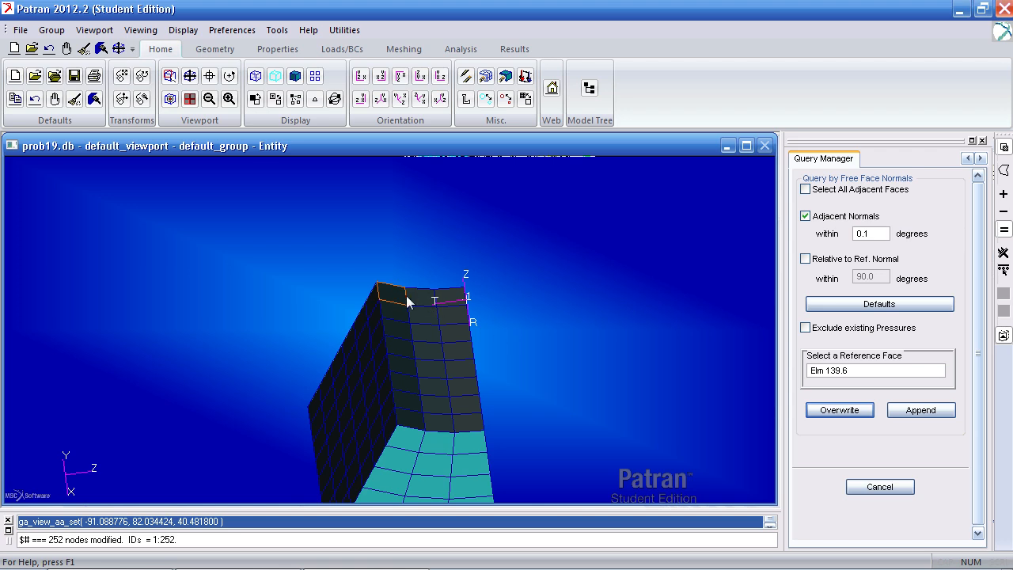
click(831, 414)
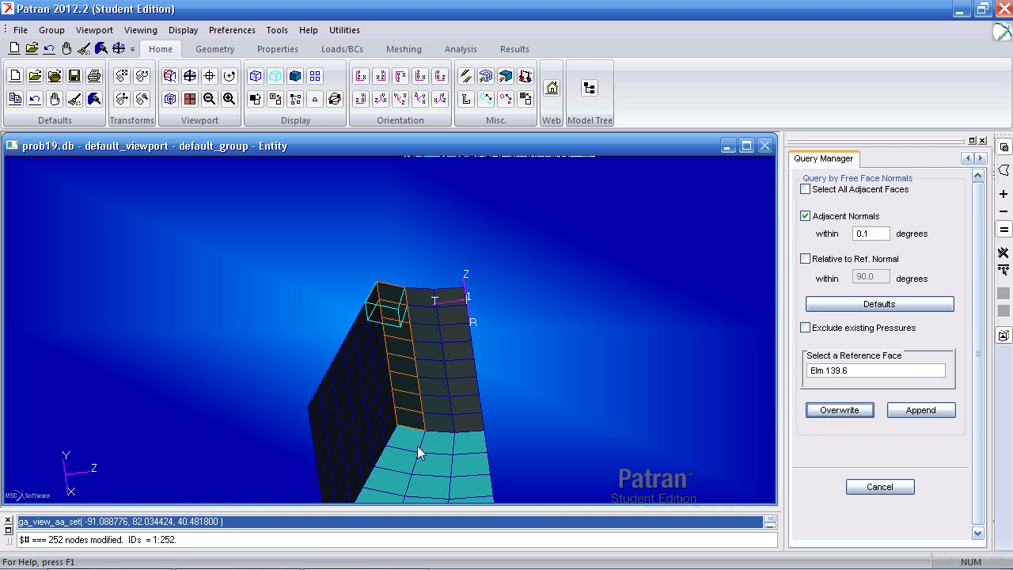
click(883, 486)
click(861, 311)
Auto-select the middle strip of inner faces from reference face Elm 91.6 and add it to the application region.
click(867, 222)
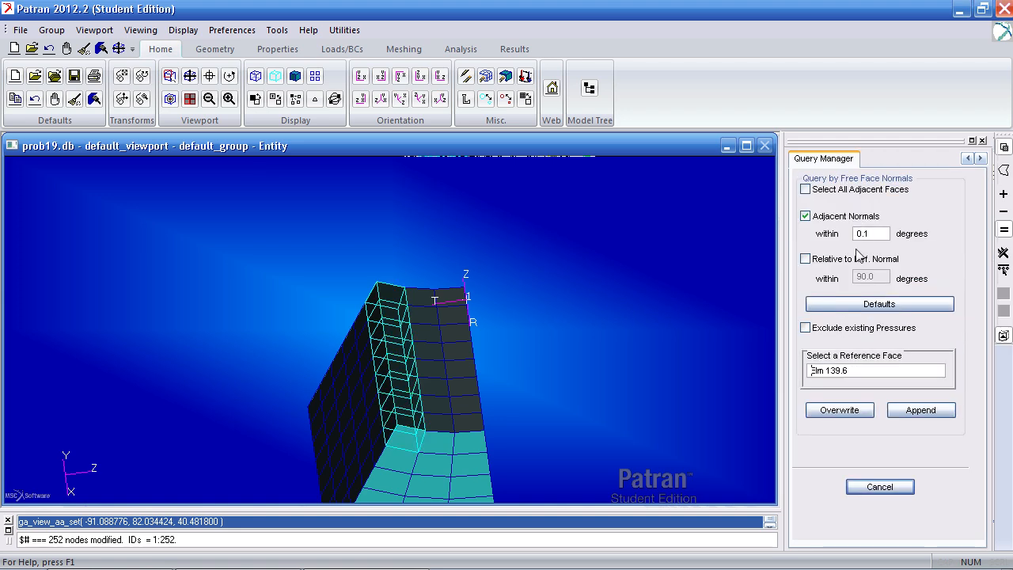
click(424, 301)
click(844, 410)
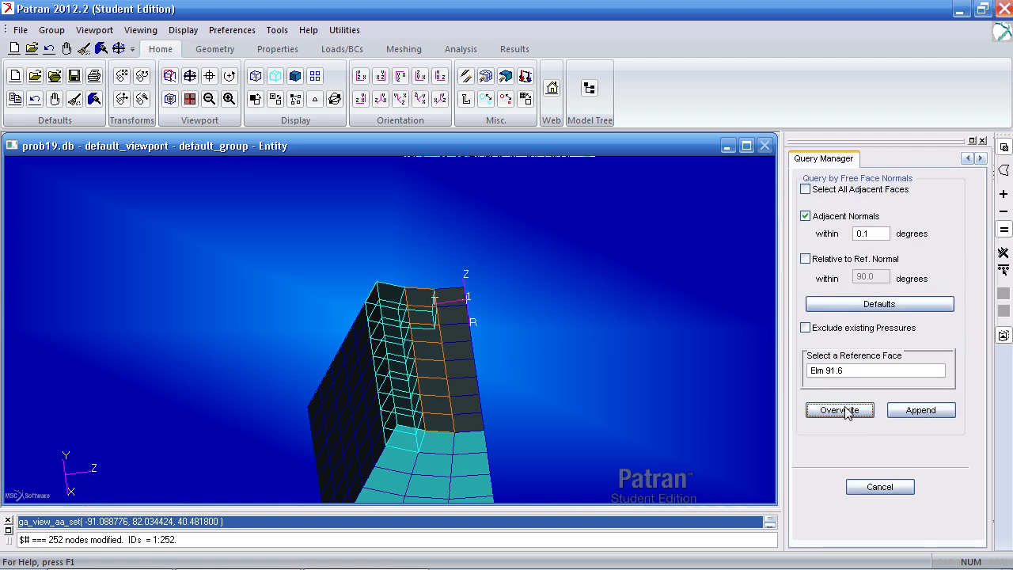
click(878, 486)
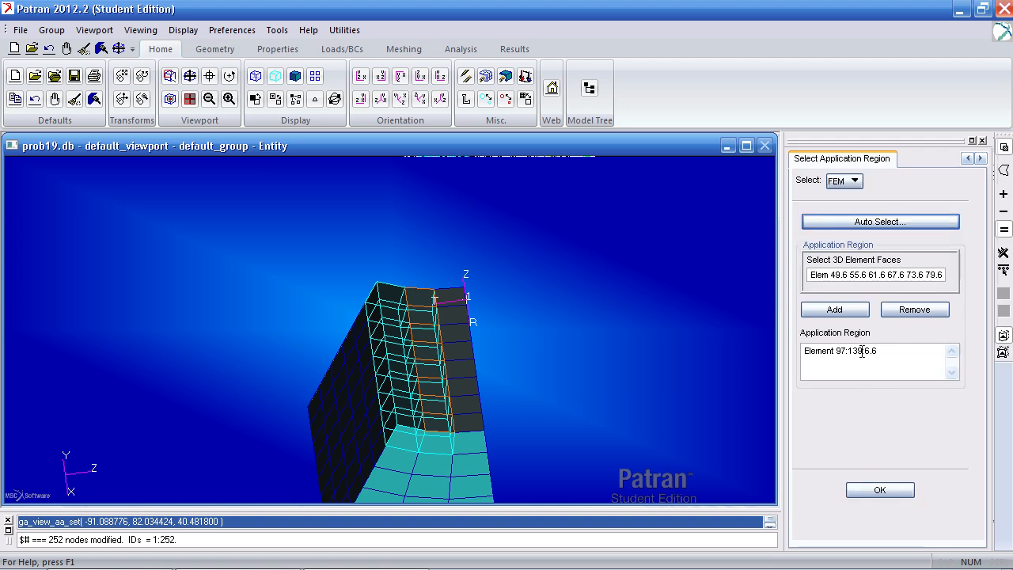
click(849, 311)
Auto-select the last strip of inner faces from its uppermost reference face and add it to the application region.
click(842, 221)
click(862, 373)
click(453, 300)
click(851, 413)
click(866, 487)
click(845, 309)
Check the highlighted inner faces, accept the application region, and create the pressure load set.
middle_drag(625, 380, 583, 353)
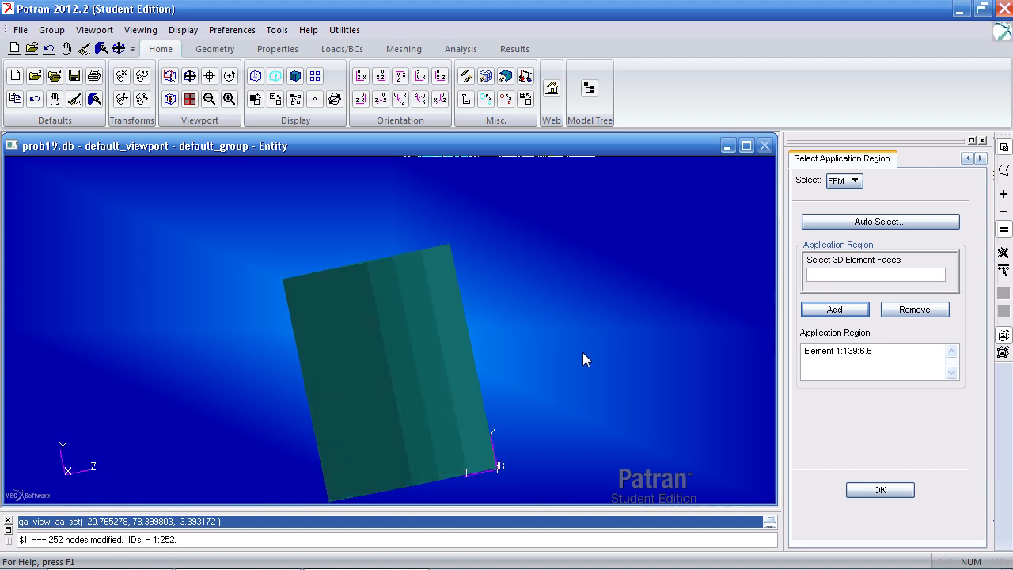
click(882, 490)
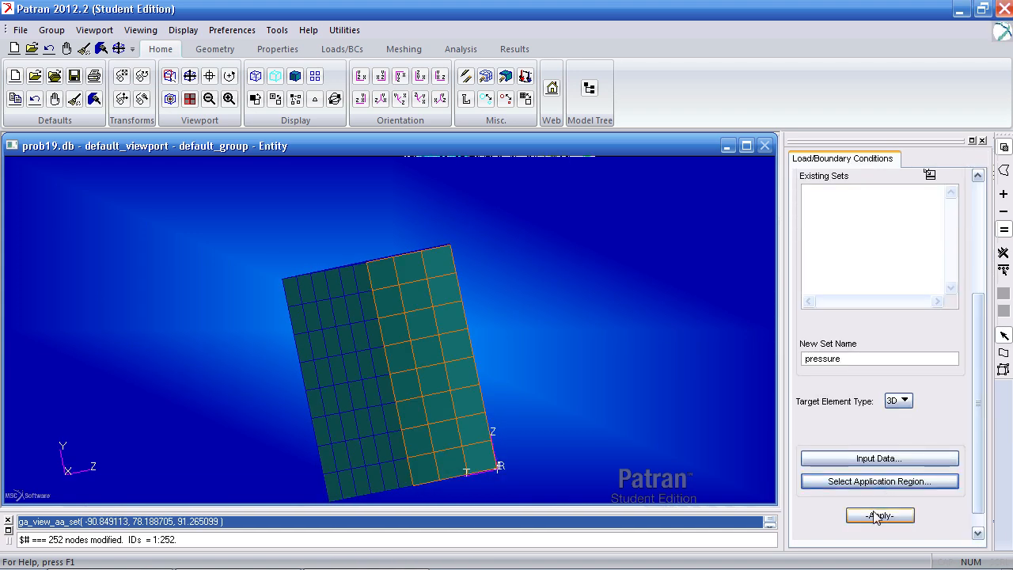
click(878, 517)
mouse_move(668, 414)
middle_down()
mouse_move(624, 435)
mouse_move(635, 460)
middle_up()
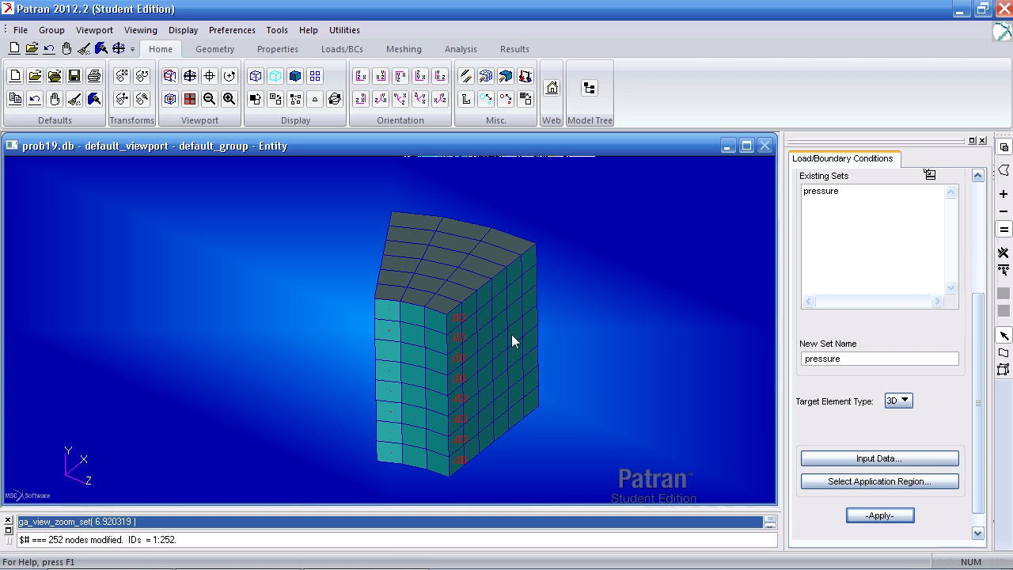
Start a nodal displacement constraint named hoop_symmetry with translations <,0,>.
click(342, 49)
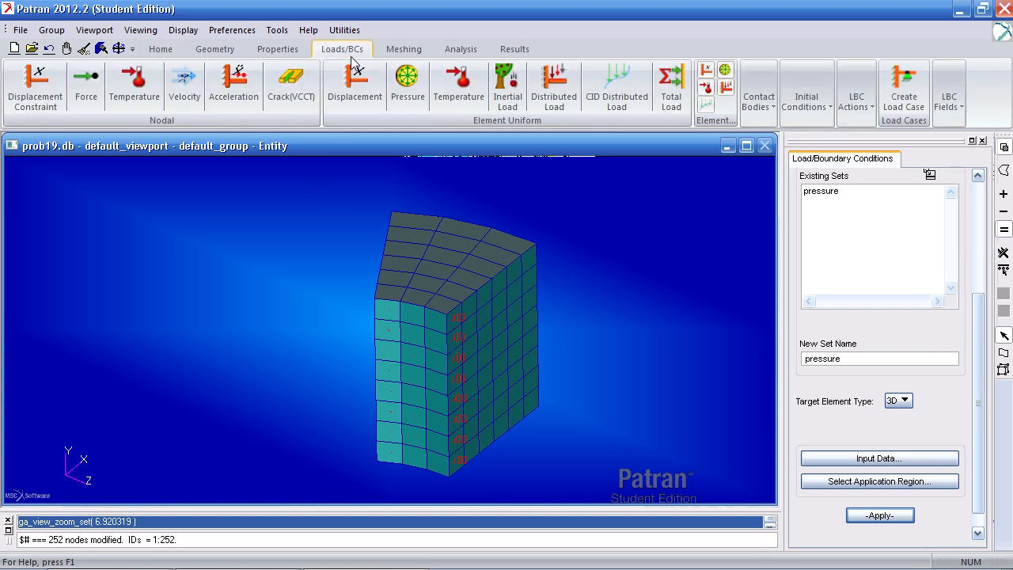
click(38, 110)
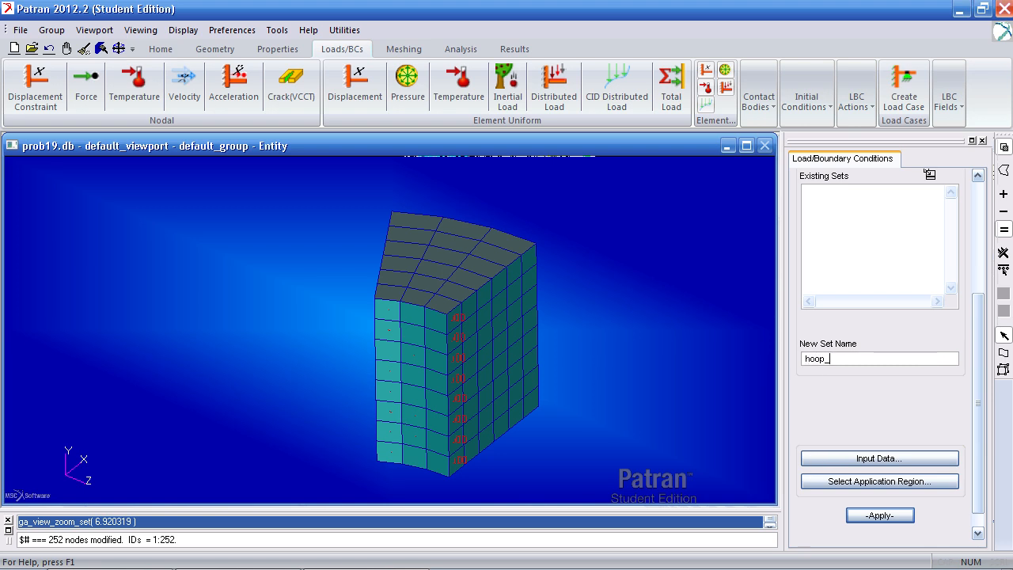
click(879, 458)
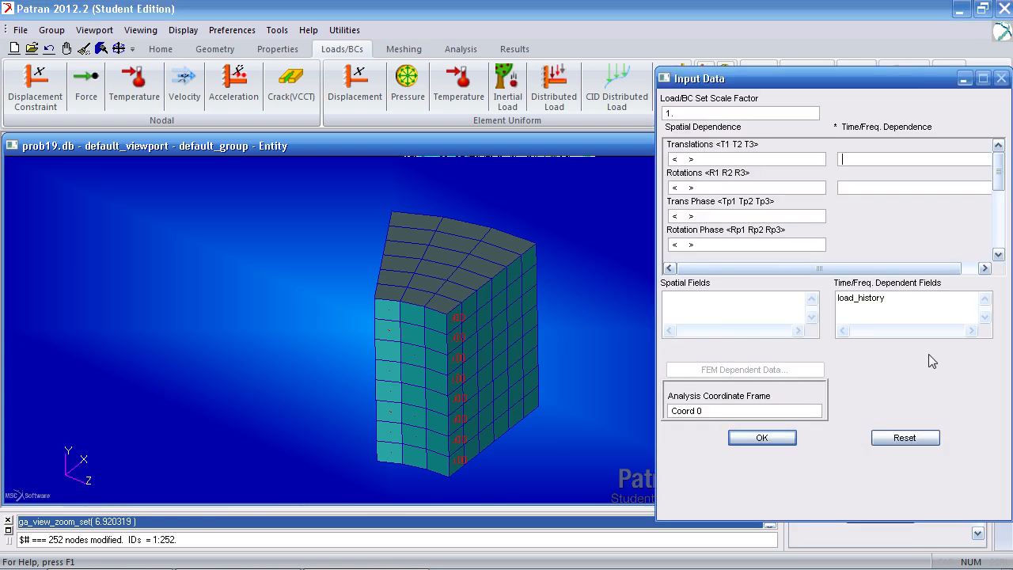
click(738, 161)
text(<,0,>)
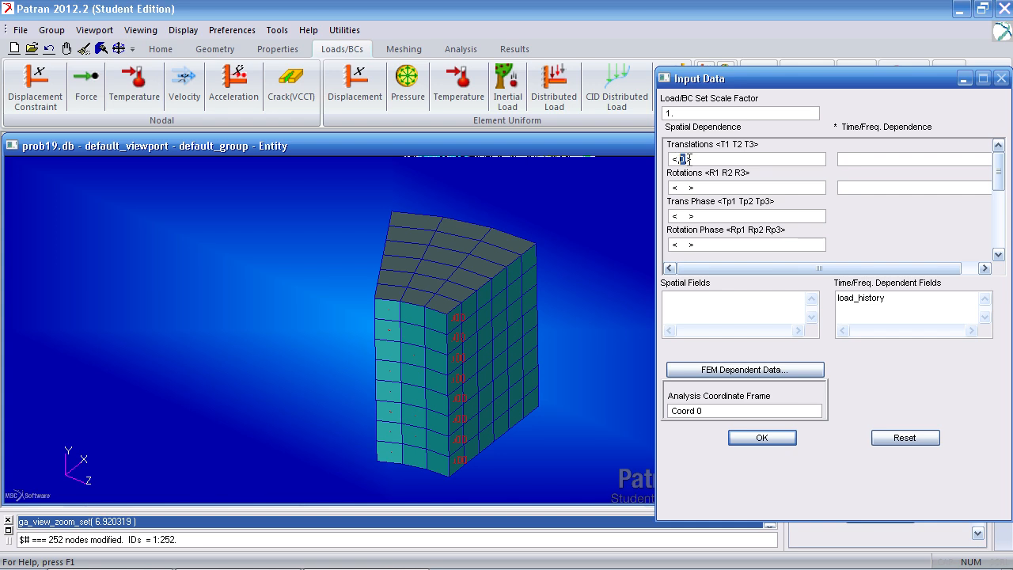
click(761, 438)
Set the hoop_symmetry constraint's analysis coordinate frame to the cylindrical frame Coord 1.
click(813, 459)
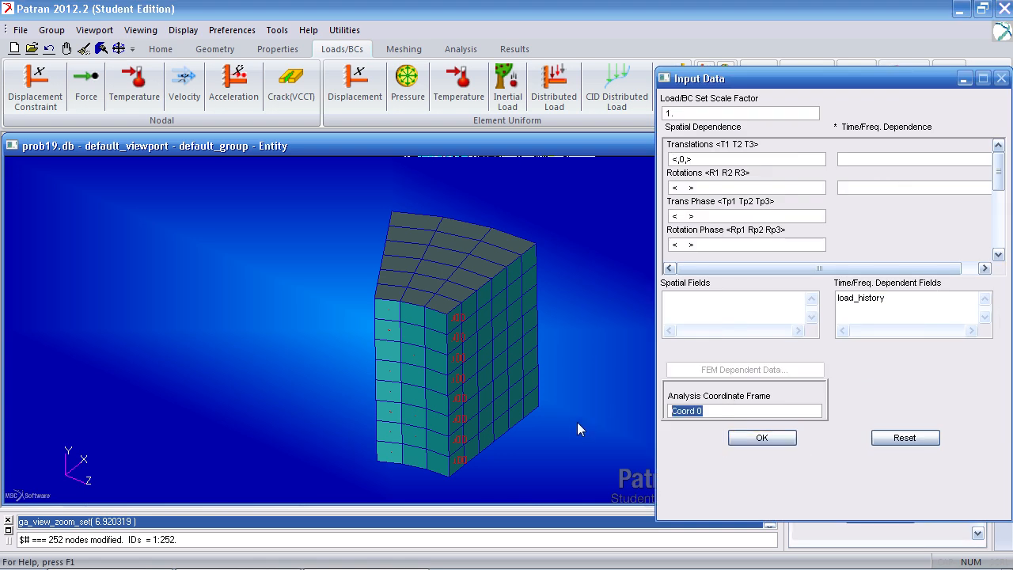
middle_drag(577, 427, 581, 370)
click(373, 407)
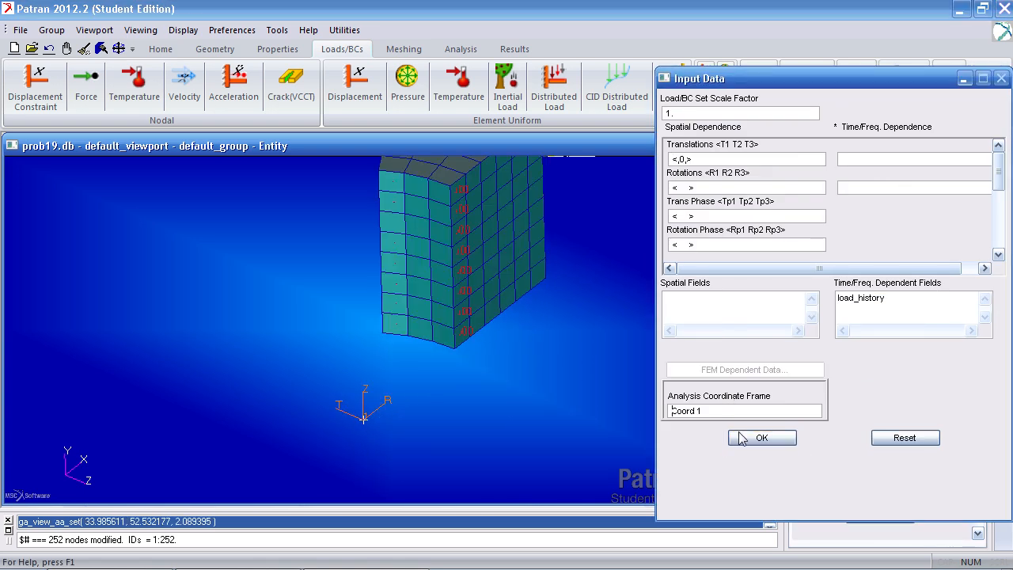
click(762, 438)
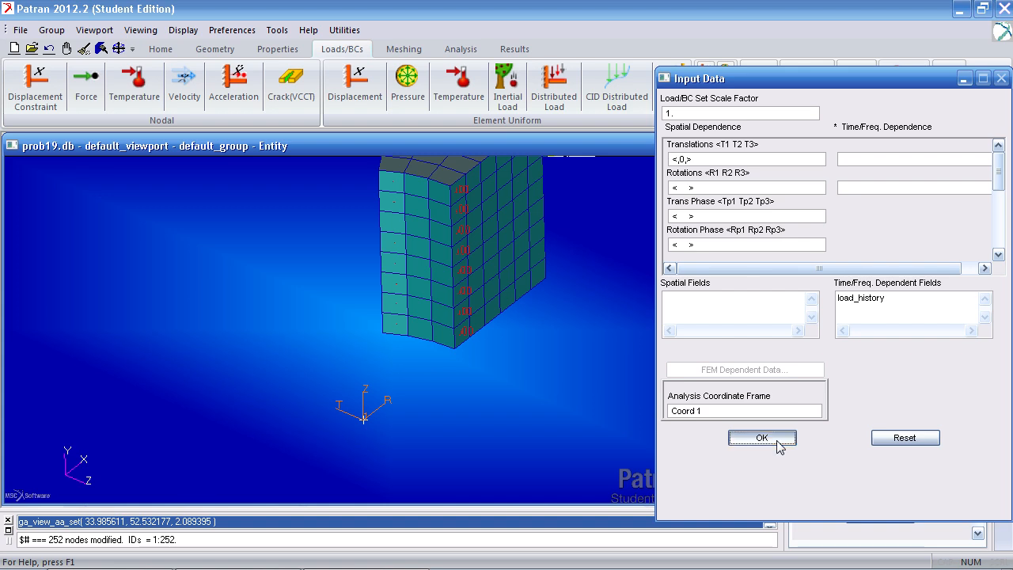
Begin the constraint's application region by box-selecting one radial face's nodes in the edge-on side view and adding them.
click(880, 481)
middle_drag(681, 387, 515, 264)
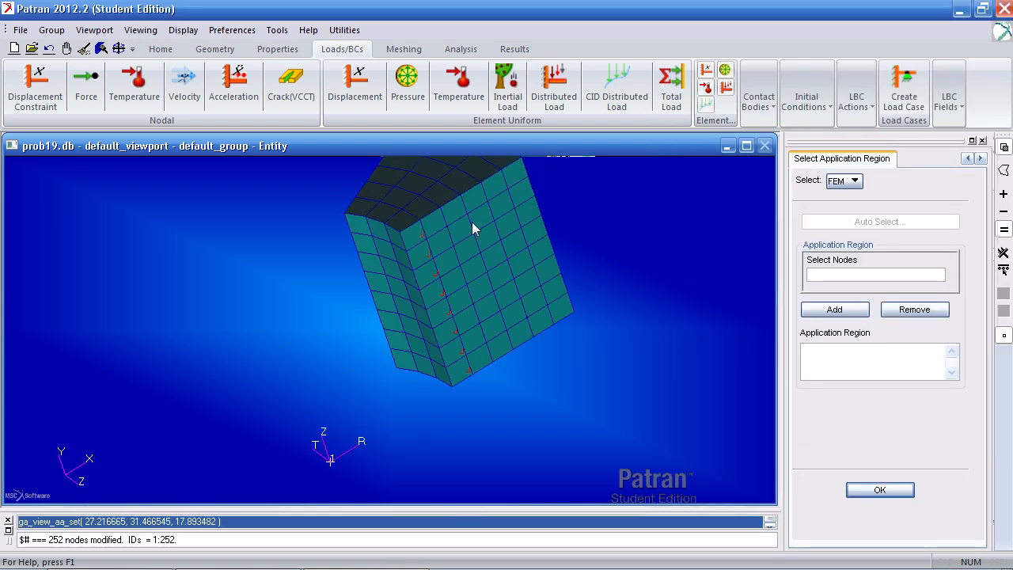
middle_drag(466, 232, 532, 279)
middle_drag(388, 248, 633, 324)
click(161, 50)
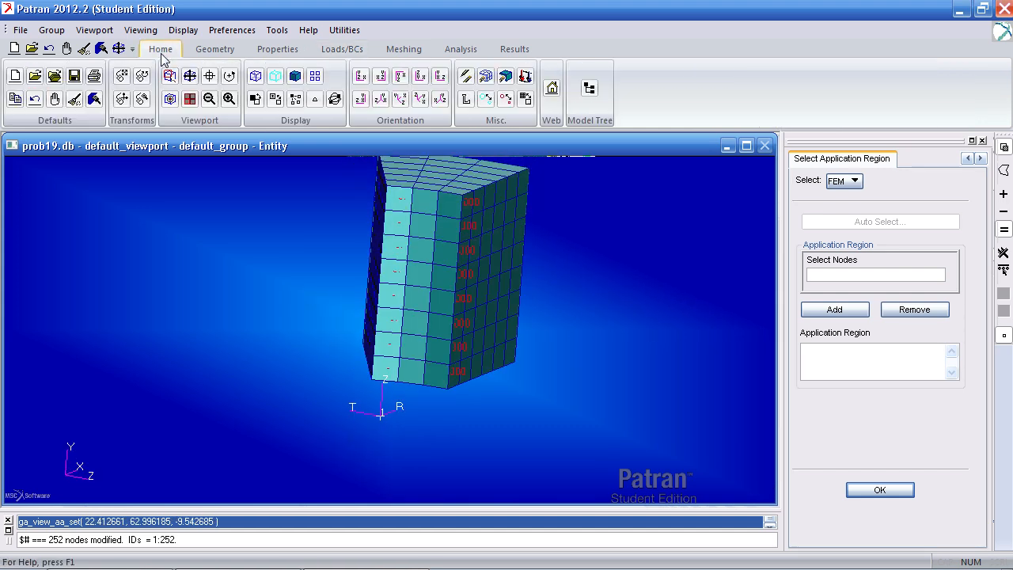
click(440, 76)
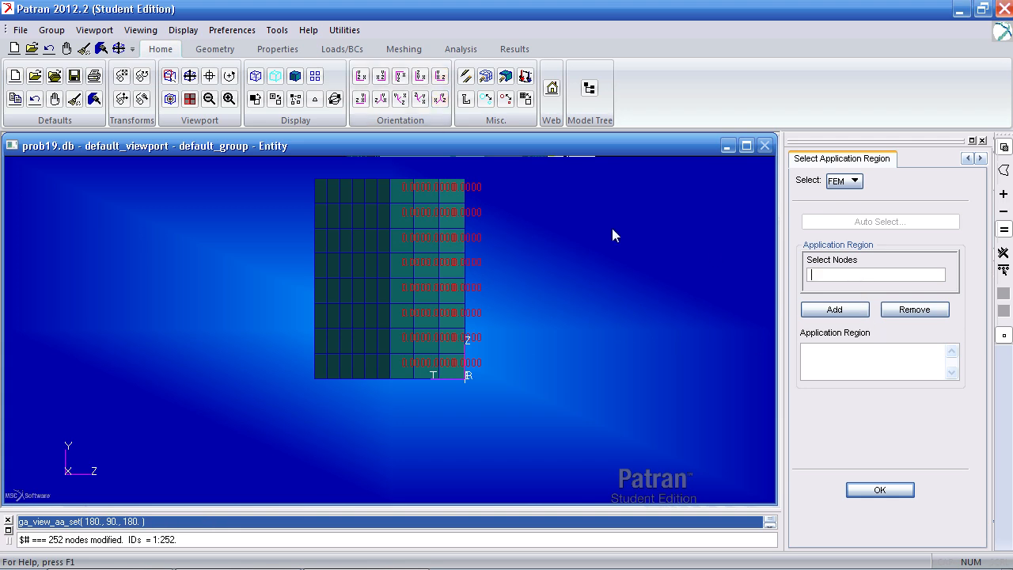
drag(491, 169, 455, 393)
click(838, 311)
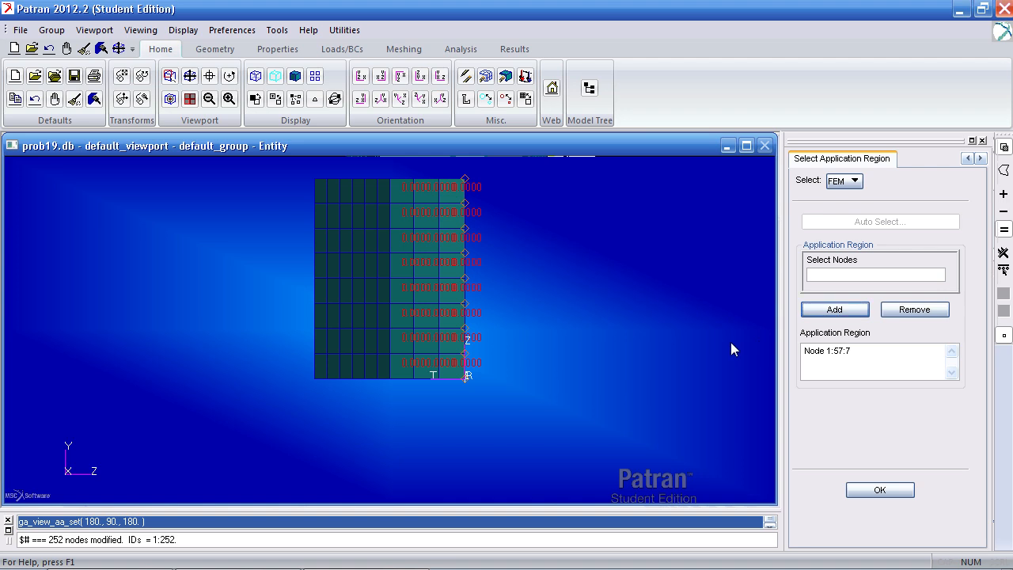
Try box-selecting the opposite radial face's nodes edge-on with visible entity picking on, and add them to the application region.
middle_drag(719, 343, 708, 342)
drag(387, 167, 361, 403)
click(840, 315)
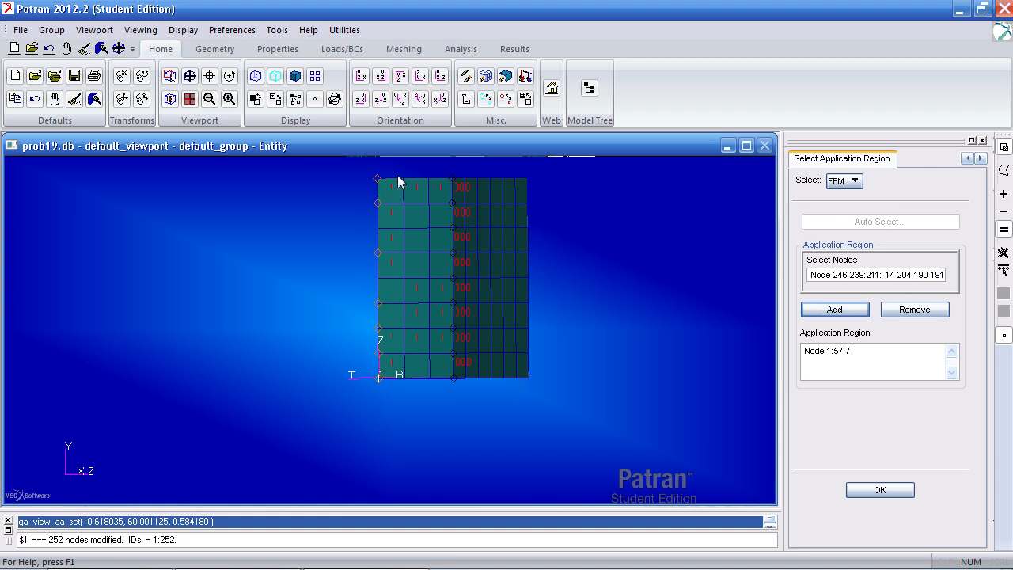
drag(384, 169, 352, 402)
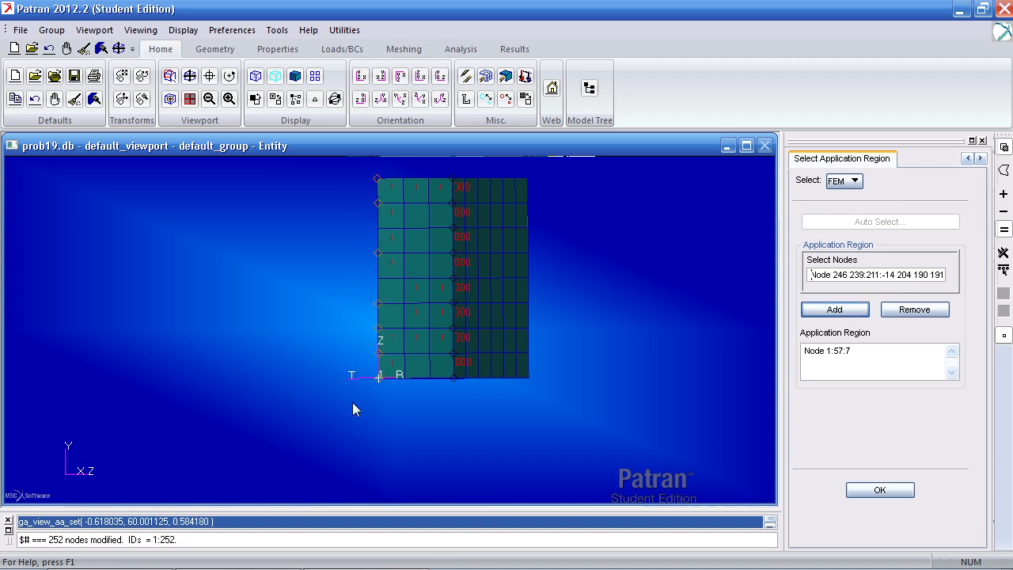
click(868, 310)
middle_drag(599, 334, 615, 333)
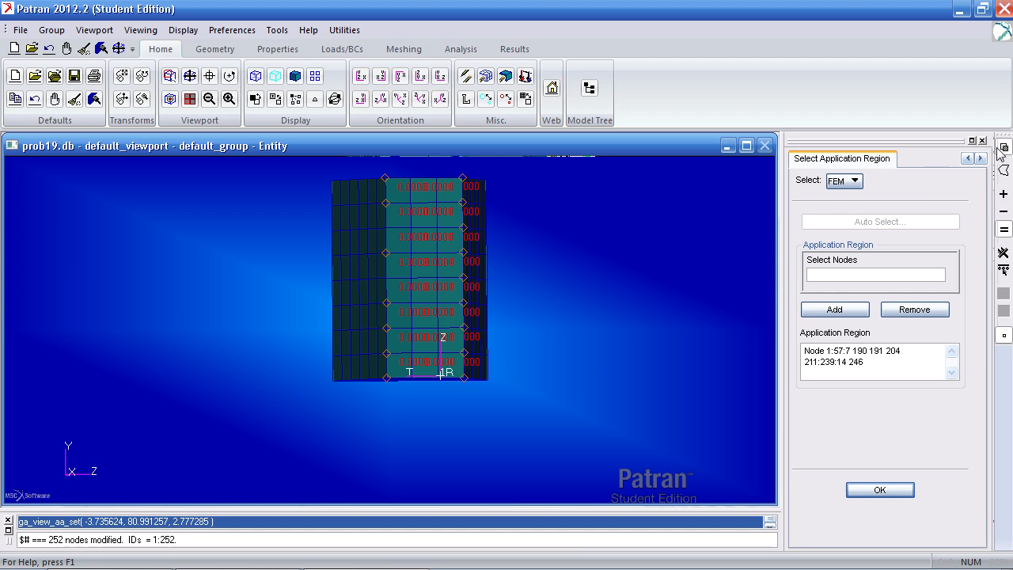
With visible entity picking off, box-select all nodes of the first radial face edge-on and add them to the application region.
click(441, 75)
drag(485, 170, 455, 397)
middle_drag(694, 311, 633, 311)
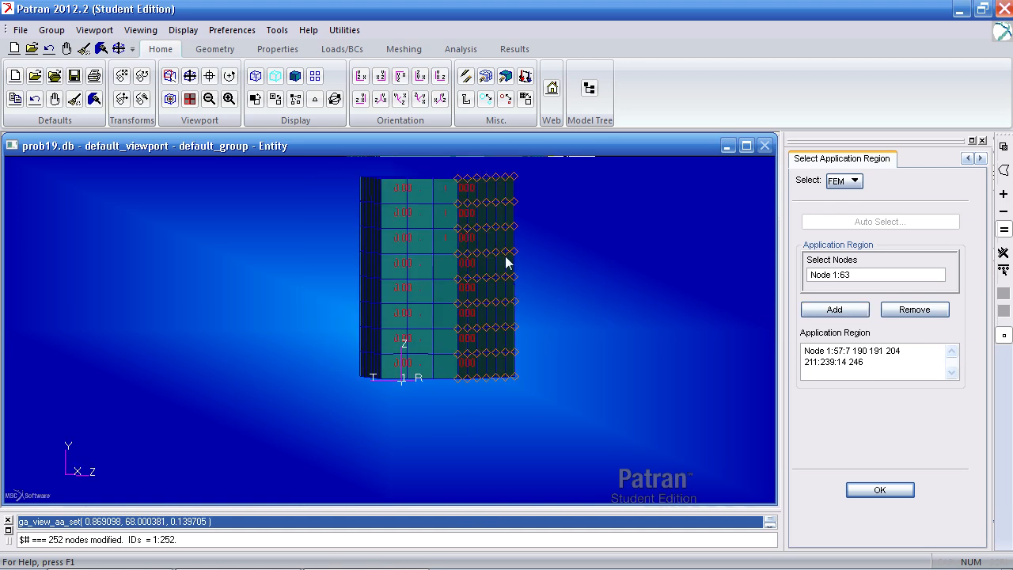
click(819, 312)
Box-select all nodes of the opposite radial face edge-on, add them to the application region, and check both faces' highlighted nodes.
middle_drag(655, 327, 649, 325)
drag(388, 399, 346, 182)
click(855, 311)
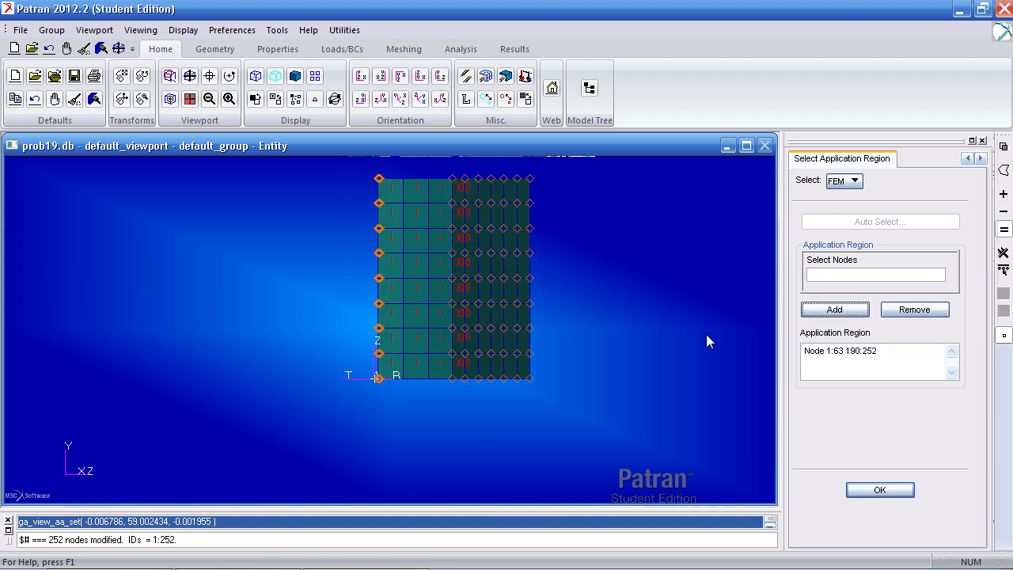
middle_drag(713, 336, 651, 350)
middle_drag(600, 299, 565, 295)
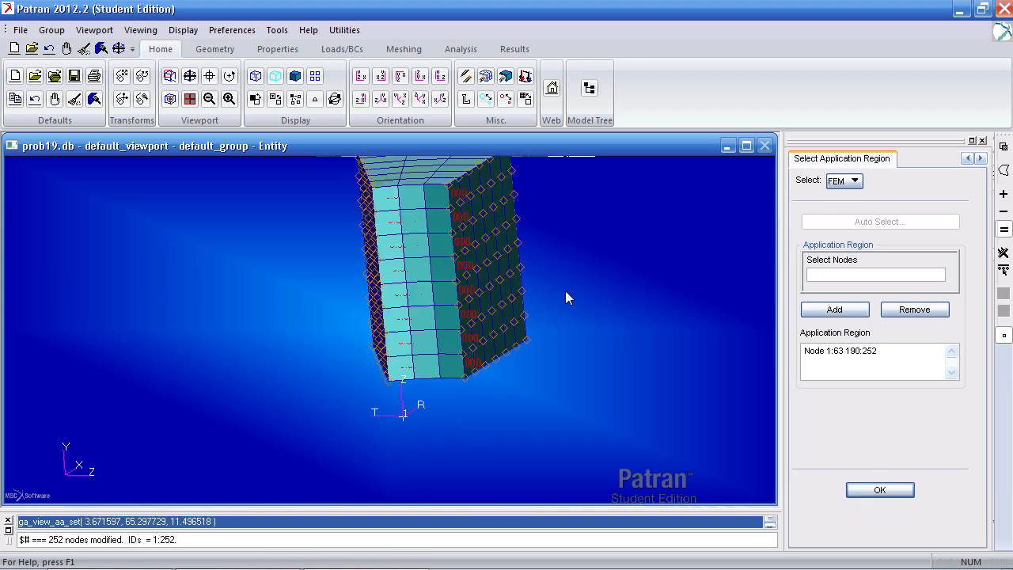
Accept the node region, create the hoop_symmetry constraint, and inspect its markers on the radial faces.
click(880, 490)
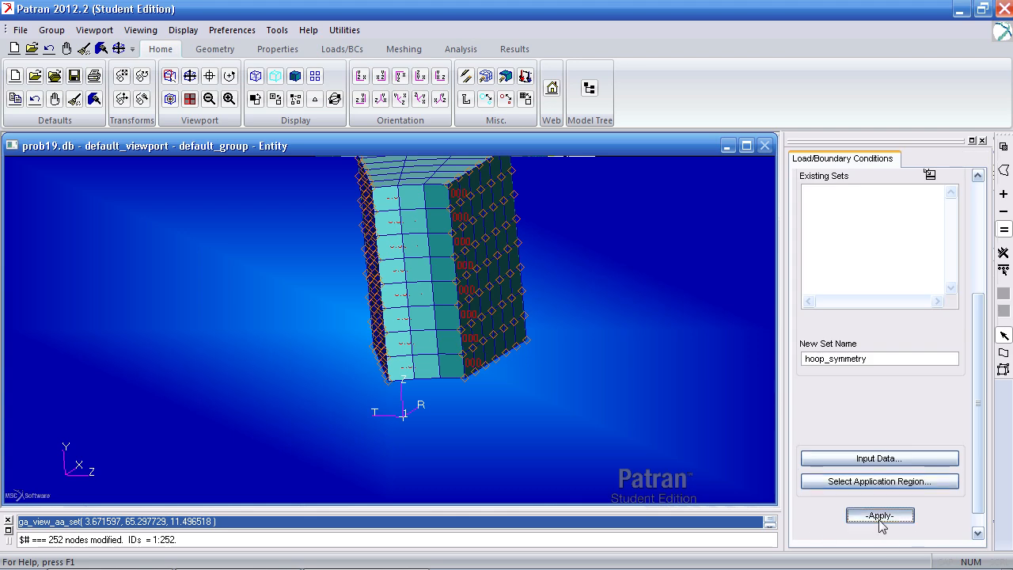
click(879, 516)
ctrl+middle_drag(619, 409, 634, 393)
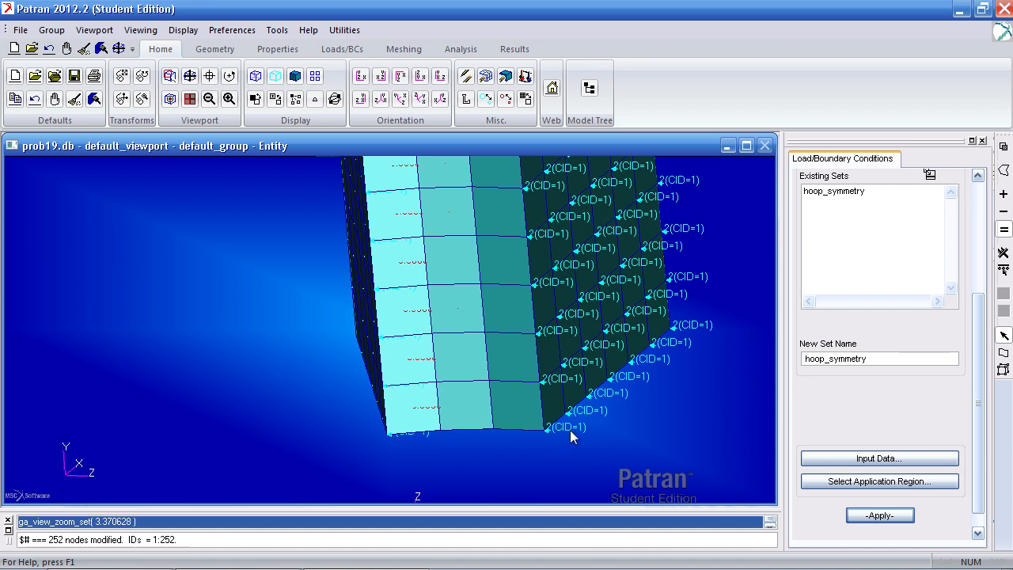
ctrl+middle_drag(566, 437, 574, 393)
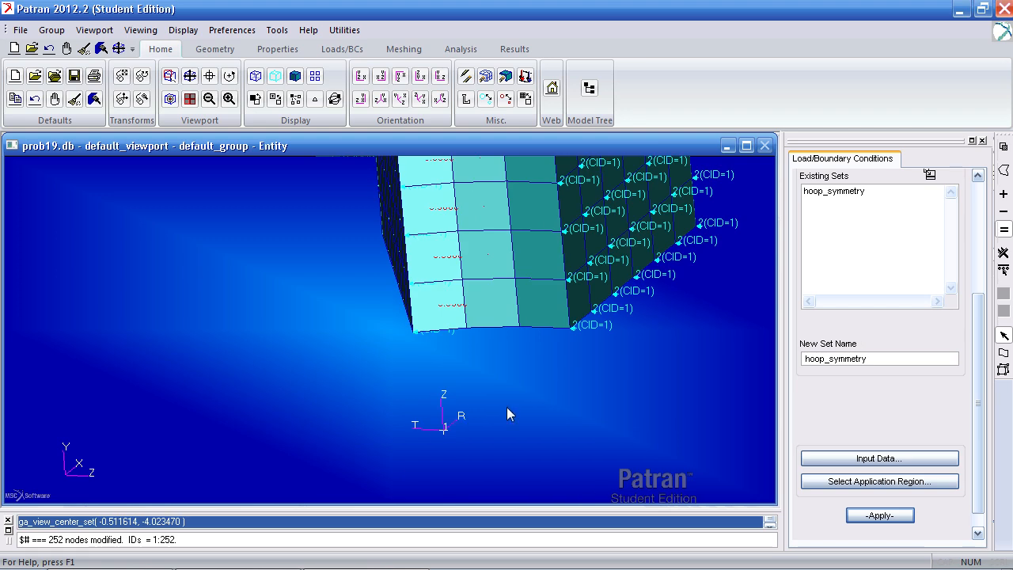
shift+middle_drag(471, 417, 549, 430)
ctrl+middle_drag(586, 348, 561, 422)
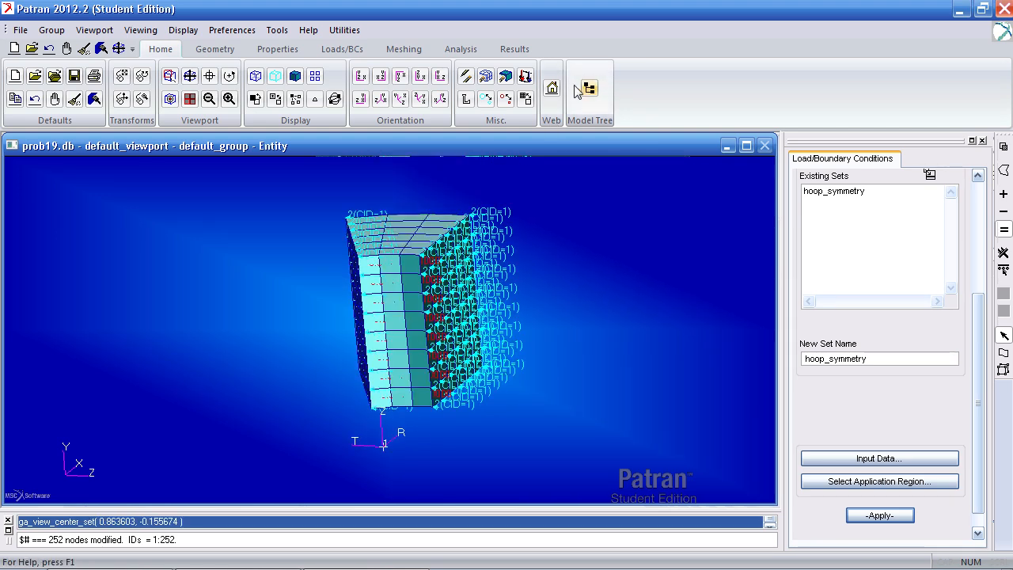
Show the model tree and turn off the displacement and pressure markers on the cylinder.
click(525, 76)
click(587, 90)
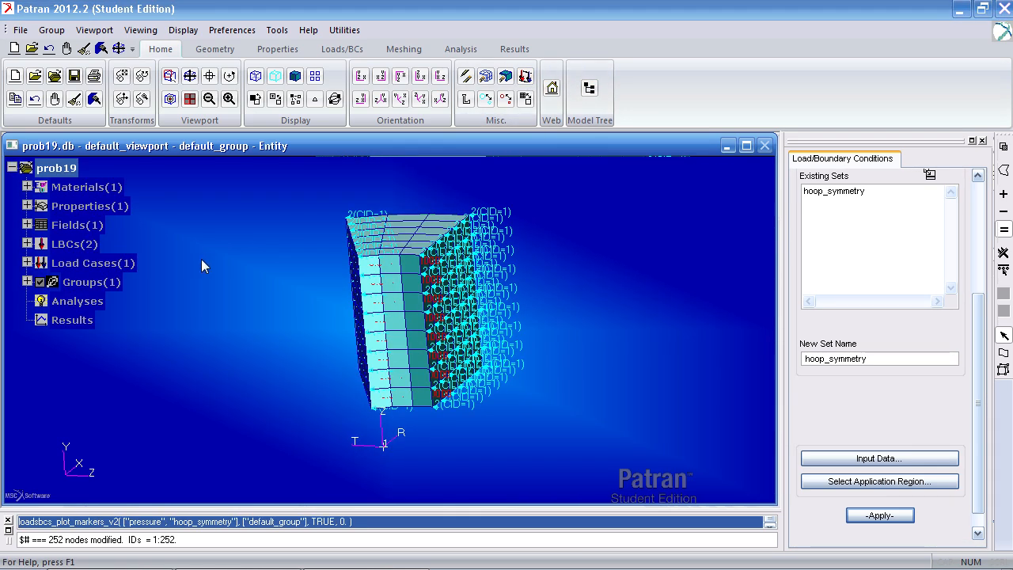
click(27, 244)
click(55, 263)
click(54, 282)
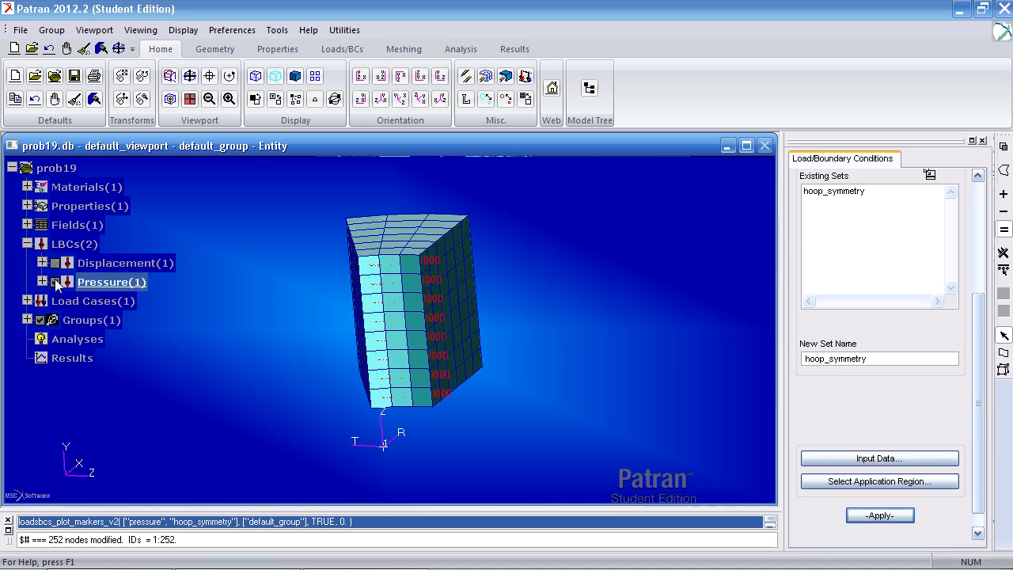
middle_drag(432, 316, 399, 255)
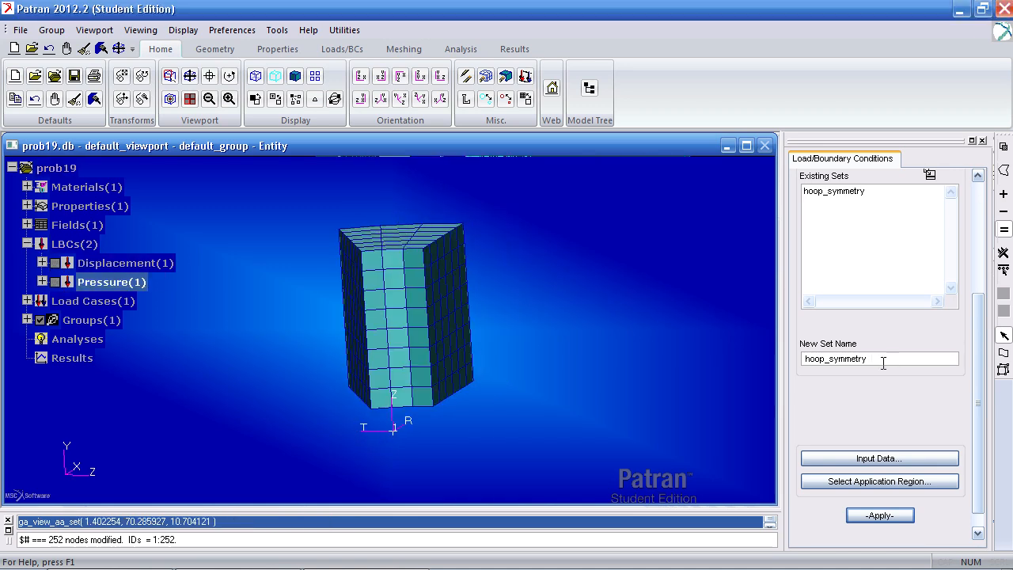
Name the new displacement set axial_symmetry and set its translations to <,,0> in coordinate frame Coord 1.
drag(826, 359, 782, 362)
text(axial)
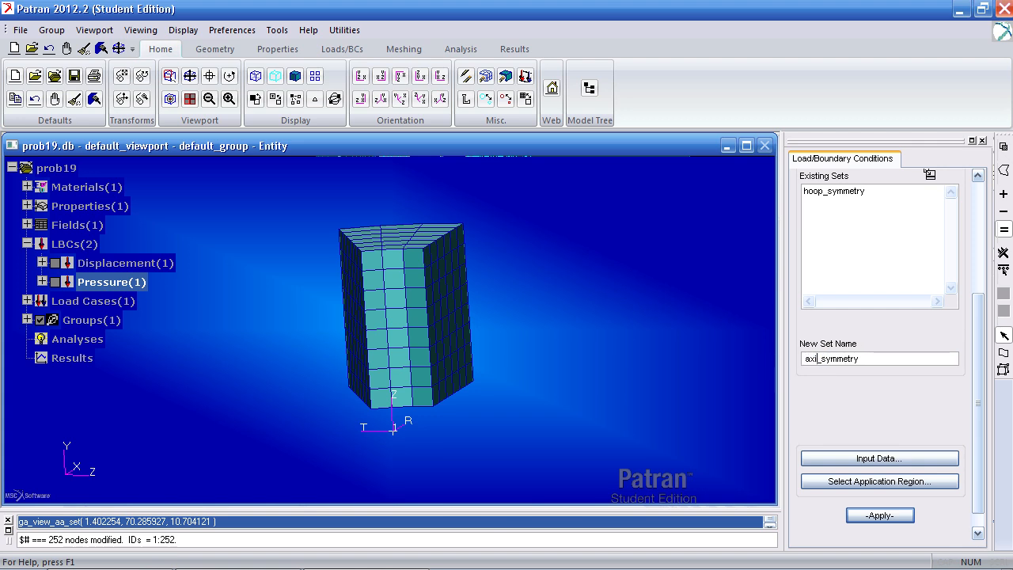
click(871, 458)
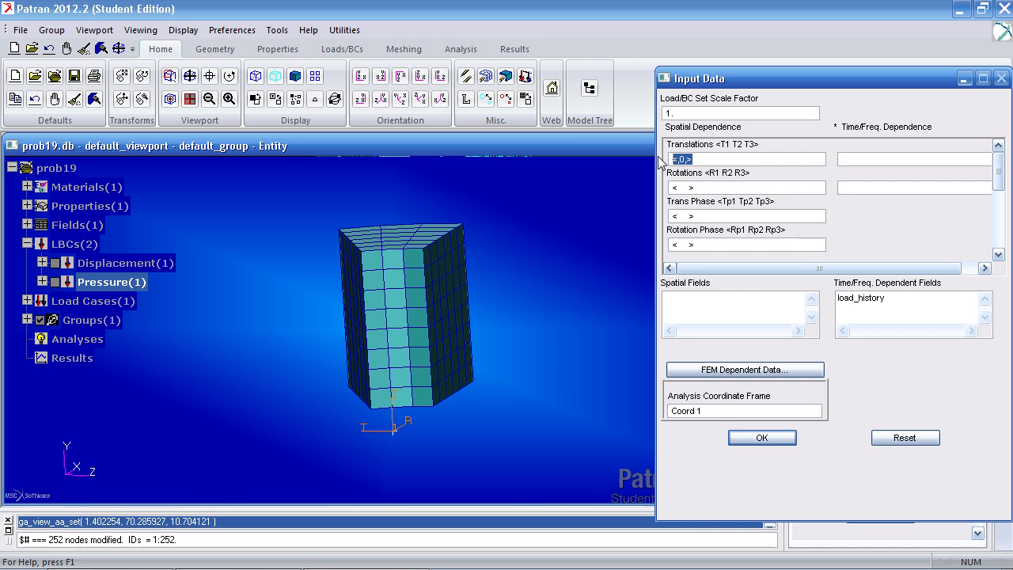
text(<)
click(731, 411)
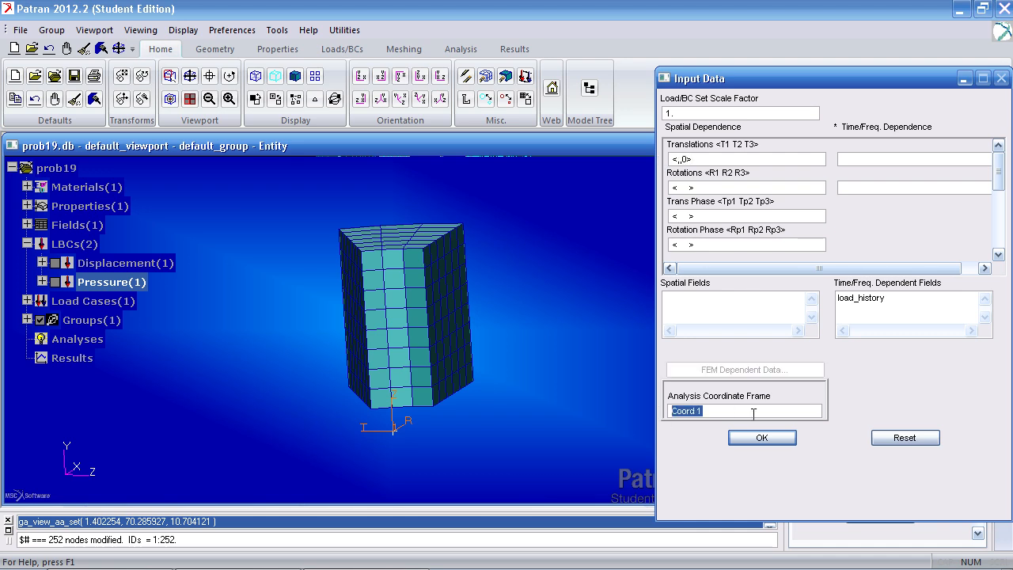
click(762, 438)
In a side-on view, box-select all nodes of the upper and lower axial end faces and add them to the application region.
click(861, 482)
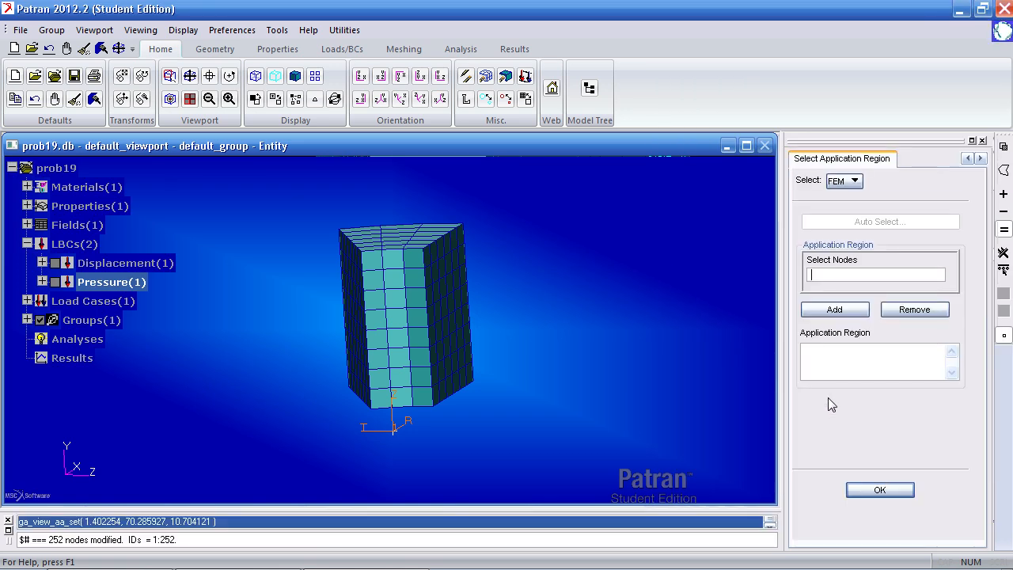
click(863, 276)
middle_drag(537, 243, 539, 236)
click(440, 75)
drag(330, 258, 294, 256)
click(835, 309)
drag(459, 435, 294, 403)
click(827, 314)
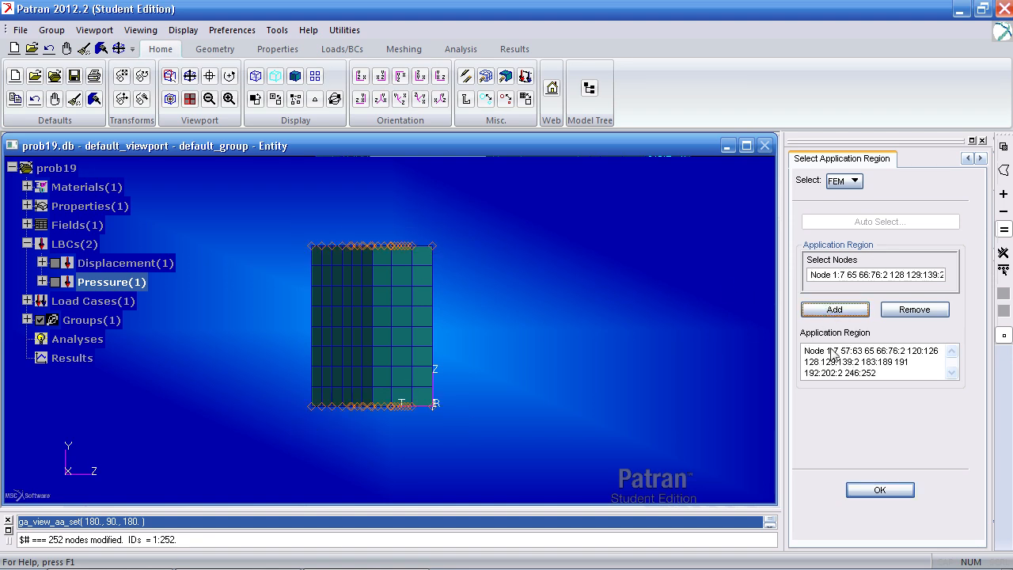
Accept the node region, create the axial_symmetry constraint, and hide the markers of both displacement sets.
click(879, 490)
middle_drag(618, 461, 577, 458)
click(70, 282)
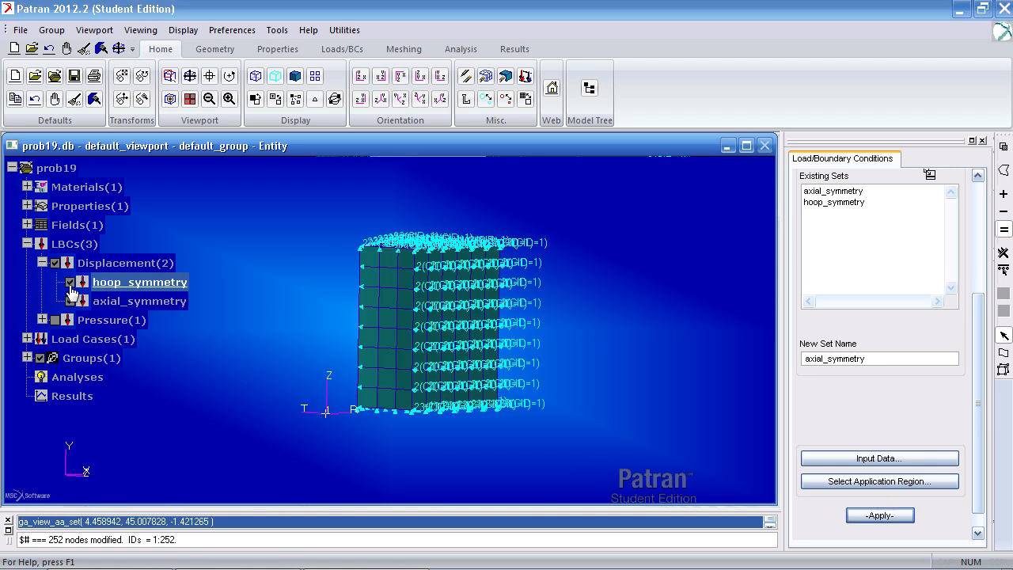
click(69, 300)
click(69, 282)
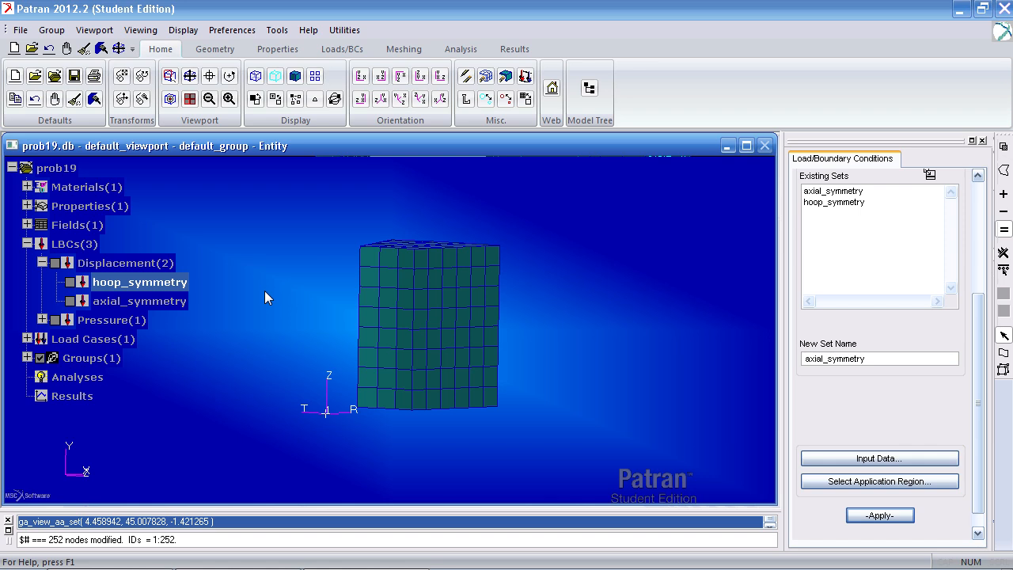
Set the analysis solution type to Transient Response with the Direct formulation.
click(462, 50)
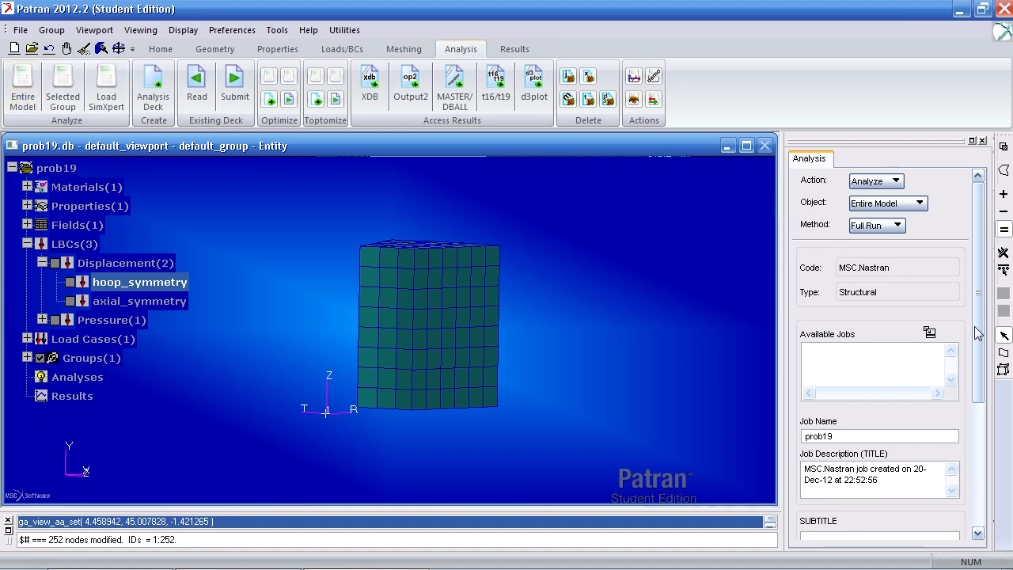
scroll(954, 340, down, 5)
click(926, 421)
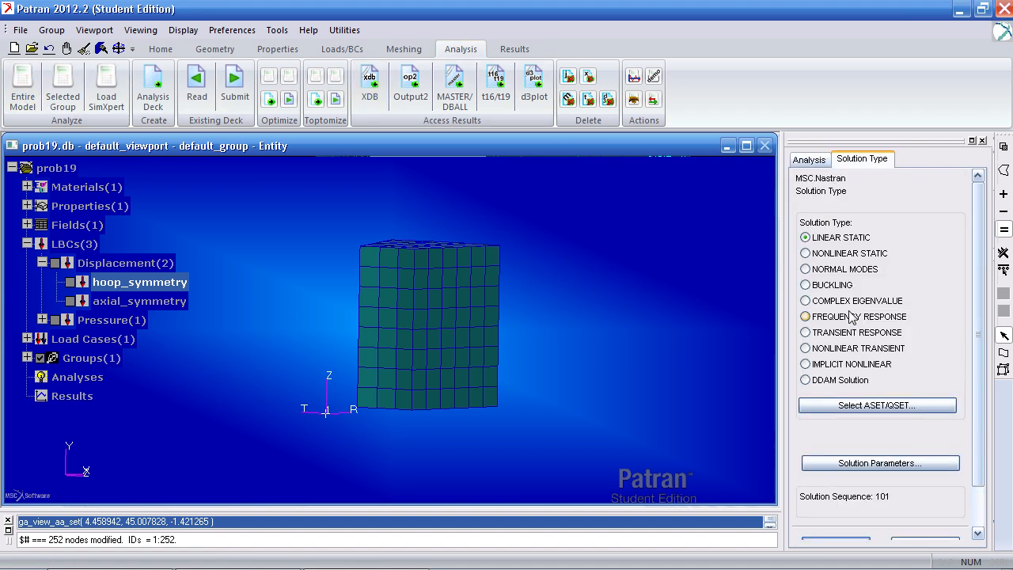
click(837, 333)
click(920, 437)
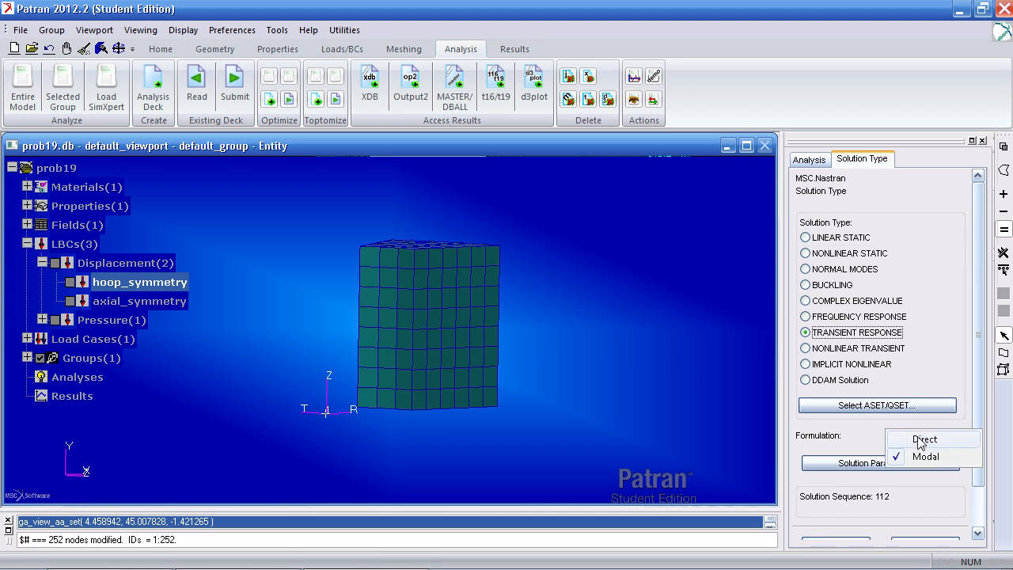
click(922, 440)
scroll(972, 428, down, 2)
click(838, 497)
Open the time-step definition in the Default subcase's parameters and set the number of time steps to 750.
scroll(960, 523, down, 5)
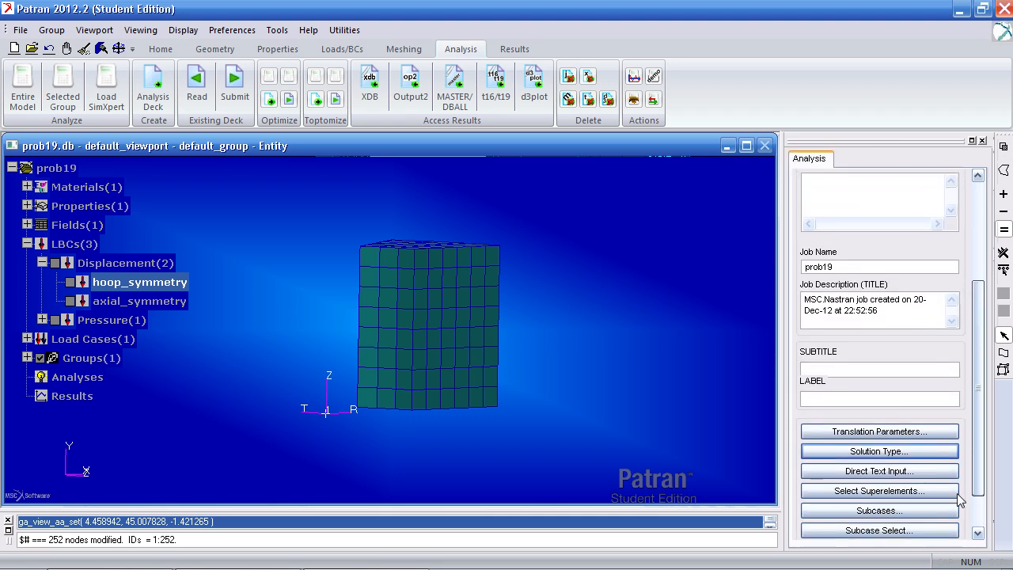
scroll(958, 524, down, 1)
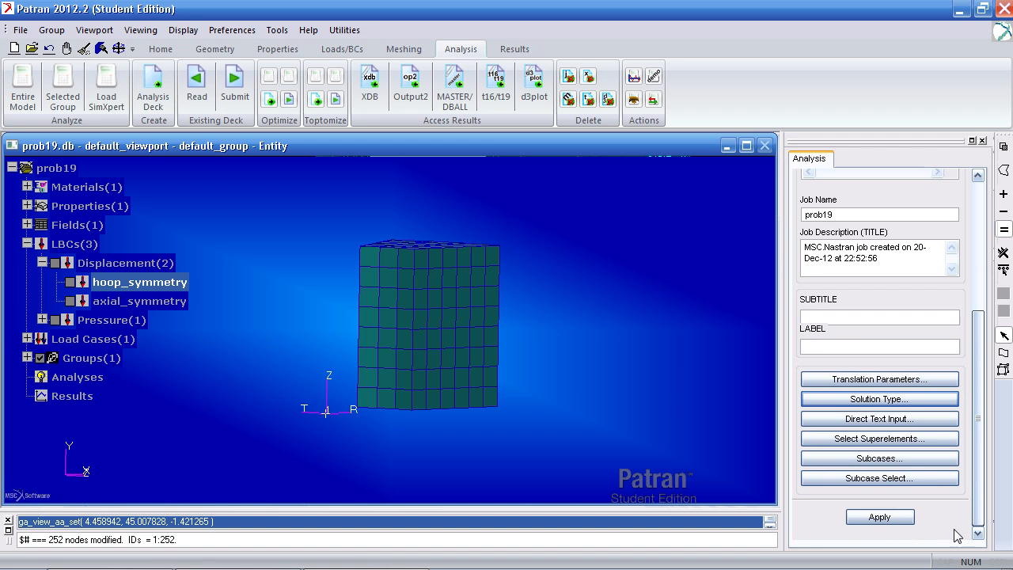
click(878, 459)
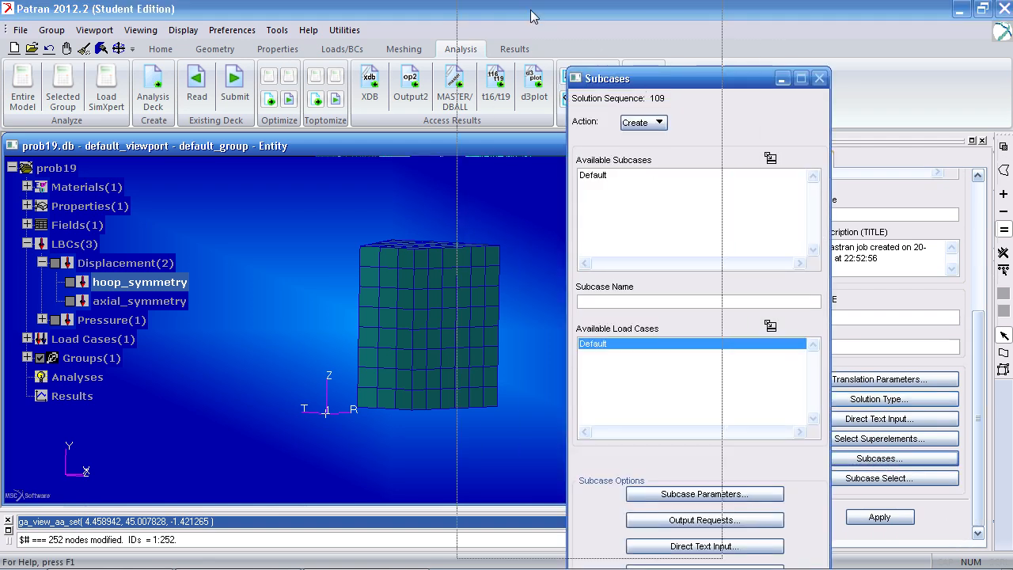
click(496, 111)
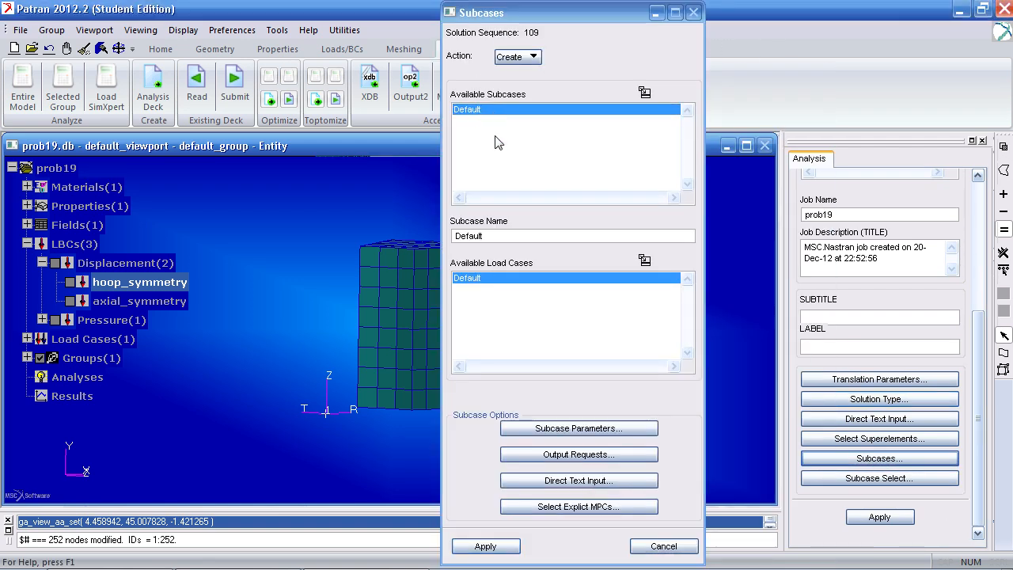
click(579, 431)
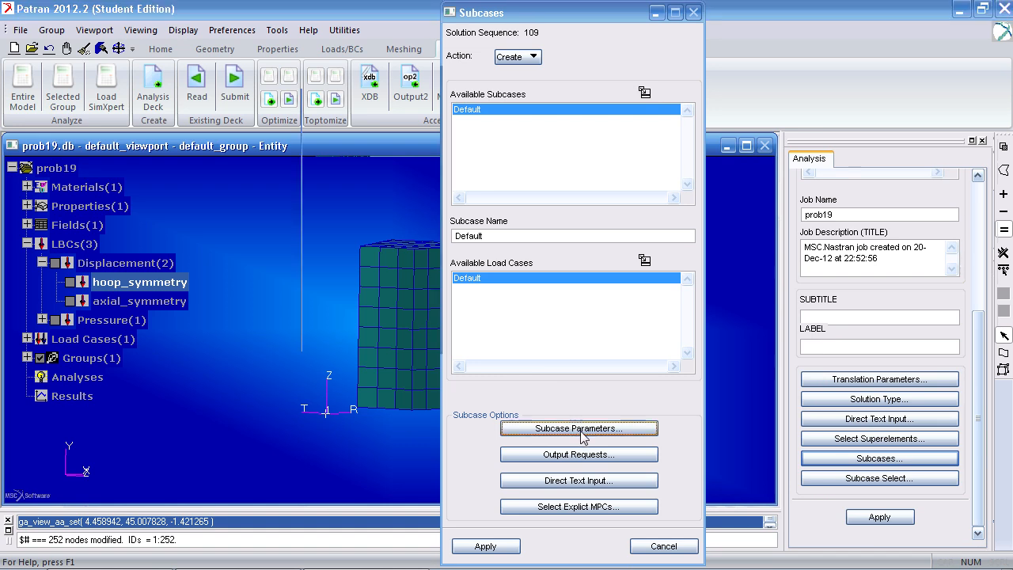
click(442, 141)
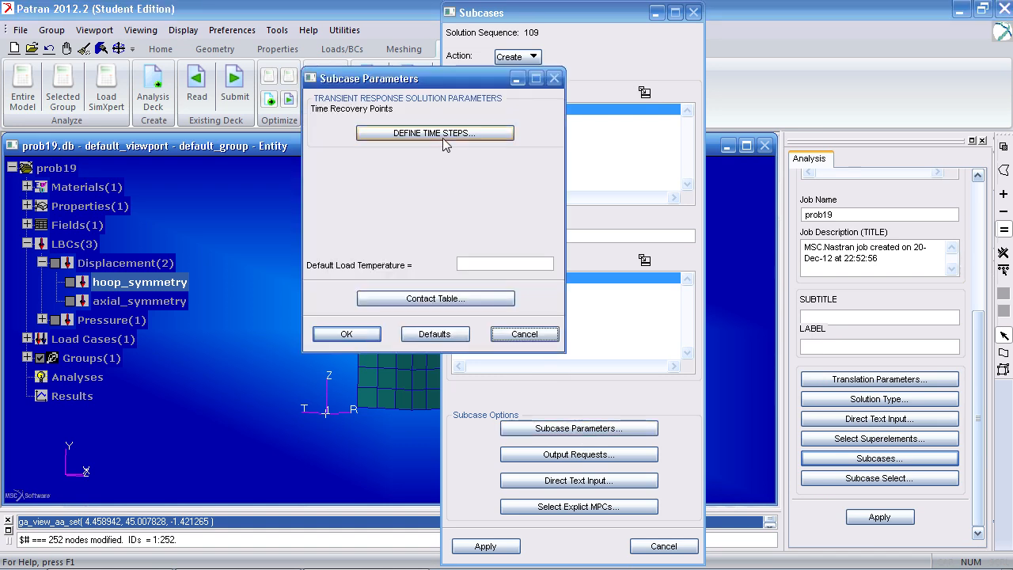
drag(739, 96, 636, 94)
text(750)
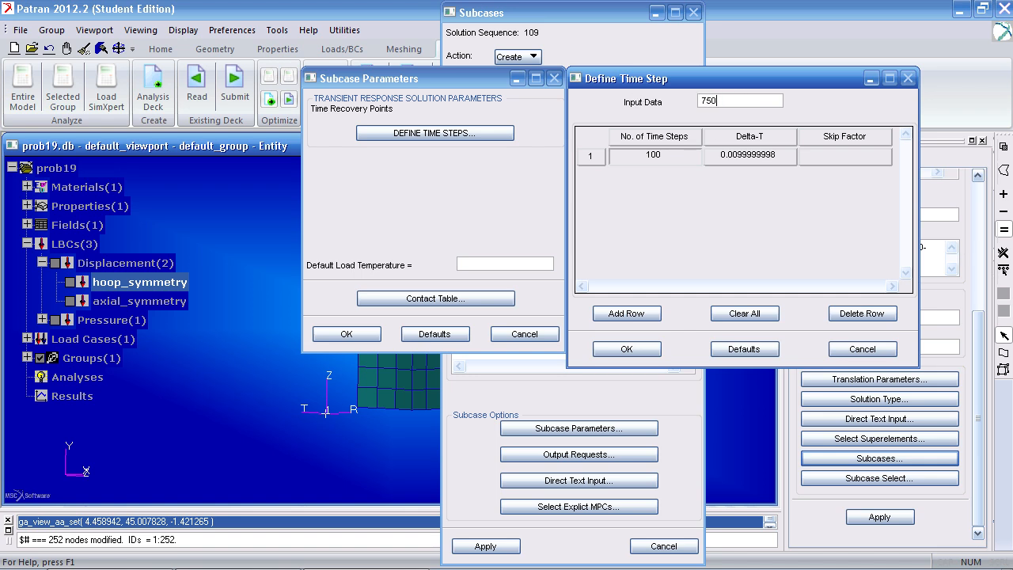
Enter 1e-6 for Delta-T, accept the time-step definition and subcase parameters, and apply the Default subcase.
click(748, 156)
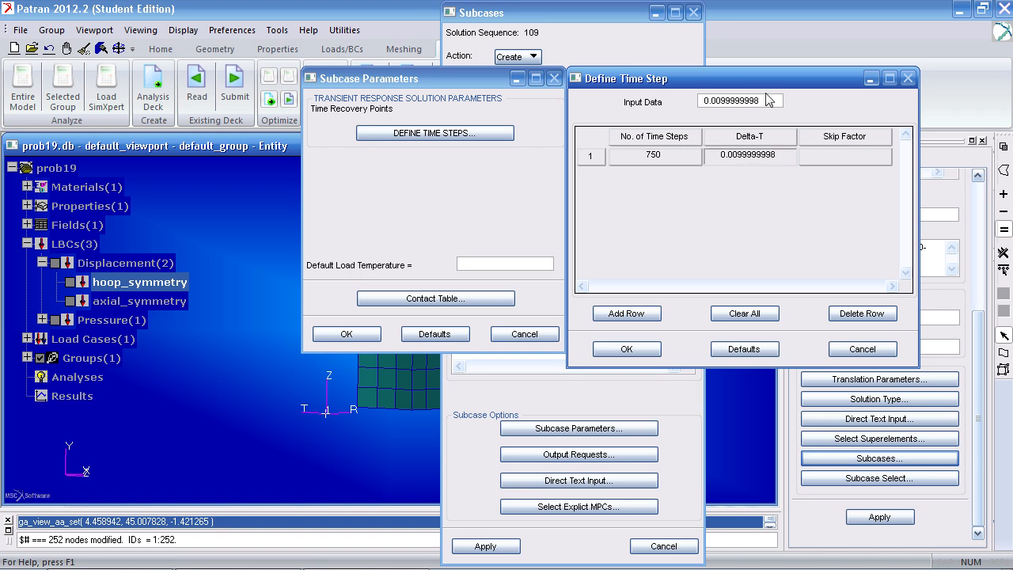
drag(776, 101, 639, 87)
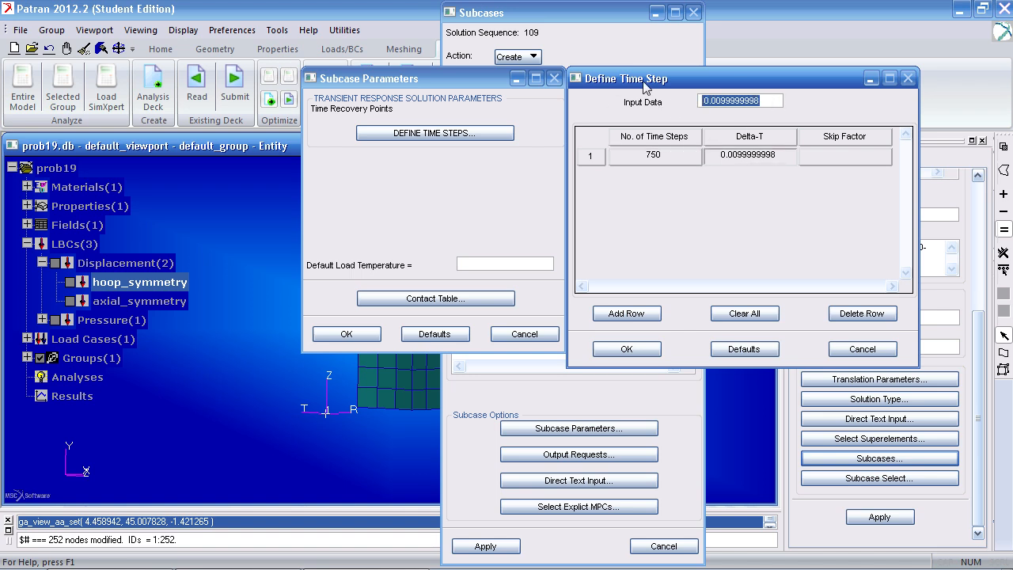
text(1e-6)
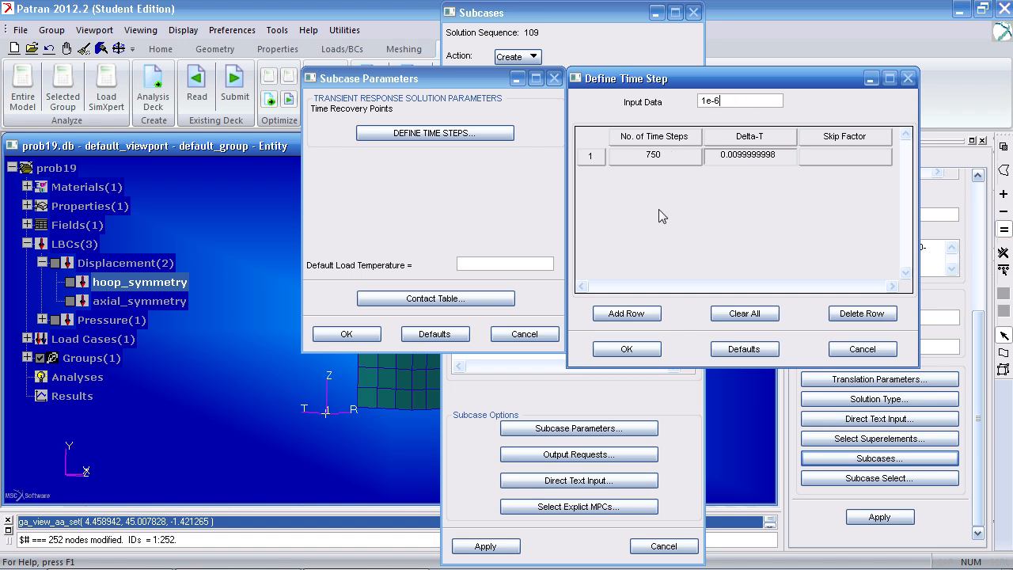
click(627, 349)
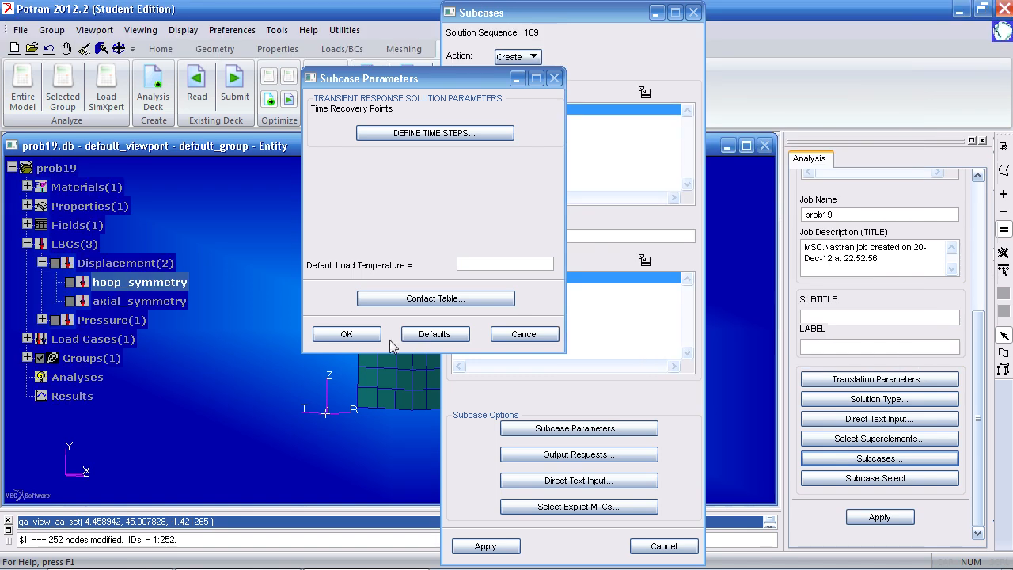
click(366, 341)
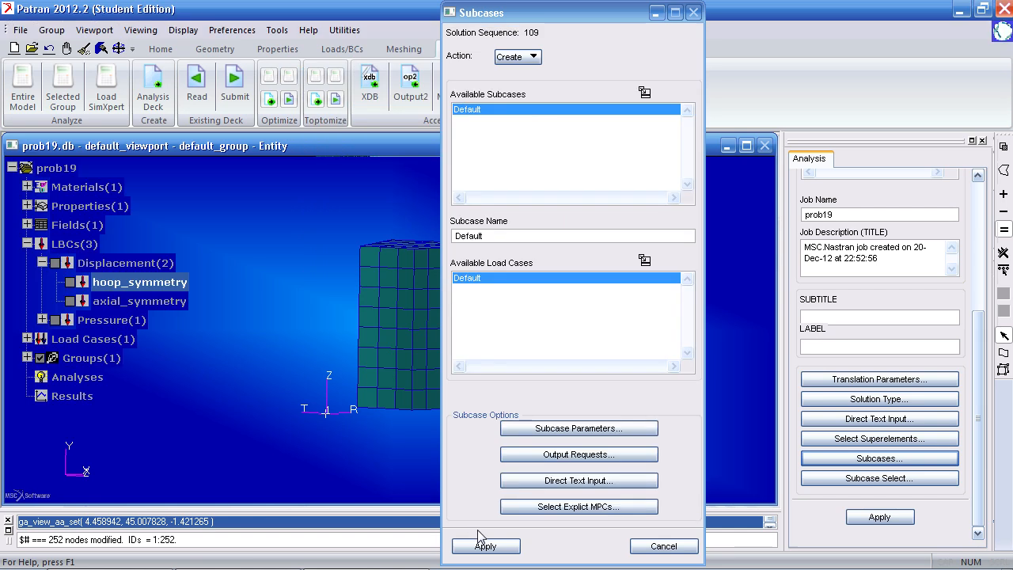
click(480, 546)
click(661, 546)
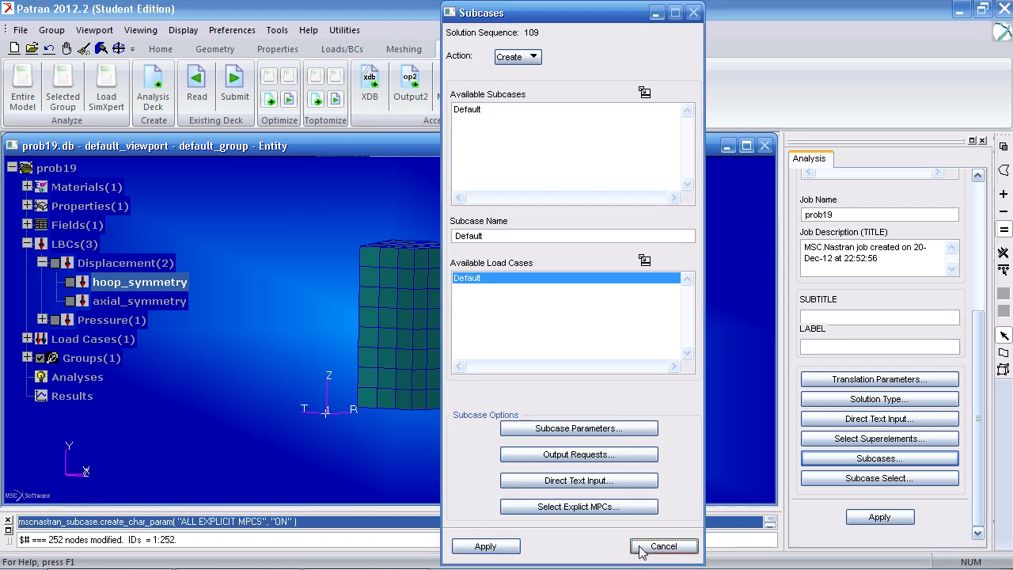
Submit the prob19 job as a full run of the entire model and hide the model tree.
click(880, 517)
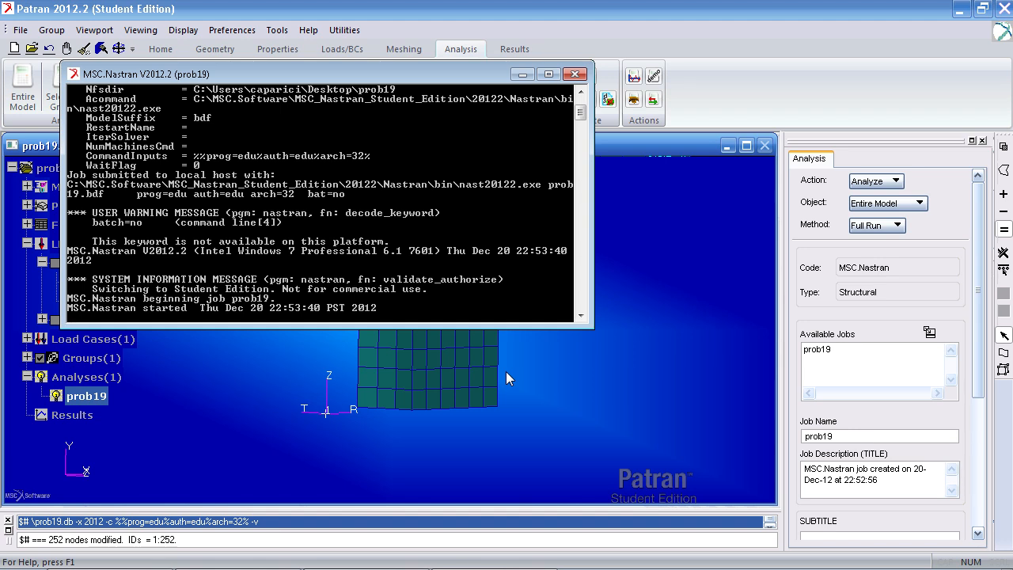
click(161, 50)
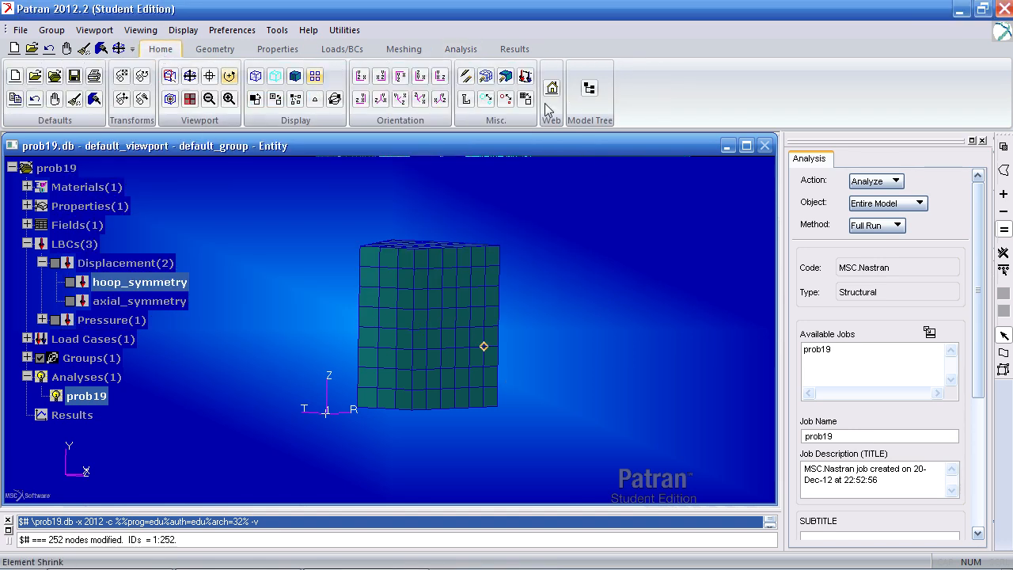
click(589, 89)
Attach the XDB result entities of the prob19 job.
click(464, 51)
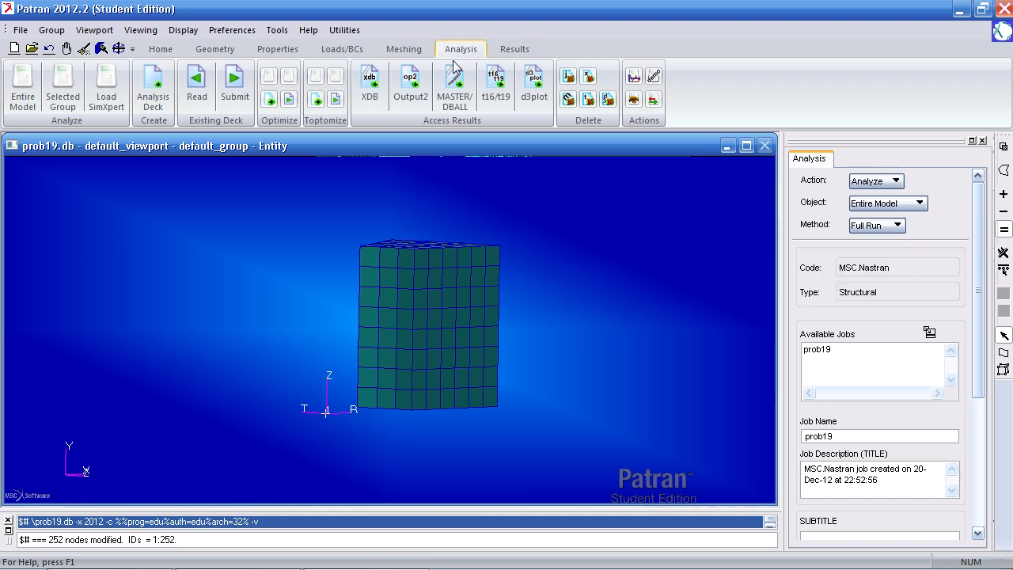
click(370, 86)
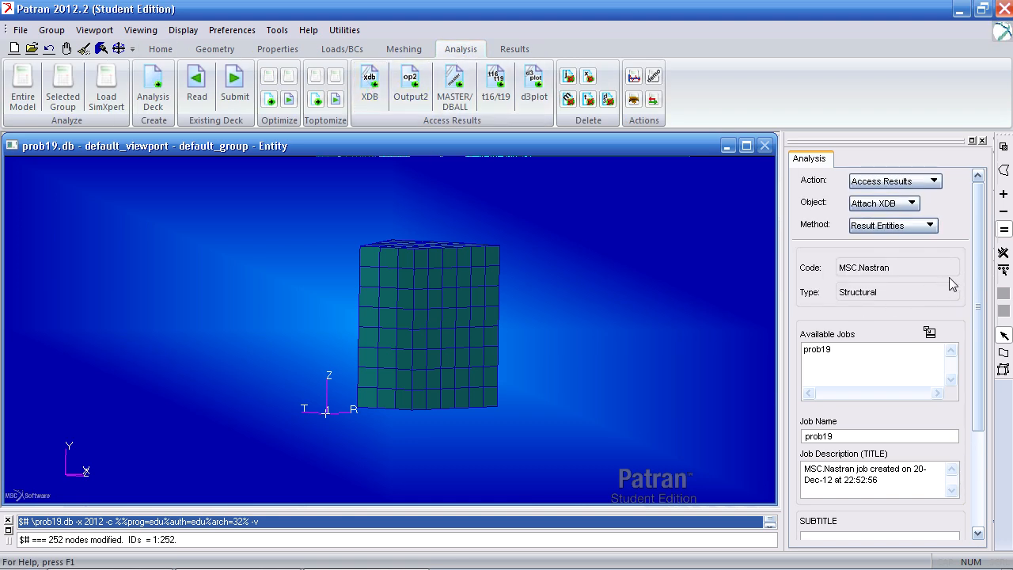
scroll(978, 356, down, 3)
click(879, 517)
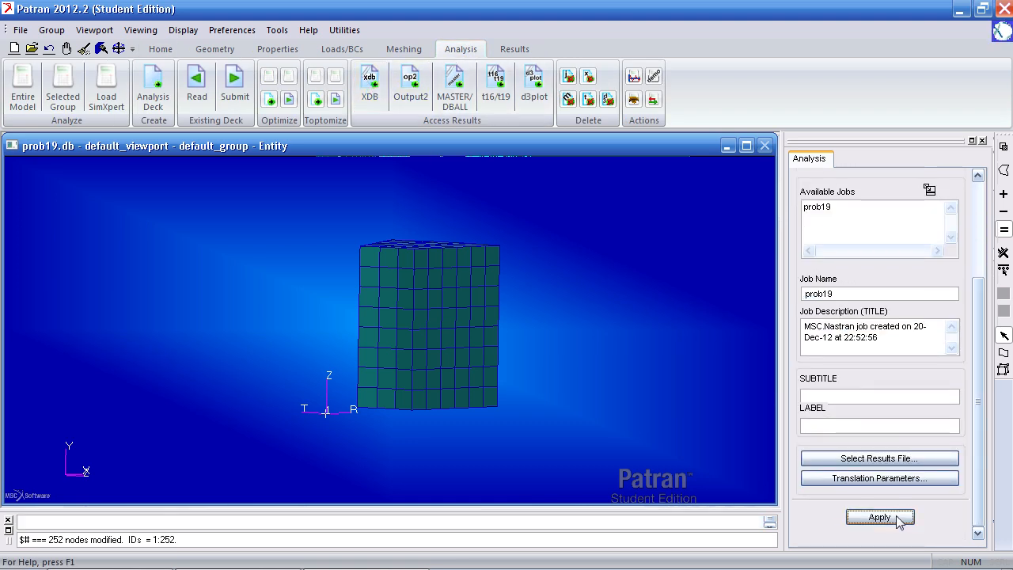
Start a Y vs X results graph and select all Default result cases from Time = 0 through Time = 7.5.
click(515, 49)
middle_drag(532, 225, 526, 250)
click(473, 92)
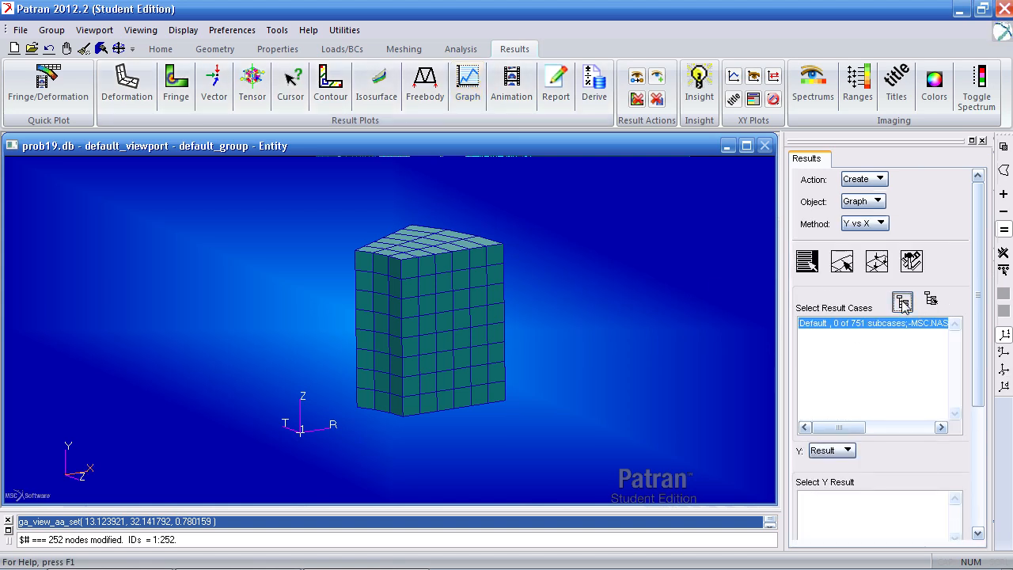
click(903, 302)
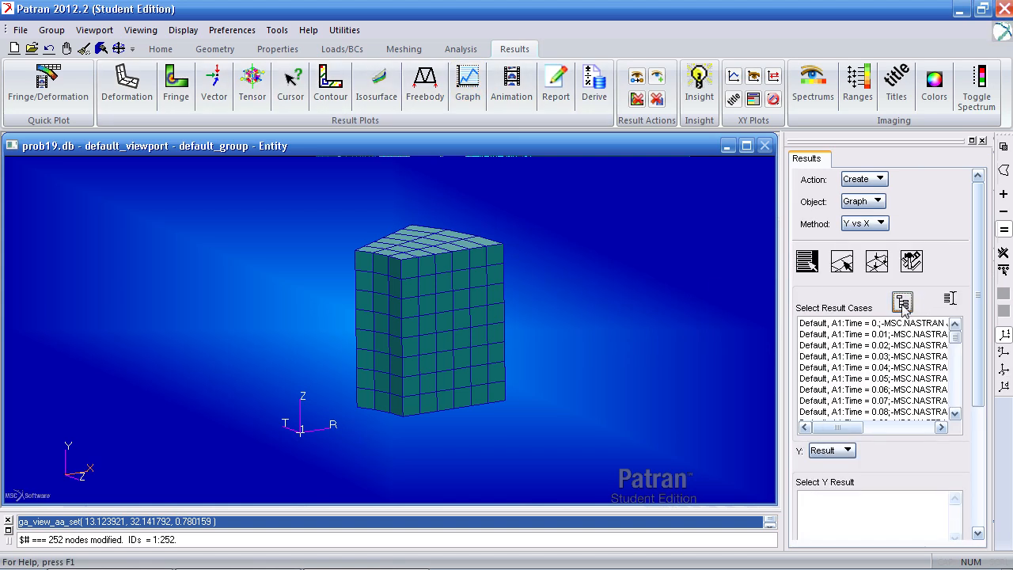
click(947, 324)
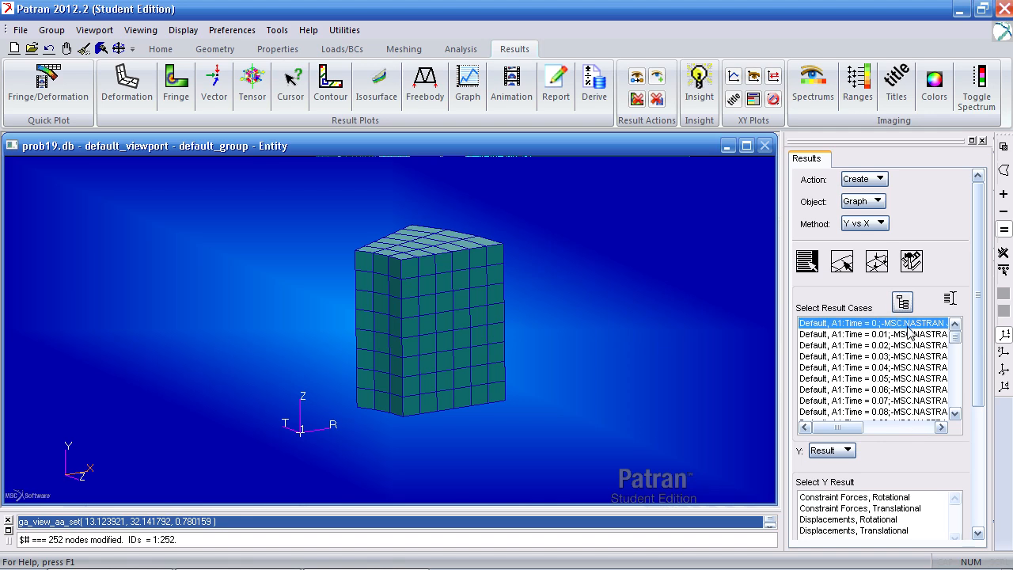
drag(956, 347, 957, 516)
shift+click(937, 413)
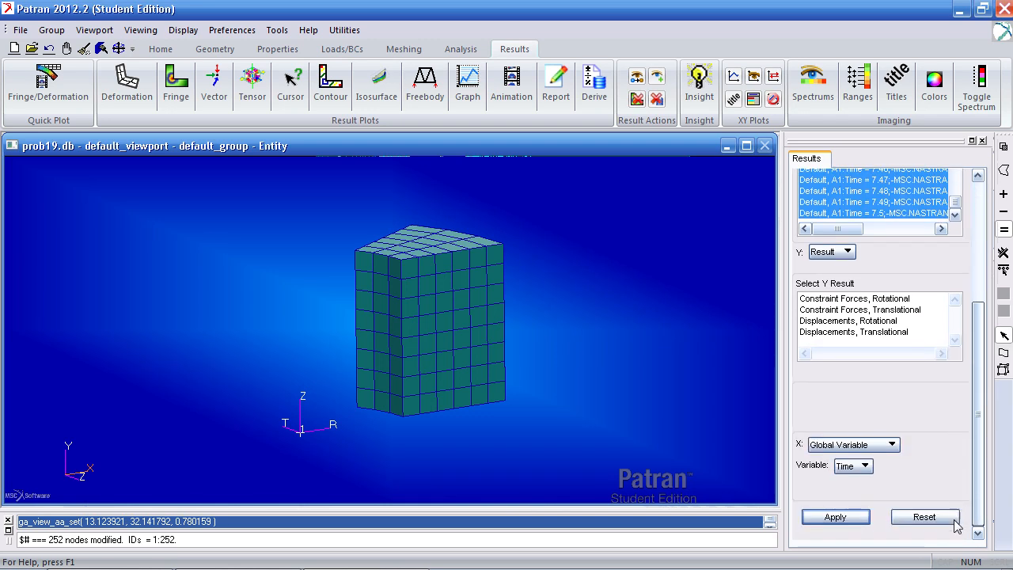
Graph the magnitude of Displacements, Translational against Time for nodes 22, 25 and 28 along the mesh row through the cylinder wall.
click(887, 332)
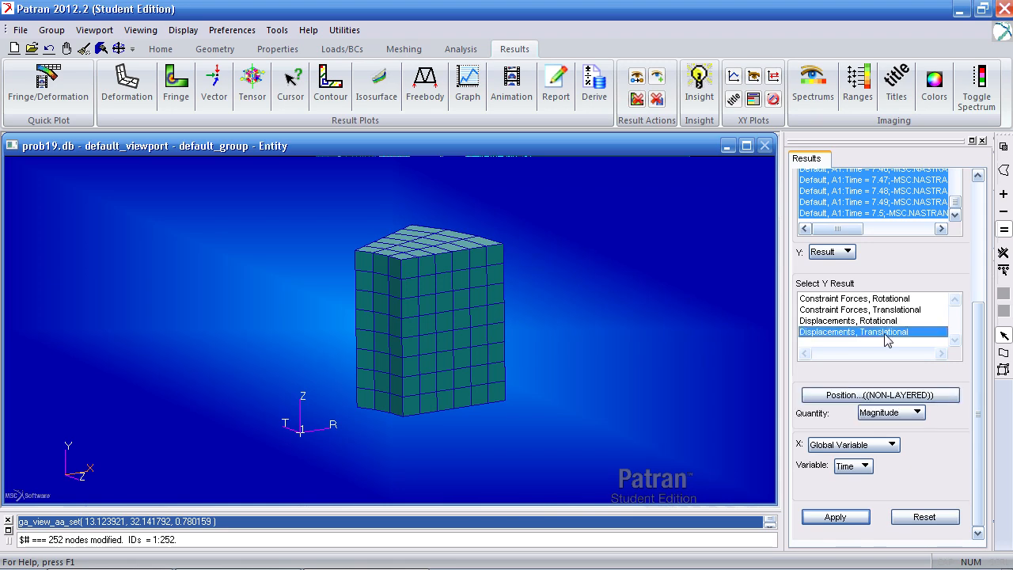
drag(979, 393, 954, 278)
click(842, 253)
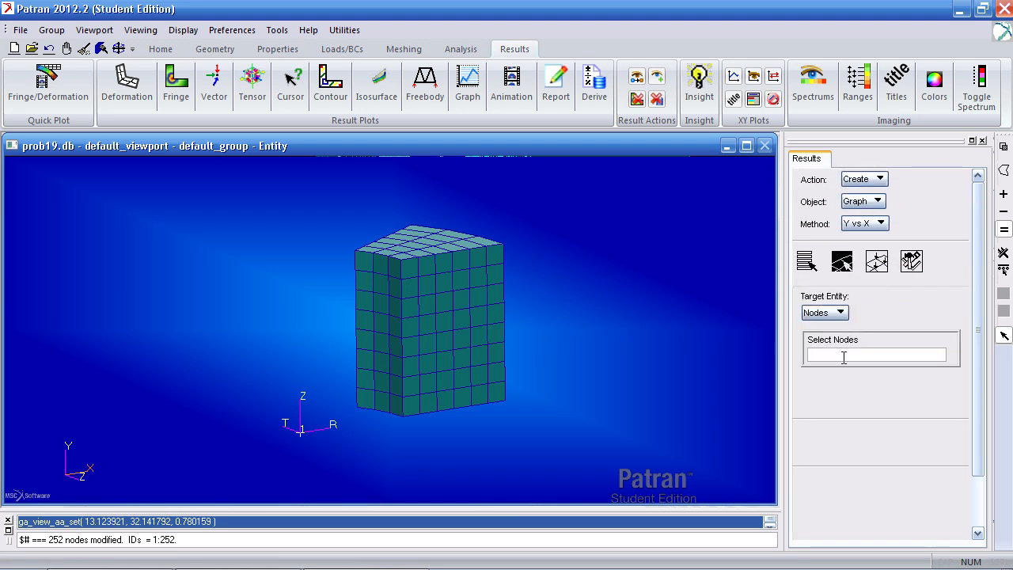
scroll(647, 353, up, 5)
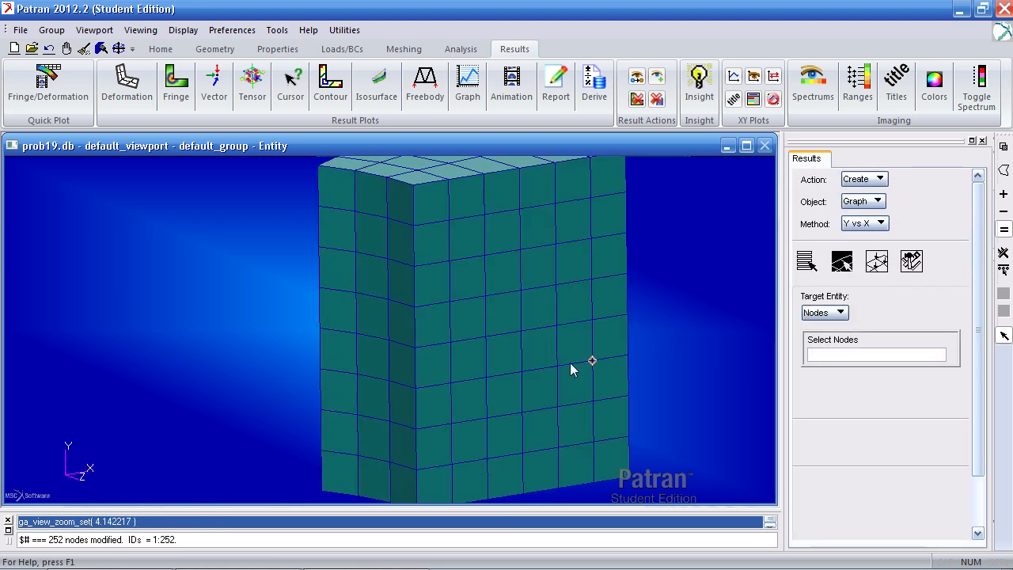
click(416, 389)
click(807, 261)
scroll(975, 324, down, 1)
scroll(975, 325, down, 5)
click(836, 517)
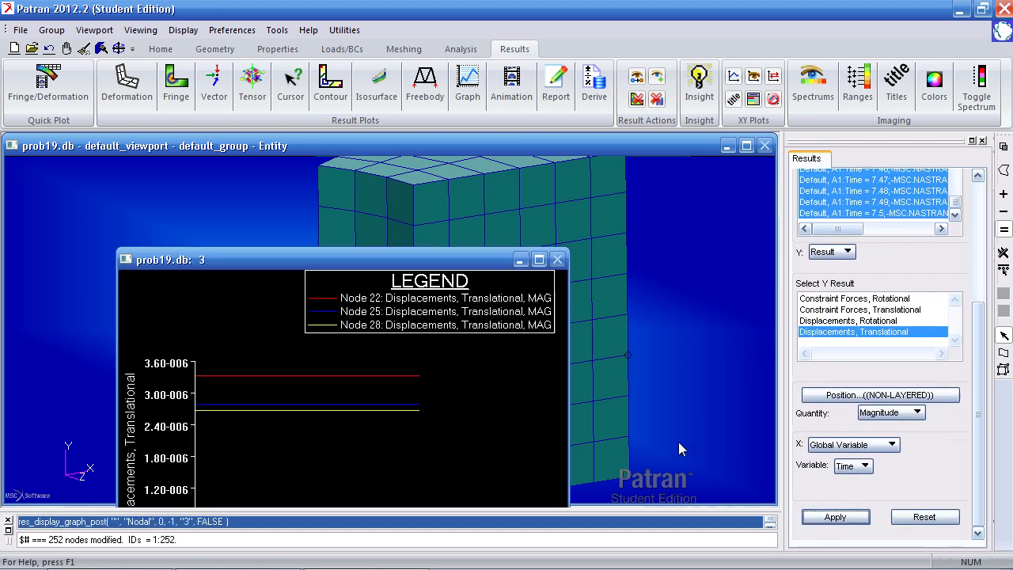
Replot the translational displacement graph using the X Component quantity, and bring the model viewport back to the front.
drag(426, 261, 571, 168)
click(902, 412)
click(908, 432)
click(837, 516)
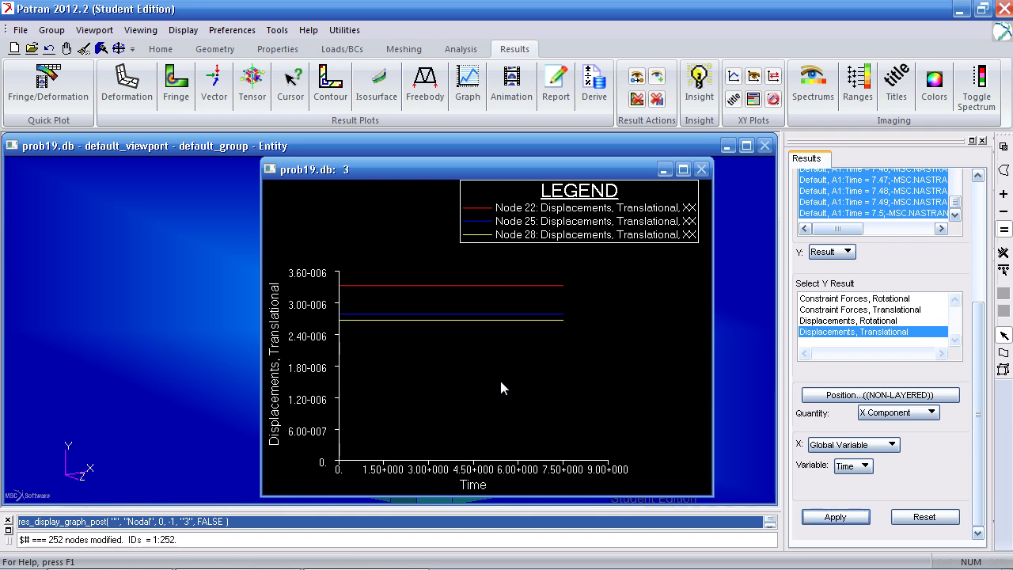
scroll(960, 284, up, 5)
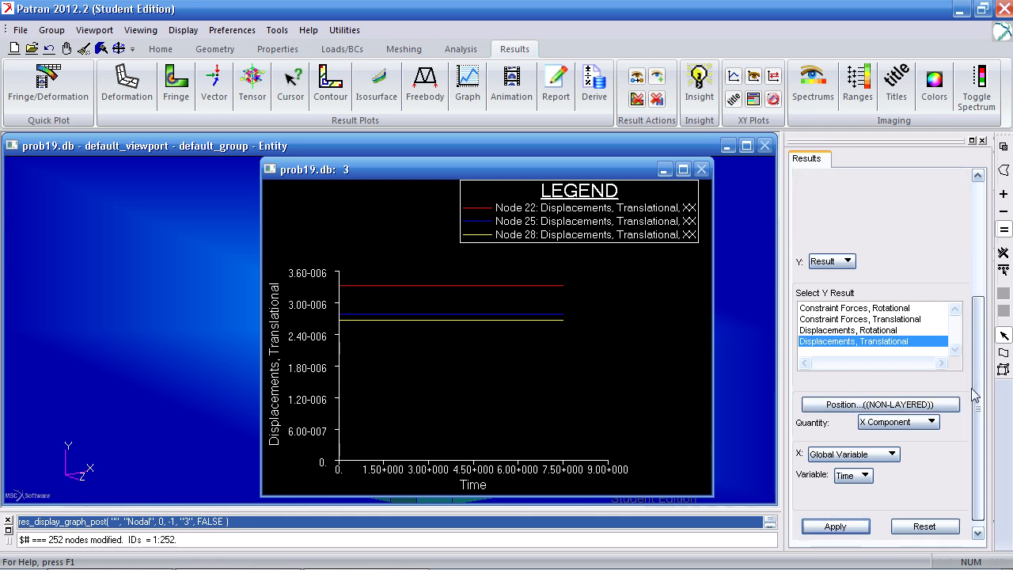
scroll(960, 283, down, 5)
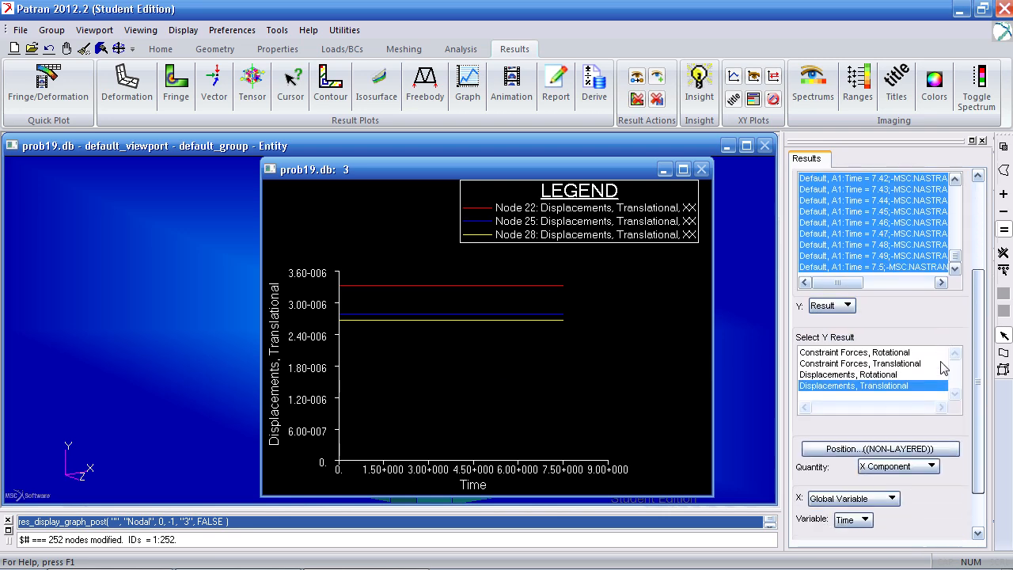
click(742, 336)
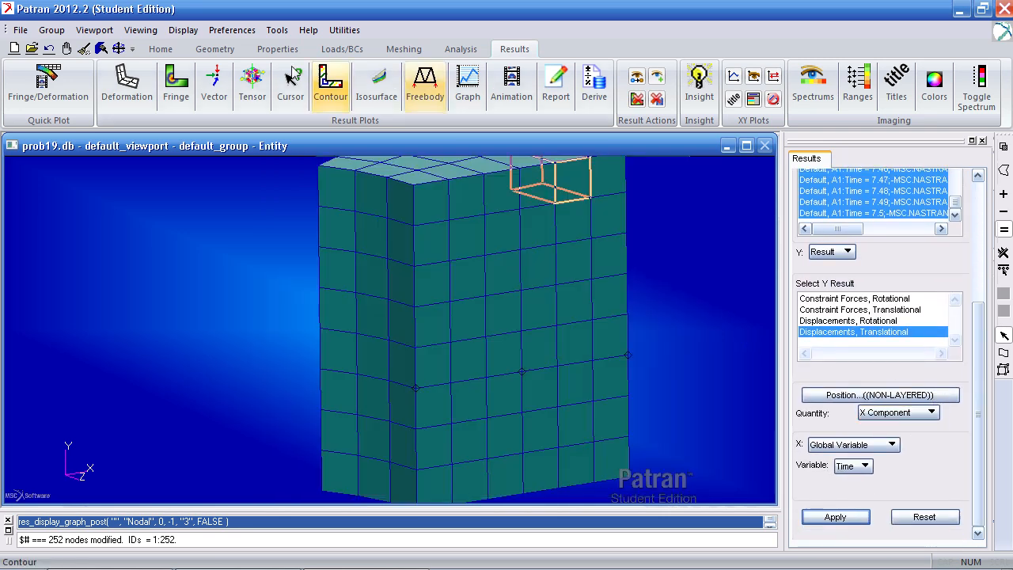
Show the model tree and review the input data of the pressure load, including its time-dependent field.
click(162, 49)
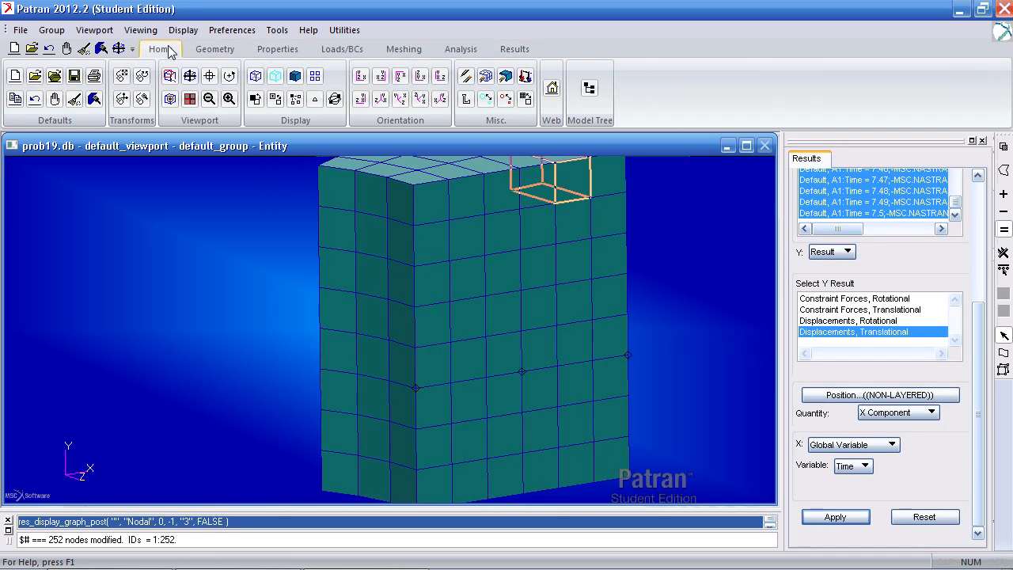
click(589, 88)
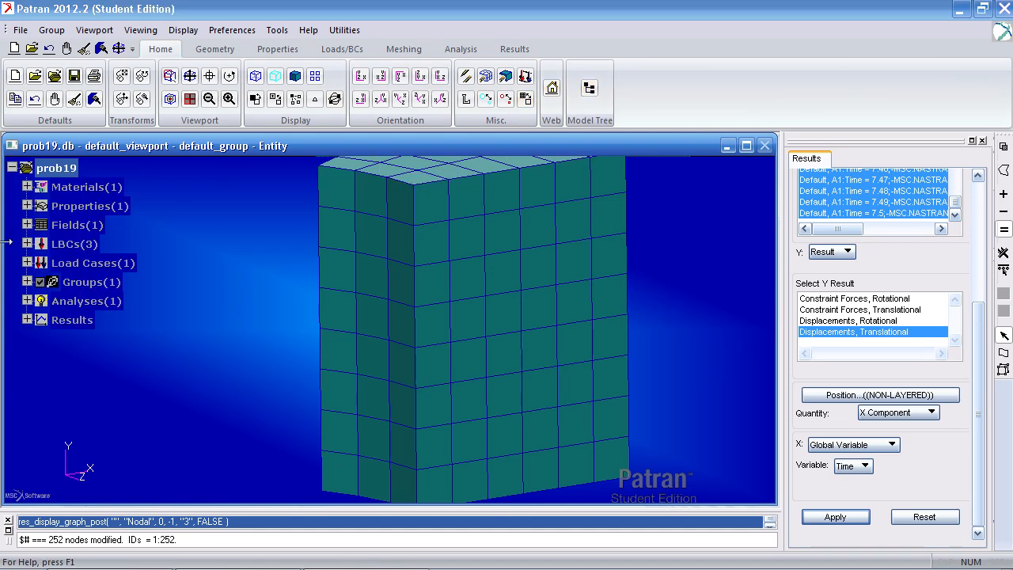
click(27, 244)
click(42, 282)
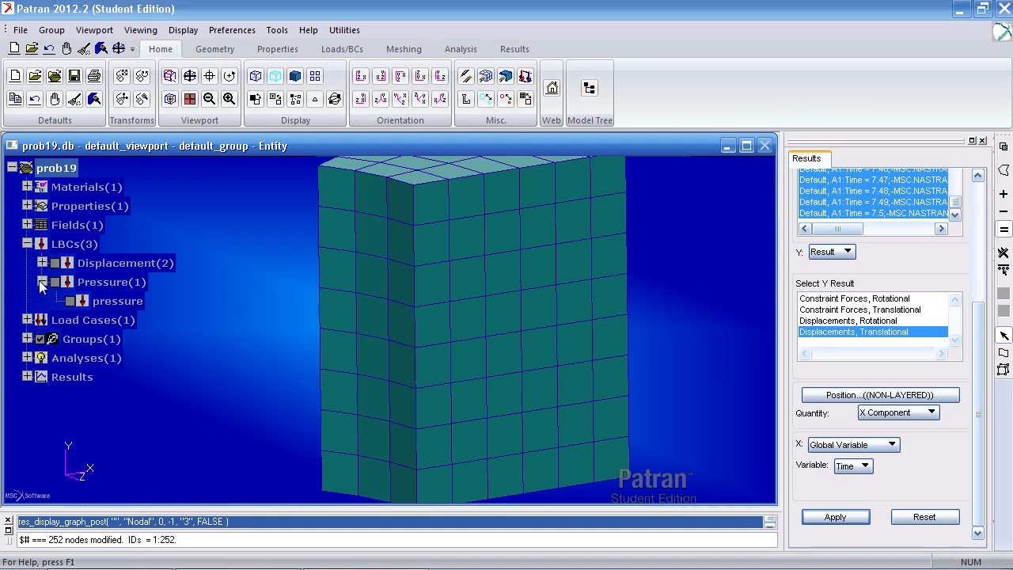
right_click(111, 303)
click(139, 331)
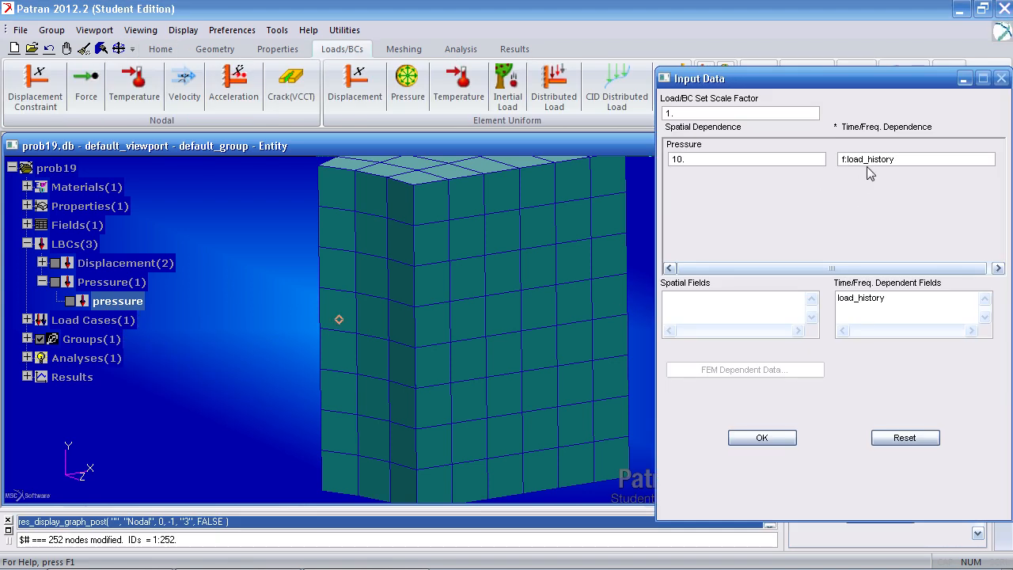
drag(898, 158, 817, 163)
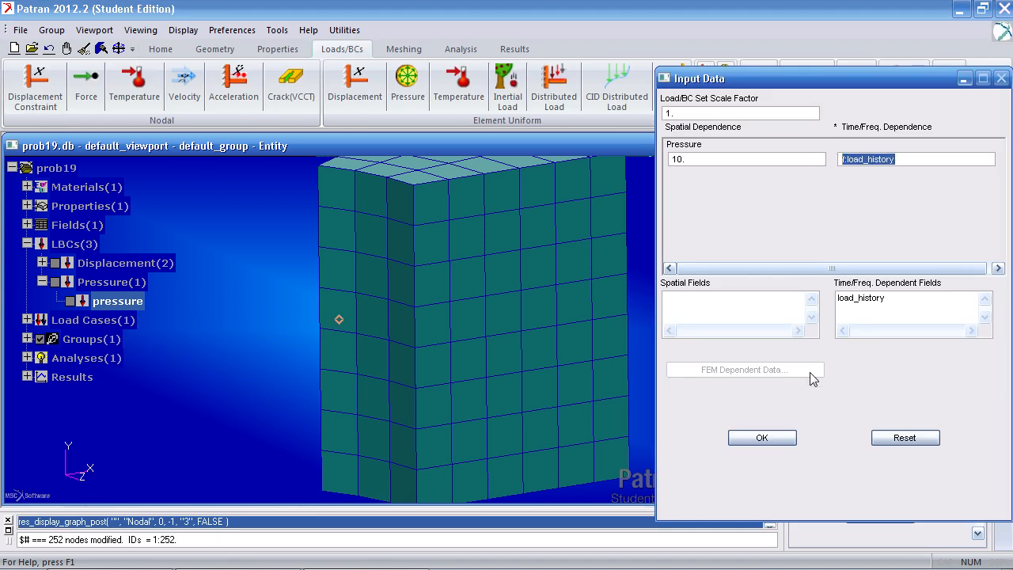
click(795, 439)
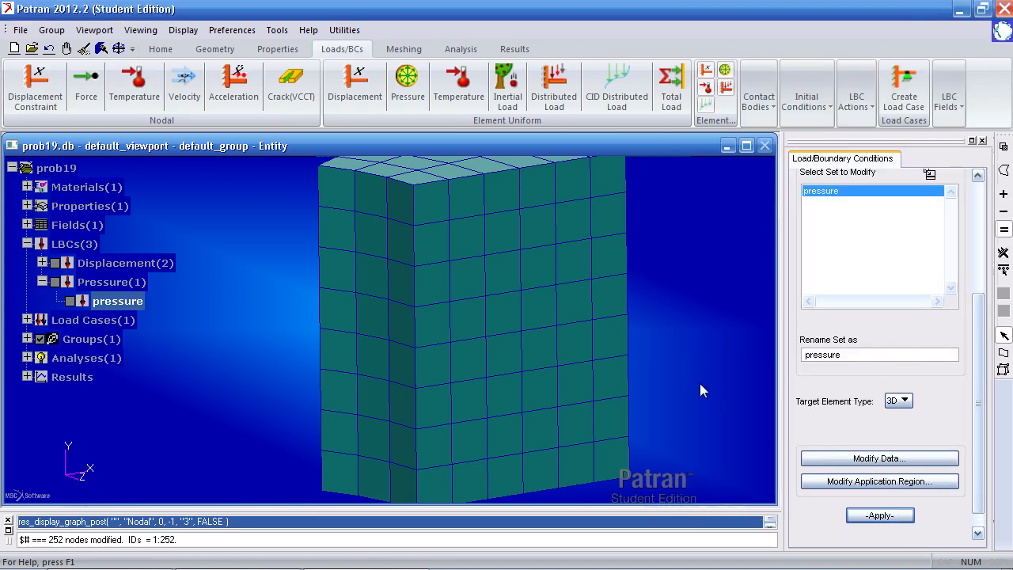
Review the loads and boundary conditions assigned to the Default load case.
click(27, 319)
click(71, 339)
right_click(69, 343)
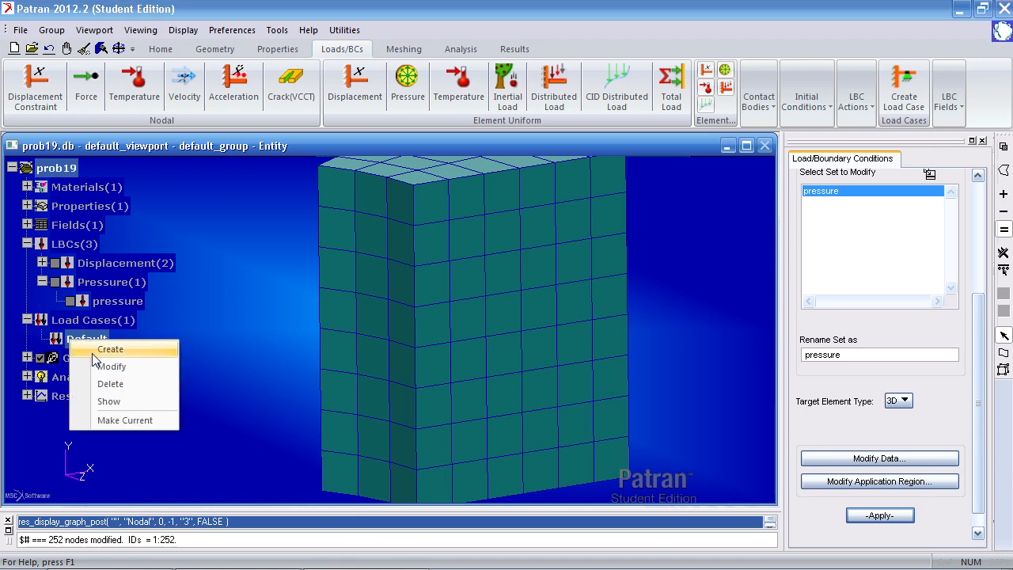
click(99, 366)
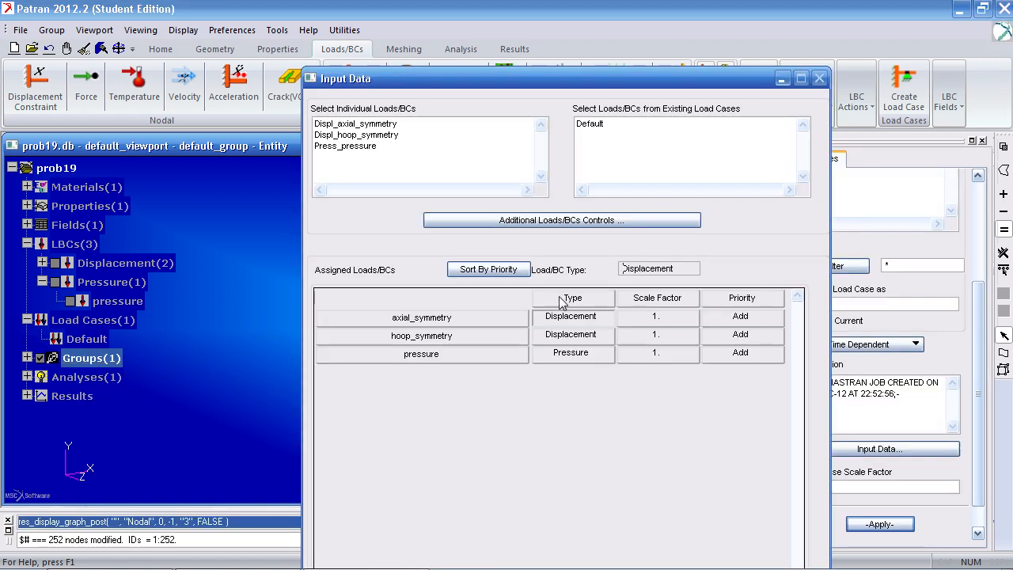
drag(609, 85, 552, 7)
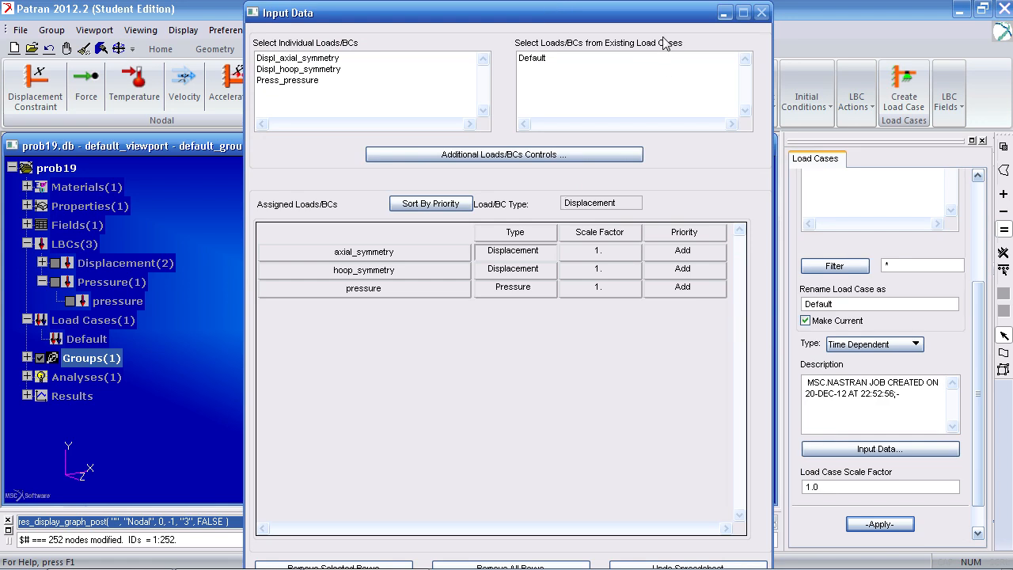
click(725, 14)
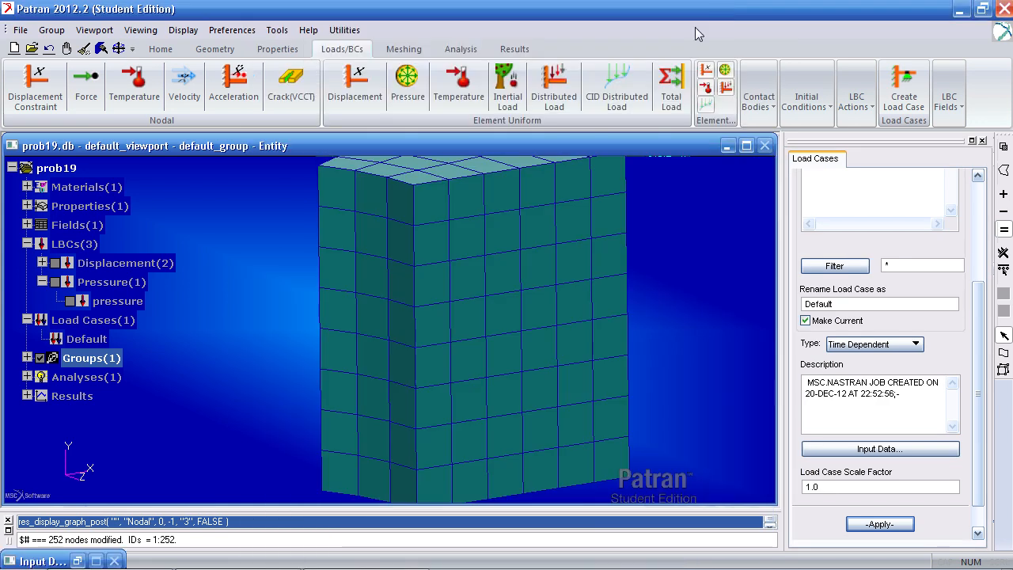
Review the time and value table data of the load_history non-spatial field.
click(27, 225)
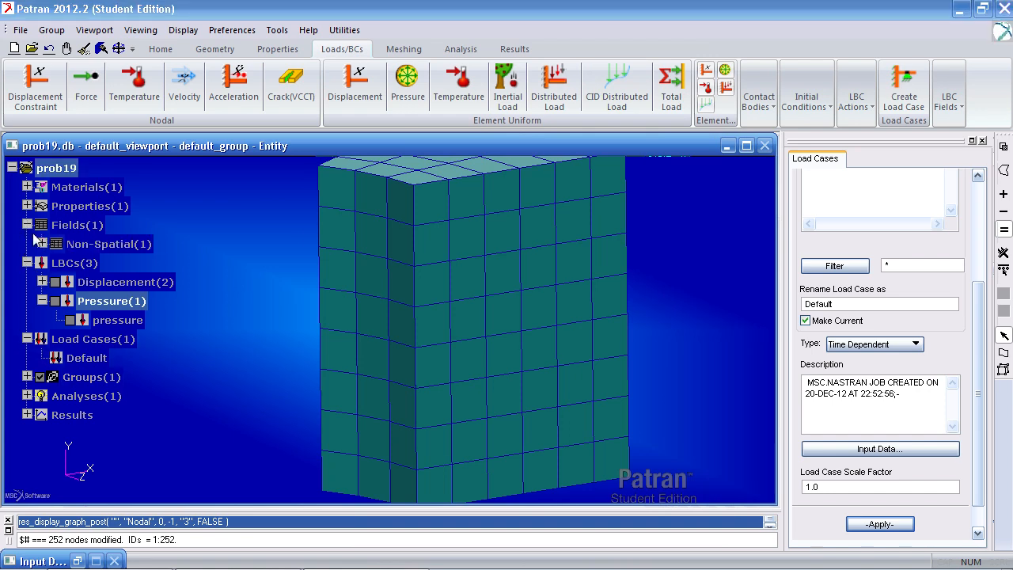
click(42, 244)
right_click(111, 263)
click(131, 289)
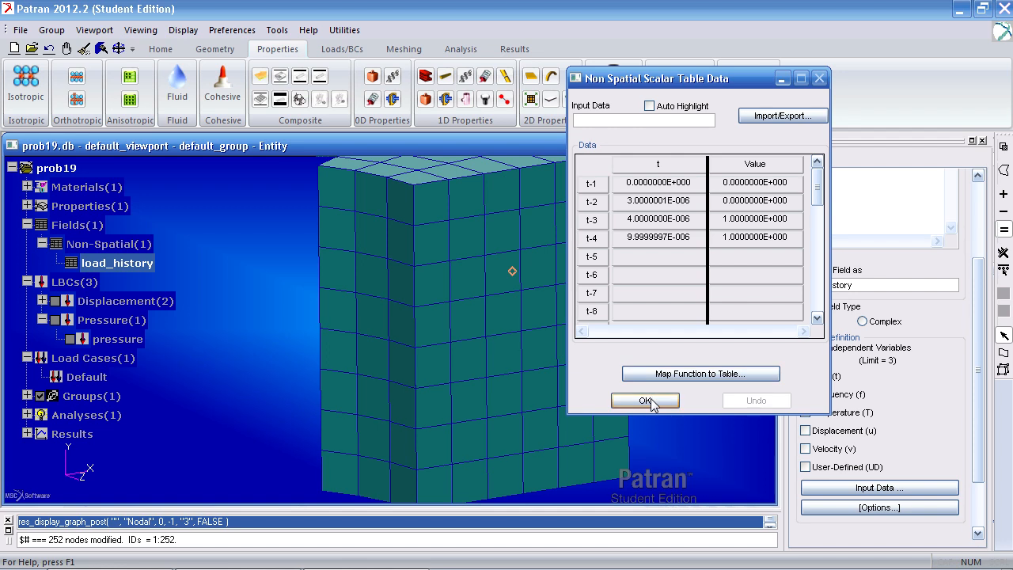
click(646, 401)
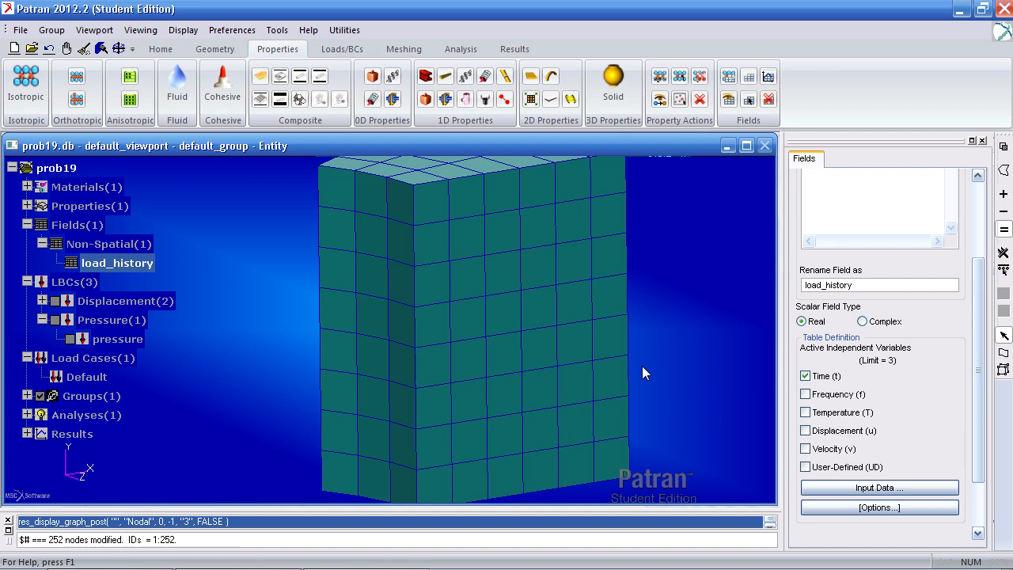
Display the pressure load markers on the model without the displacement markers and inspect the loaded faces.
click(57, 324)
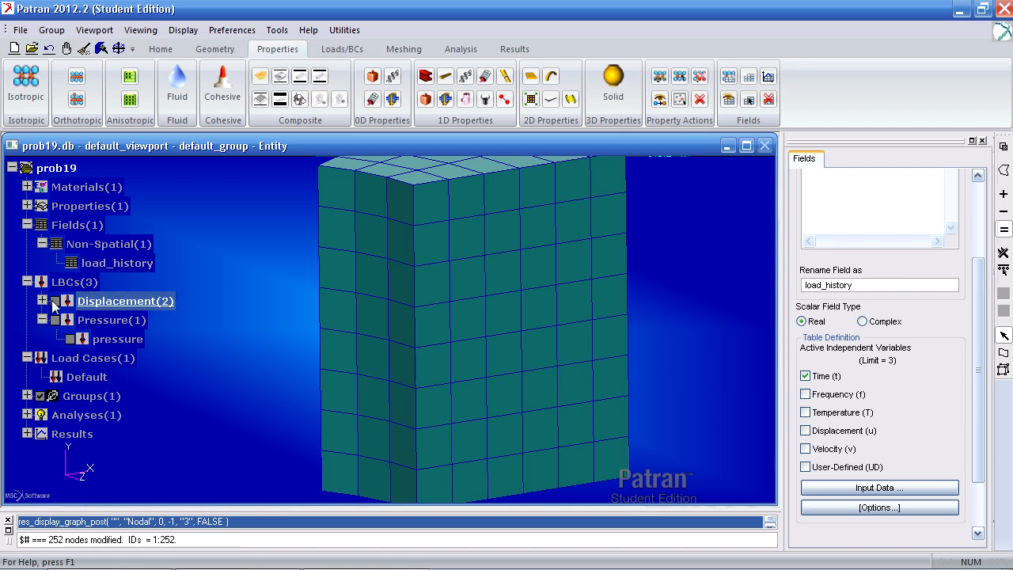
click(53, 302)
click(73, 340)
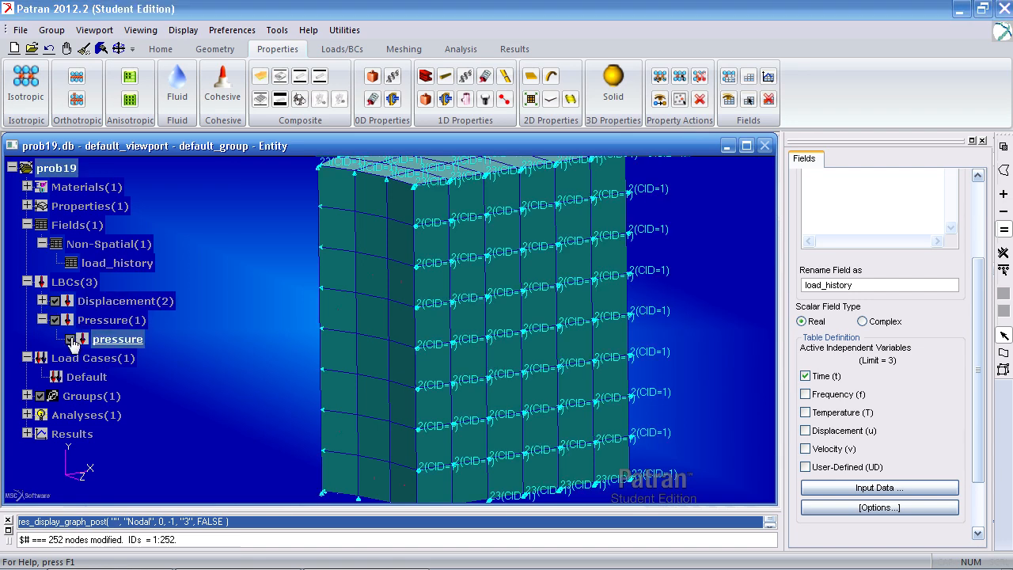
click(71, 340)
middle_drag(252, 321, 249, 347)
click(125, 301)
click(54, 301)
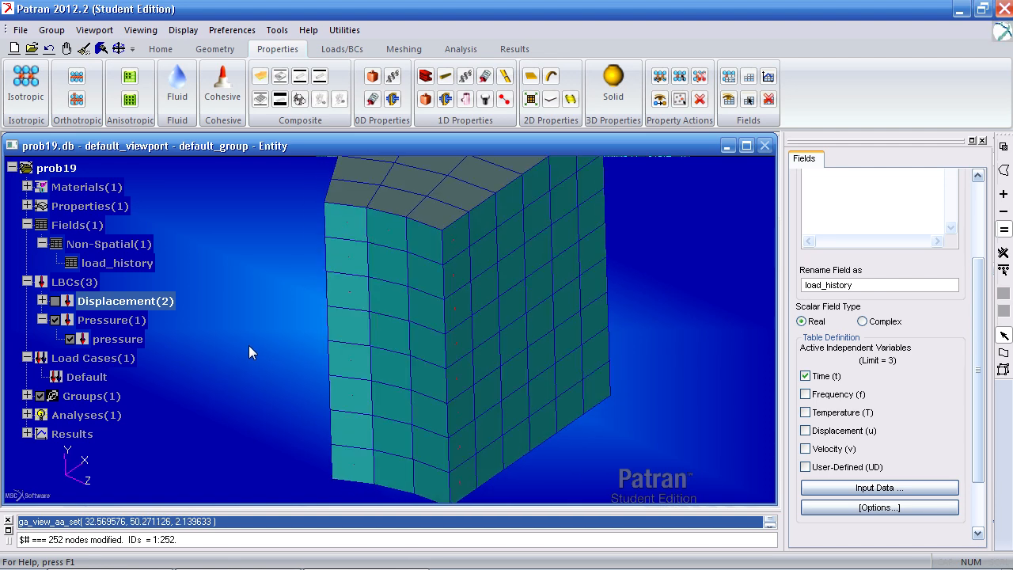
Recheck the Y vs X graph's result cases, Y result, quantity and X variable settings.
click(514, 50)
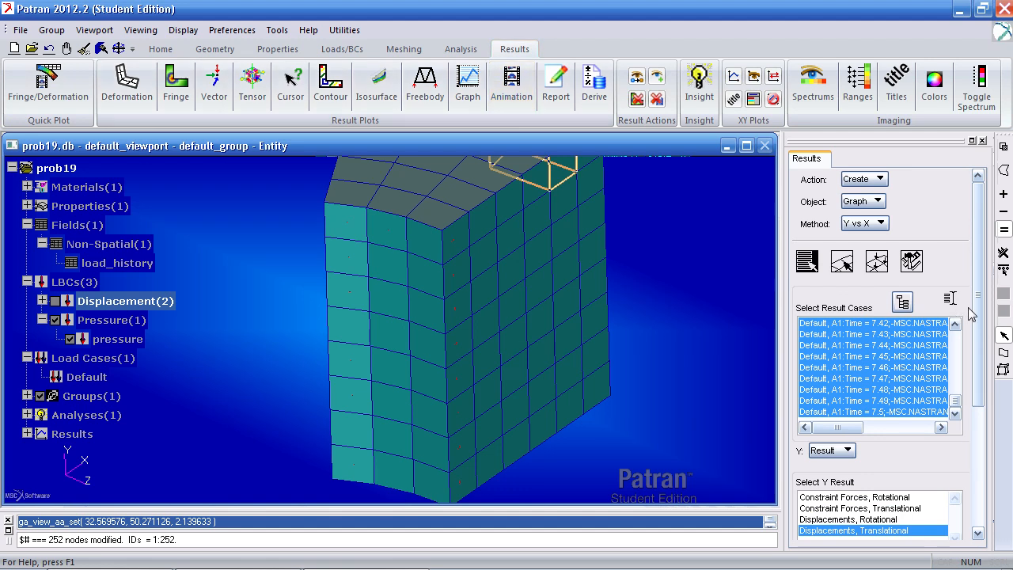
scroll(961, 388, down, 4)
scroll(954, 405, down, 2)
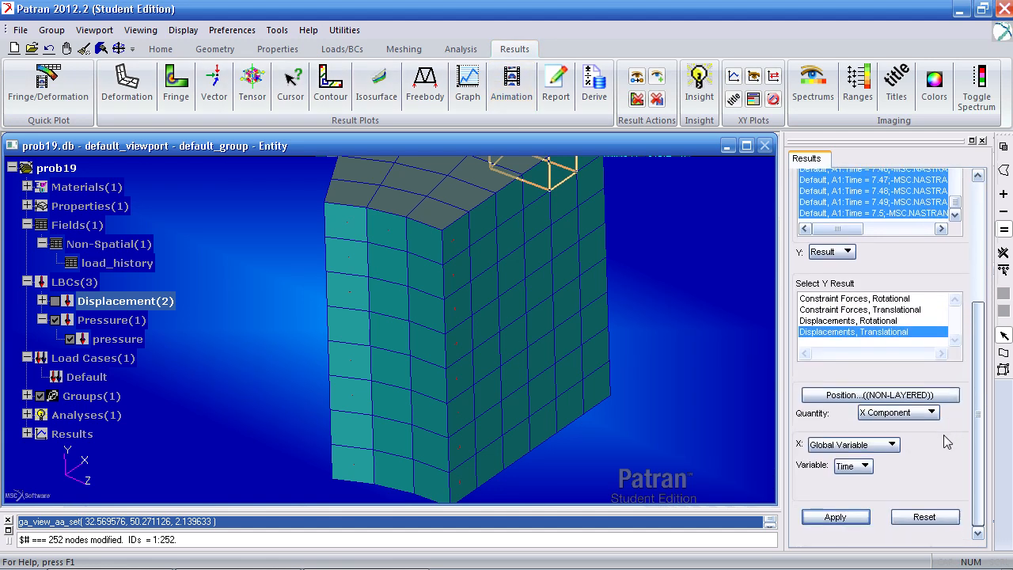
scroll(944, 430, up, 5)
scroll(938, 332, up, 1)
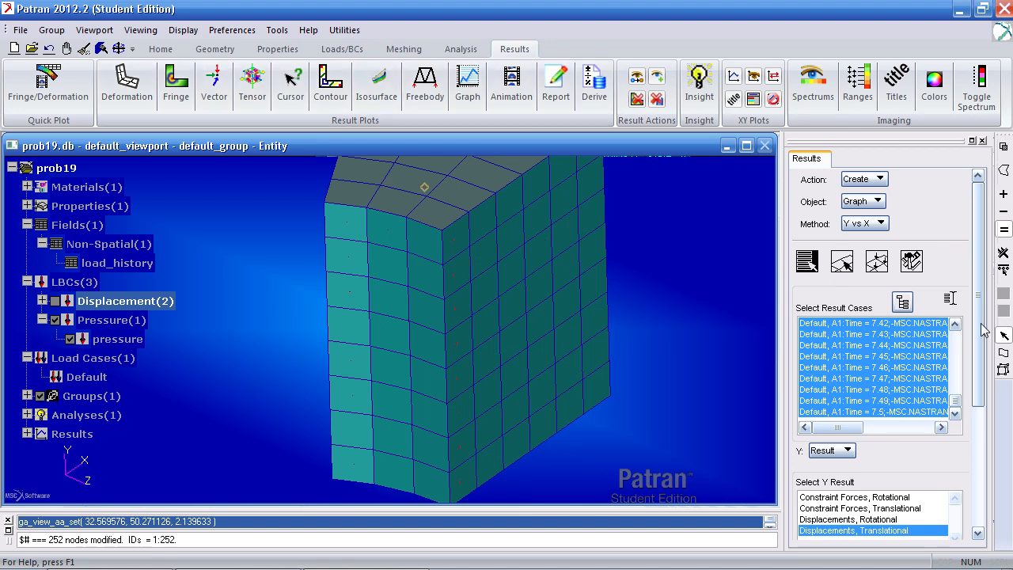
drag(980, 330, 952, 323)
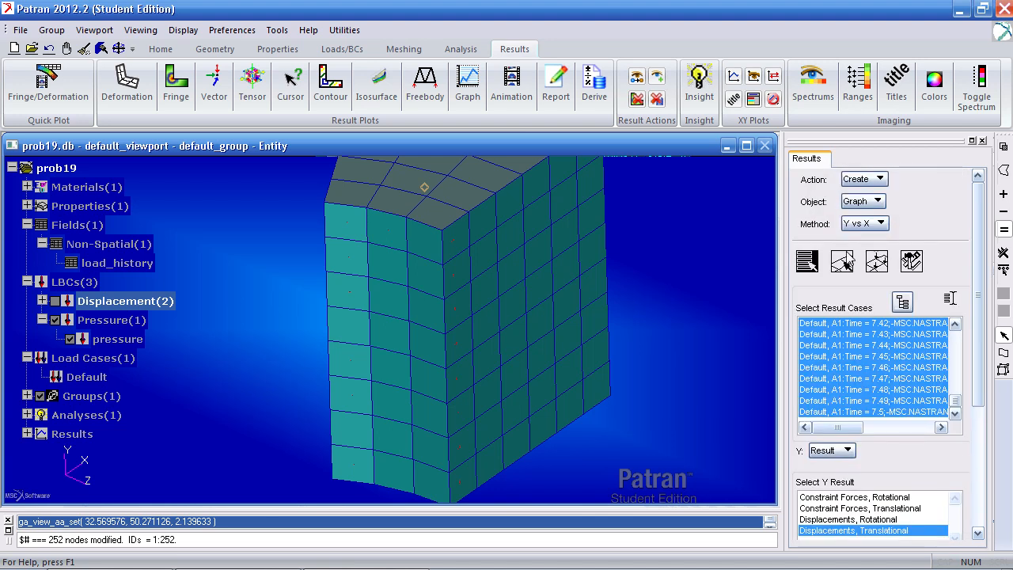
Return to the entire-model analysis setup and check that the solution type is Transient Response with Direct formulation.
click(461, 50)
click(22, 84)
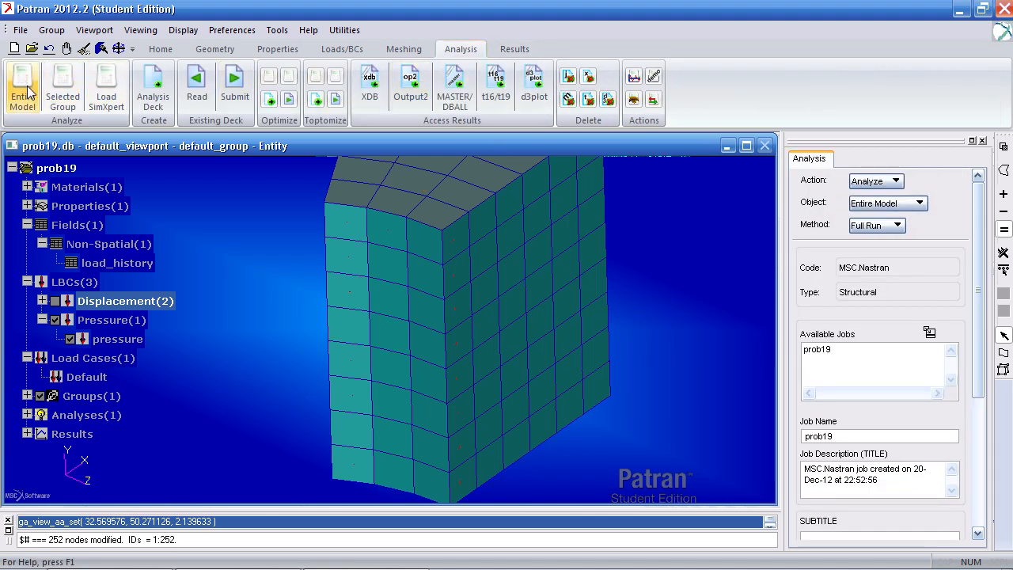
scroll(942, 443, down, 5)
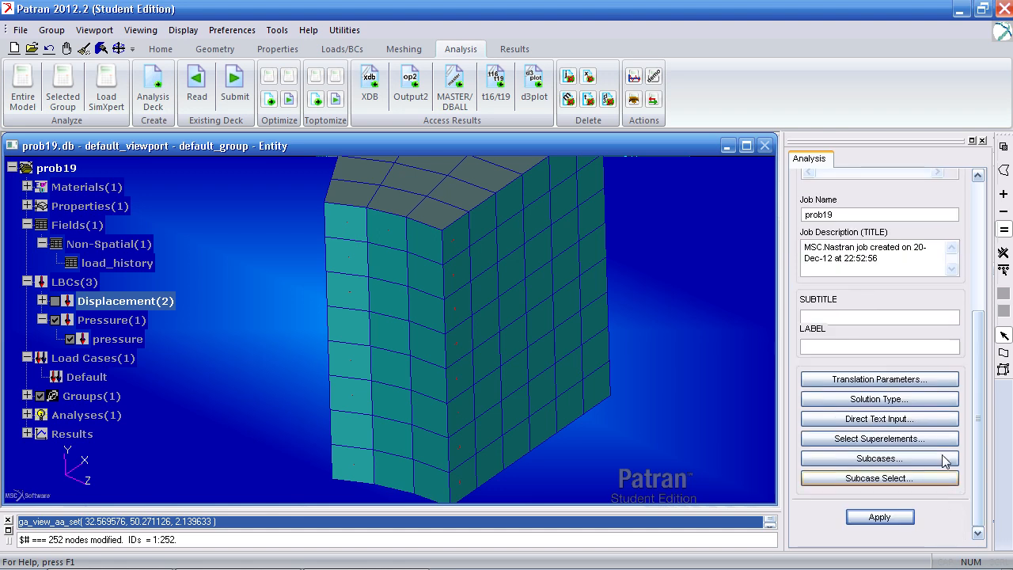
click(921, 401)
click(821, 288)
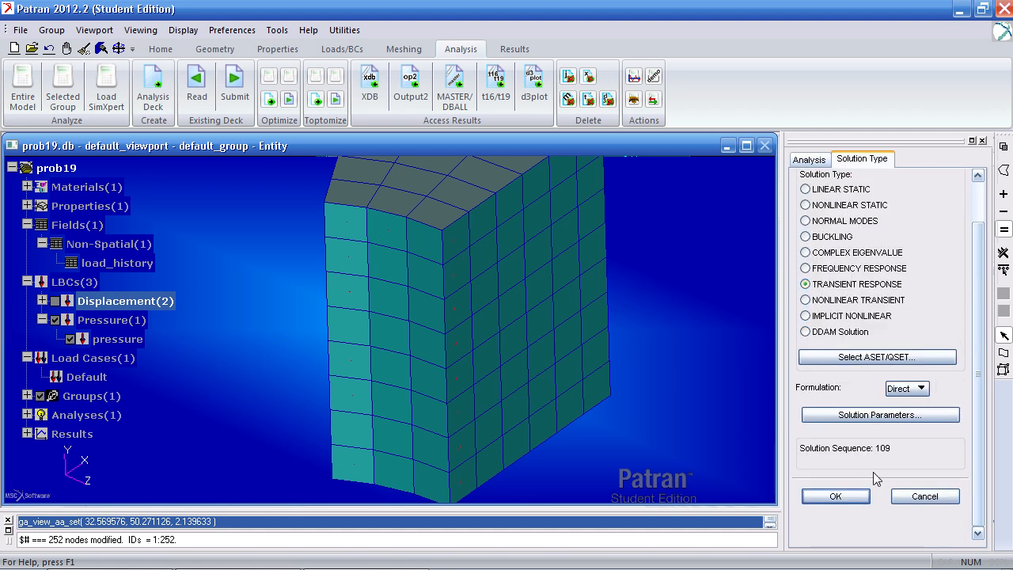
click(837, 496)
Set Delta-T to 1e-6 in the Default subcase's time step definition and save it over the existing subcase.
click(923, 459)
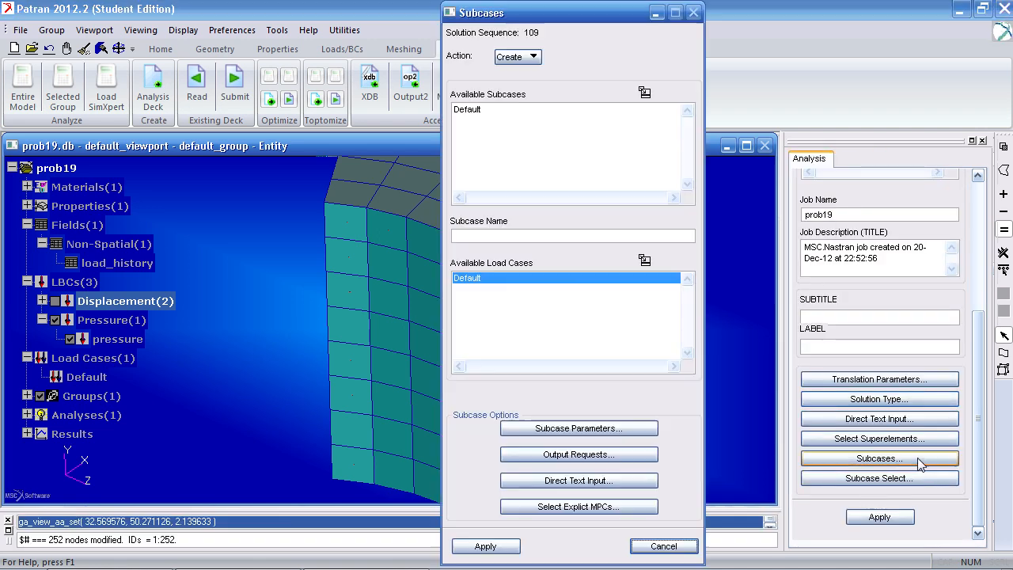
click(491, 111)
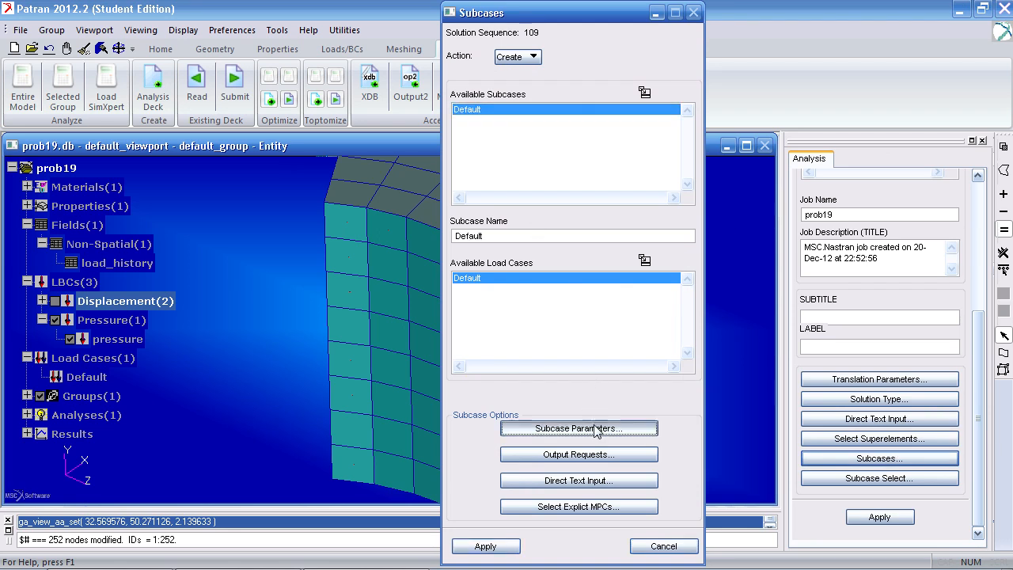
click(597, 427)
click(435, 133)
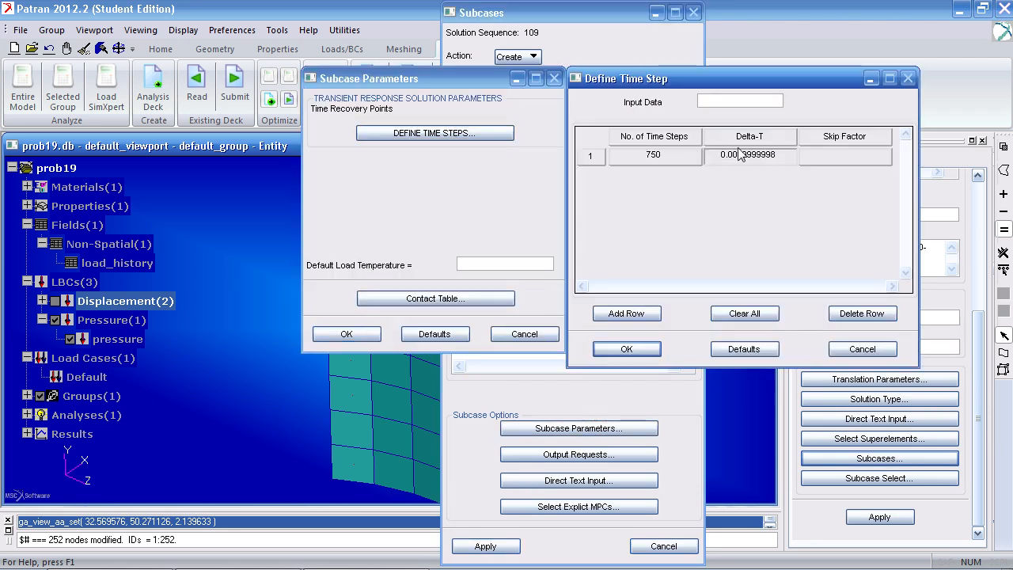
click(754, 156)
drag(762, 100, 670, 98)
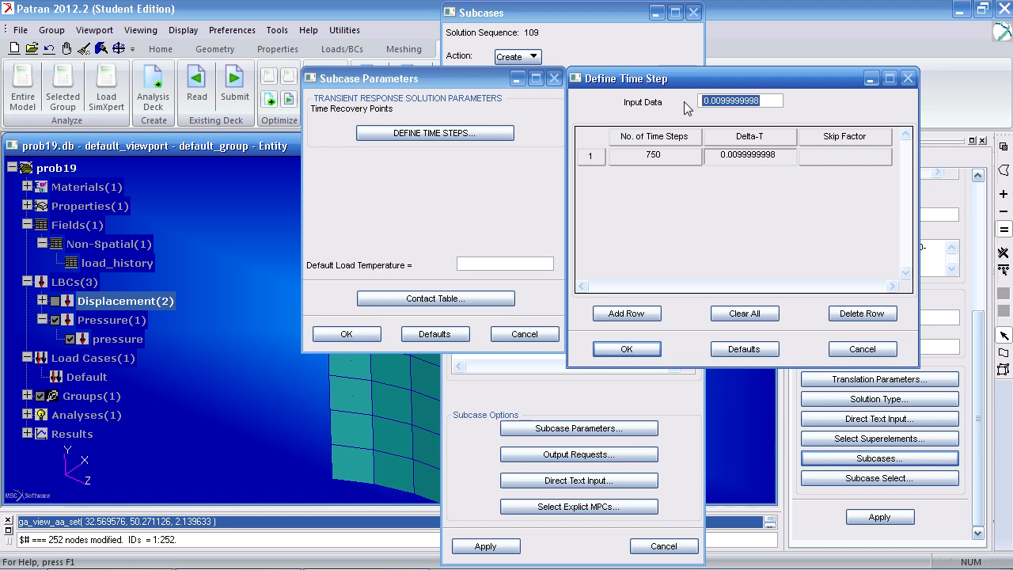
text(1e-6)
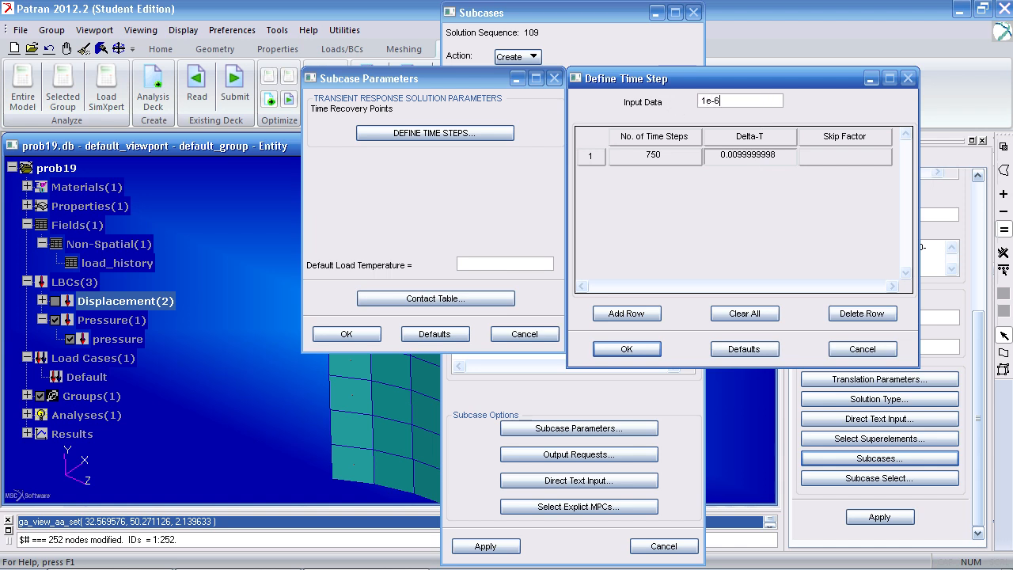
click(642, 349)
click(369, 335)
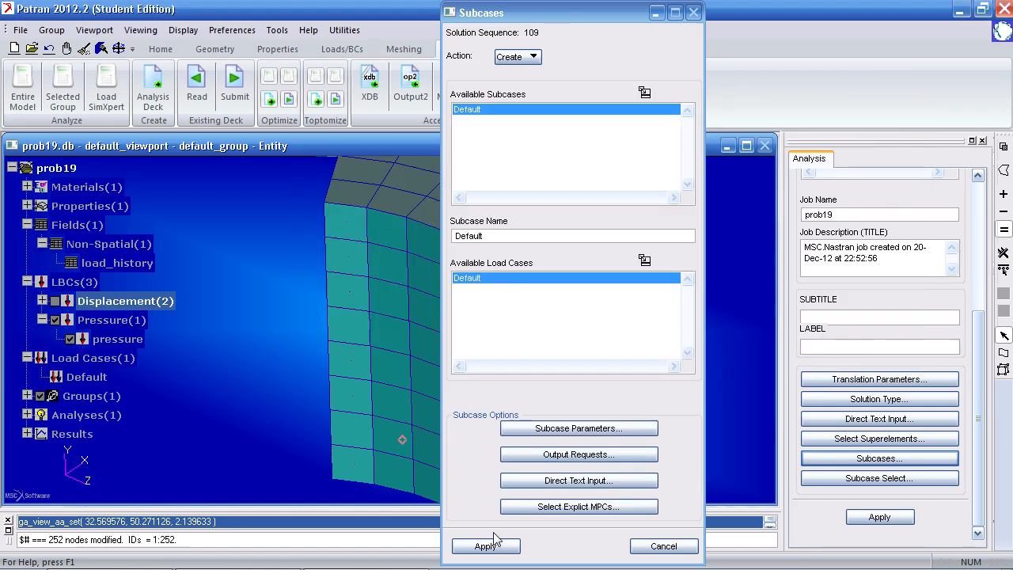
click(486, 546)
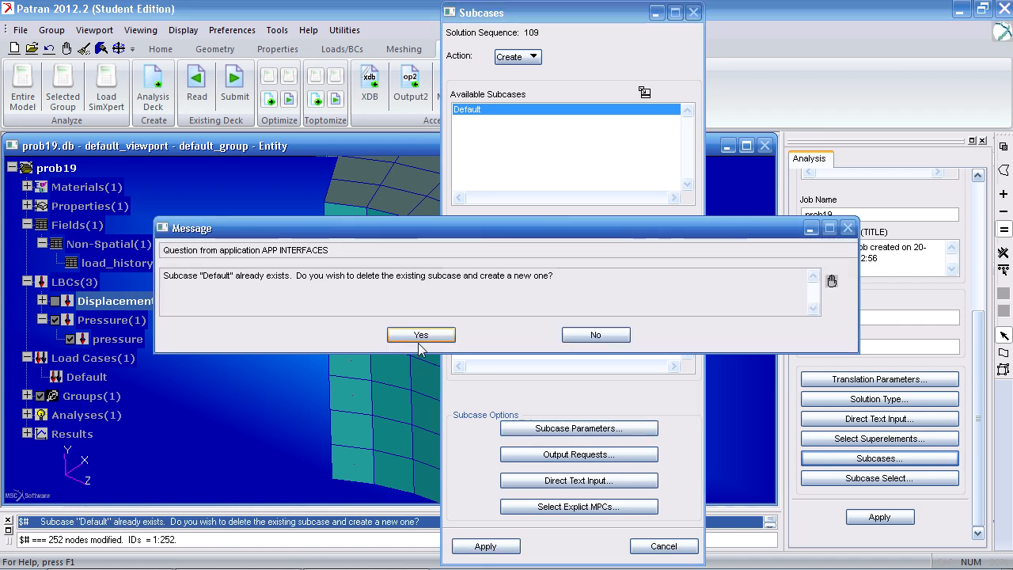
click(421, 341)
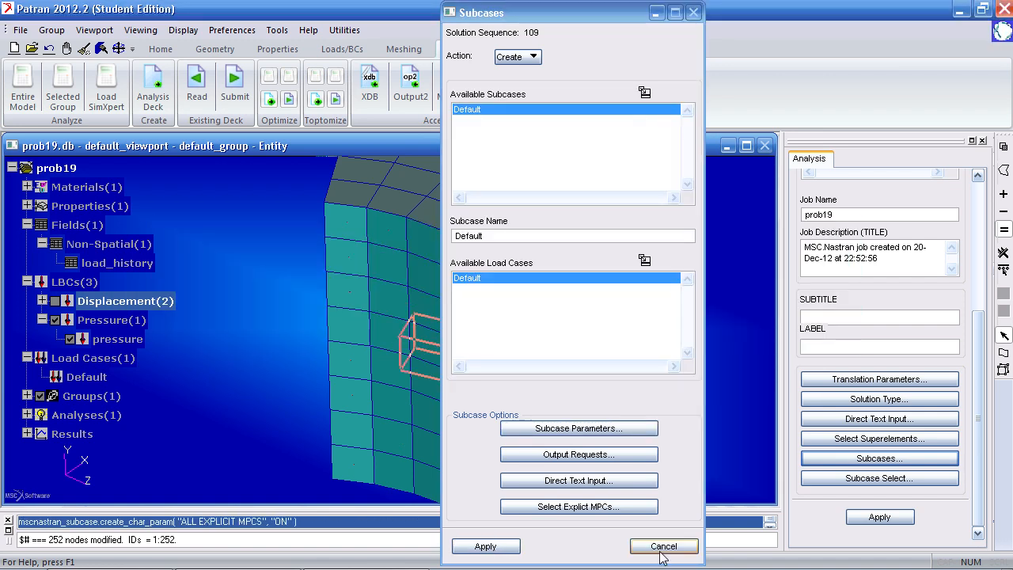
click(685, 541)
Run the full analysis of the entire model again, permitting deletion of the conflicting files from the previous prob19 job.
click(878, 517)
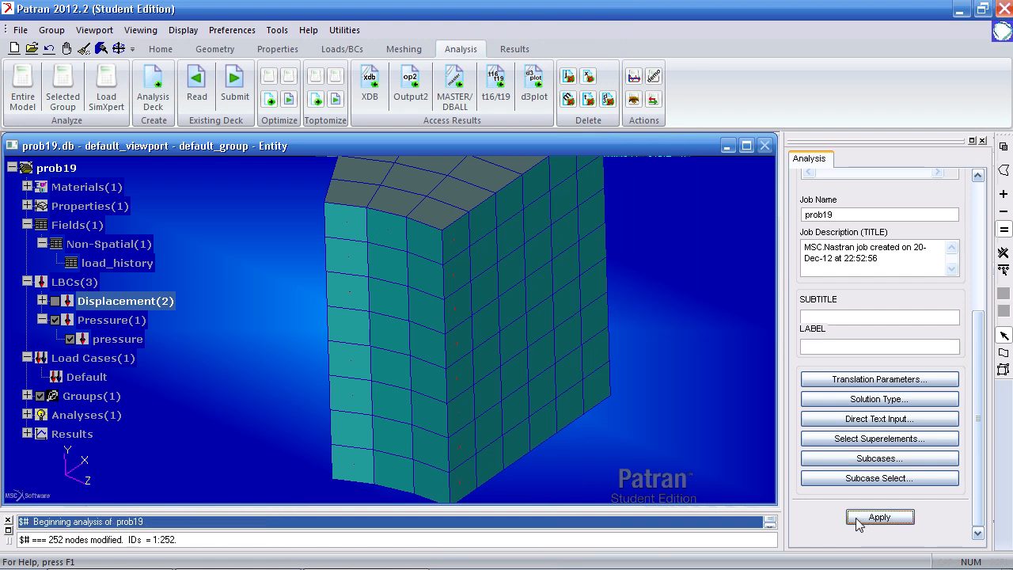
click(441, 335)
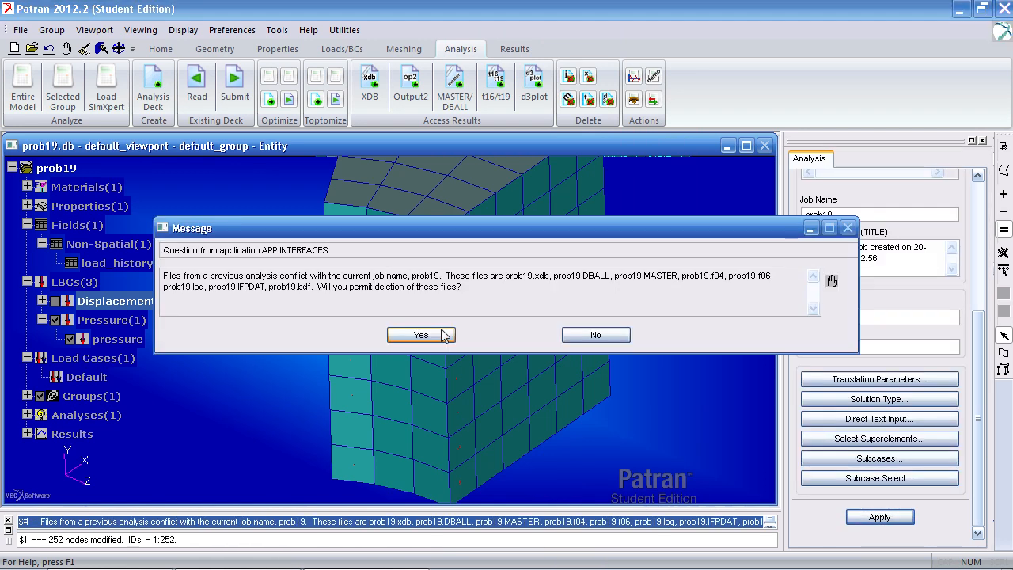
click(421, 335)
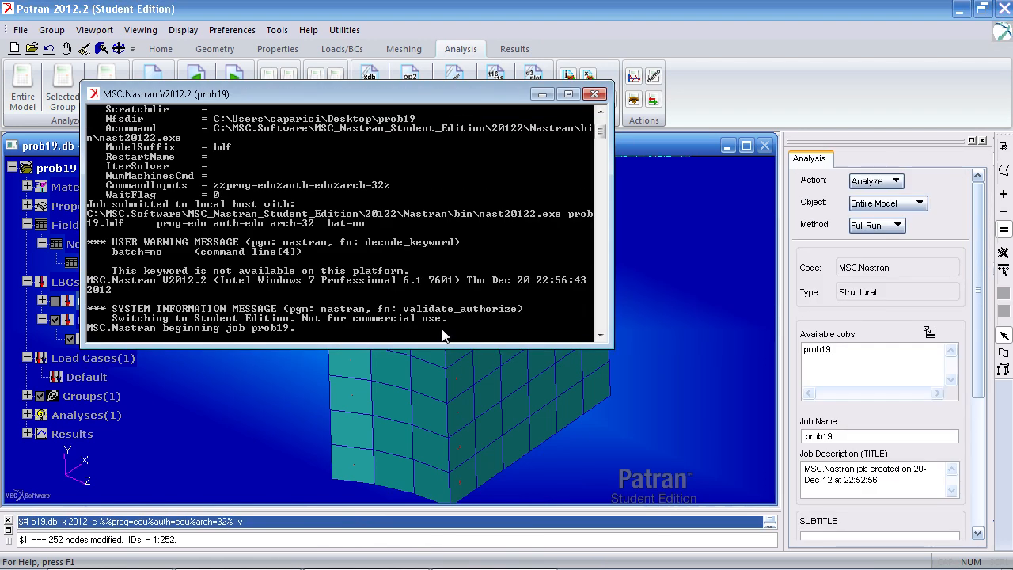
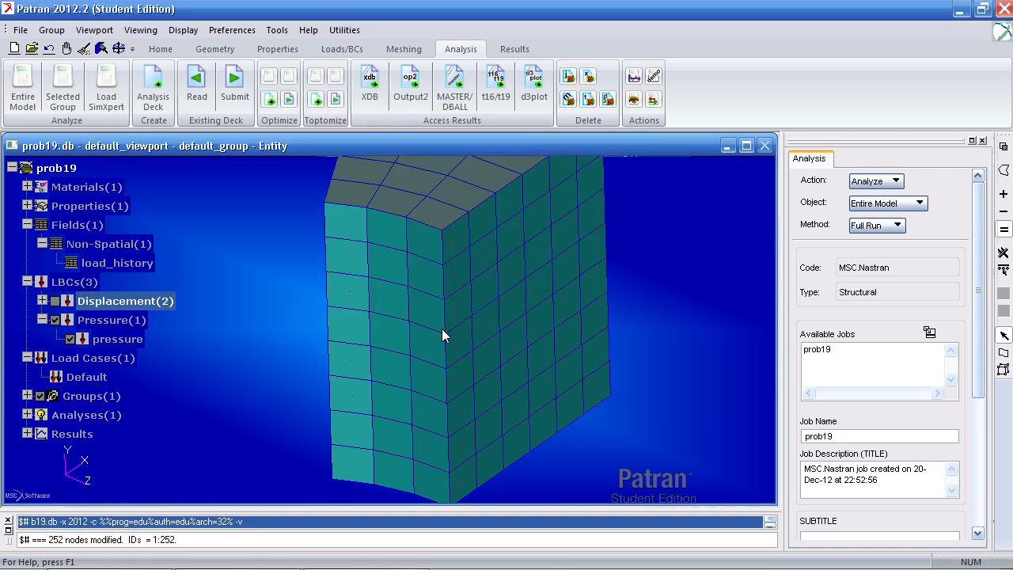
Attach the new XDB results file of the prob19 job.
click(383, 100)
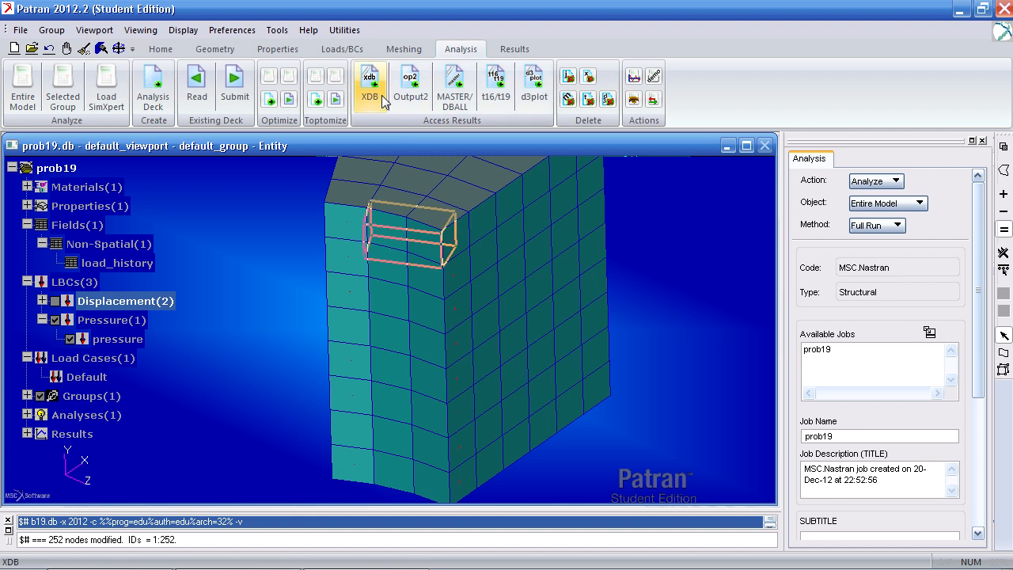
scroll(927, 330, down, 5)
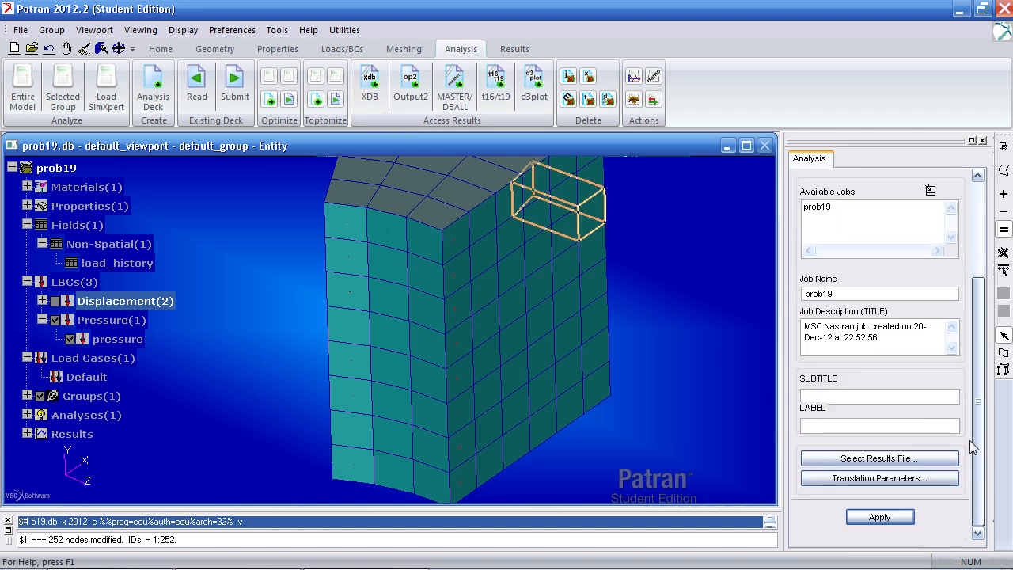
click(879, 518)
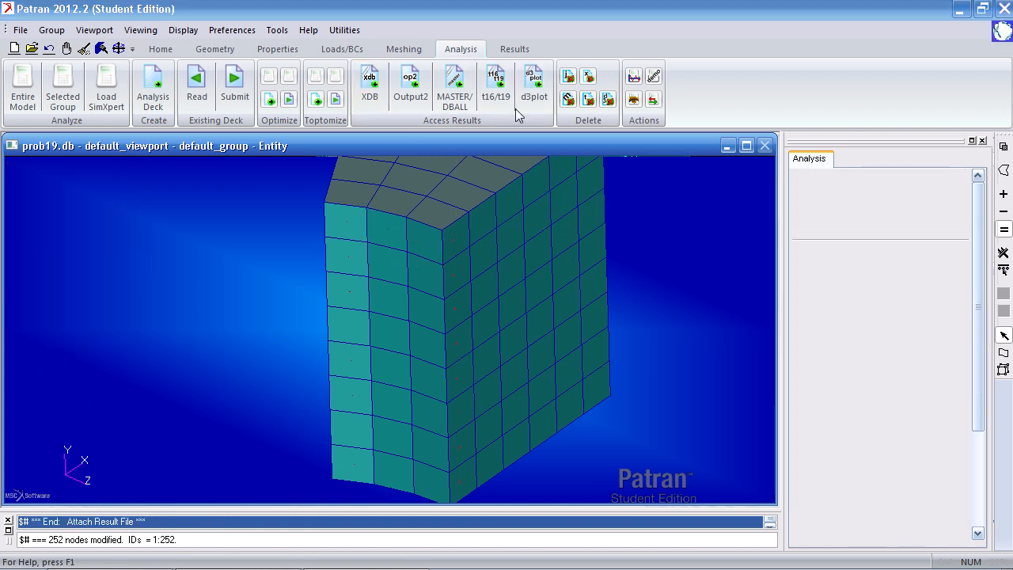
Select all Default result cases through Time = 0.00075 for the Y vs X graph, with Displacements, Translational as the Y result.
click(514, 50)
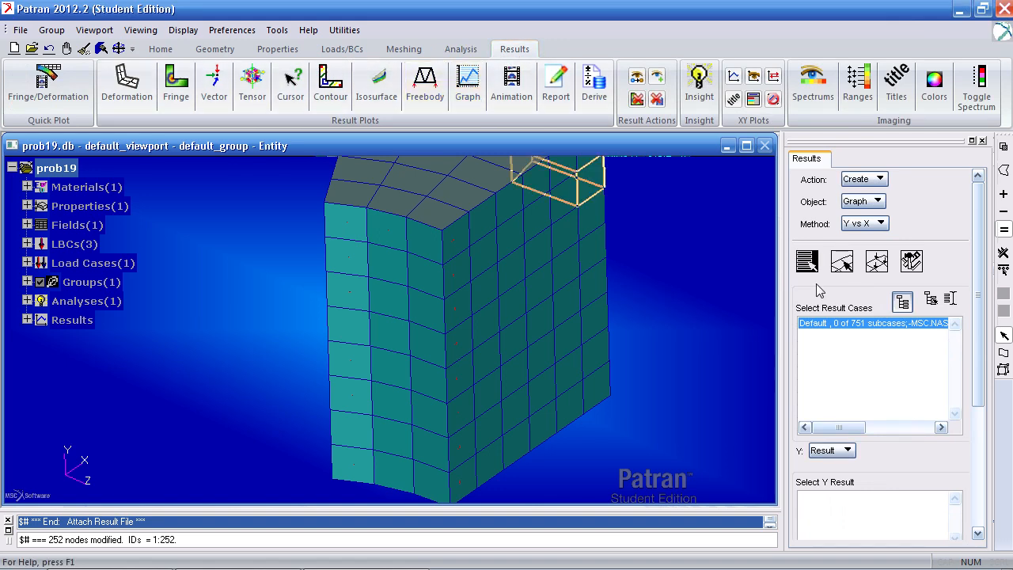
click(901, 303)
click(907, 323)
drag(956, 338, 953, 410)
shift+click(944, 412)
scroll(891, 361, down, 5)
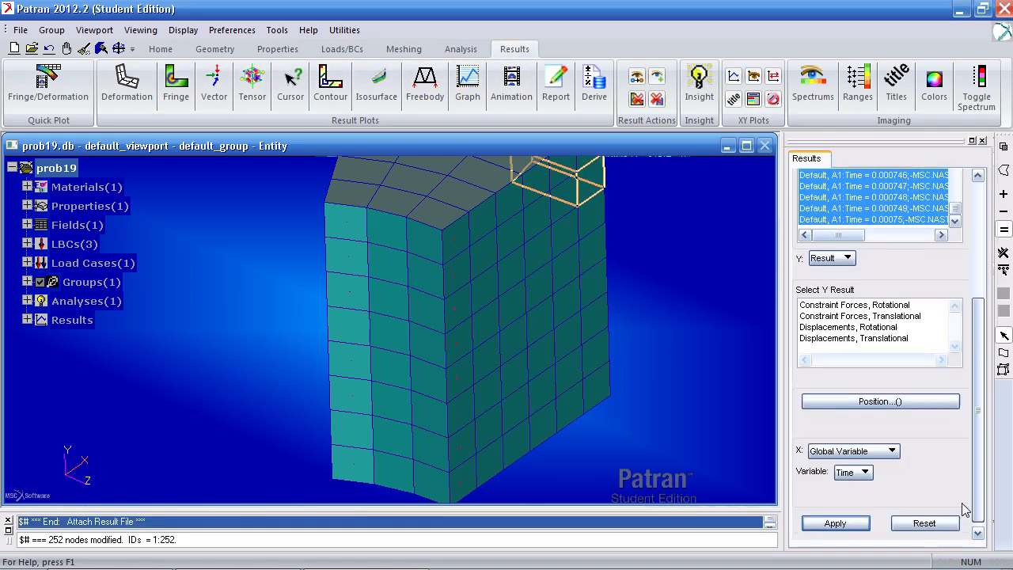
click(886, 333)
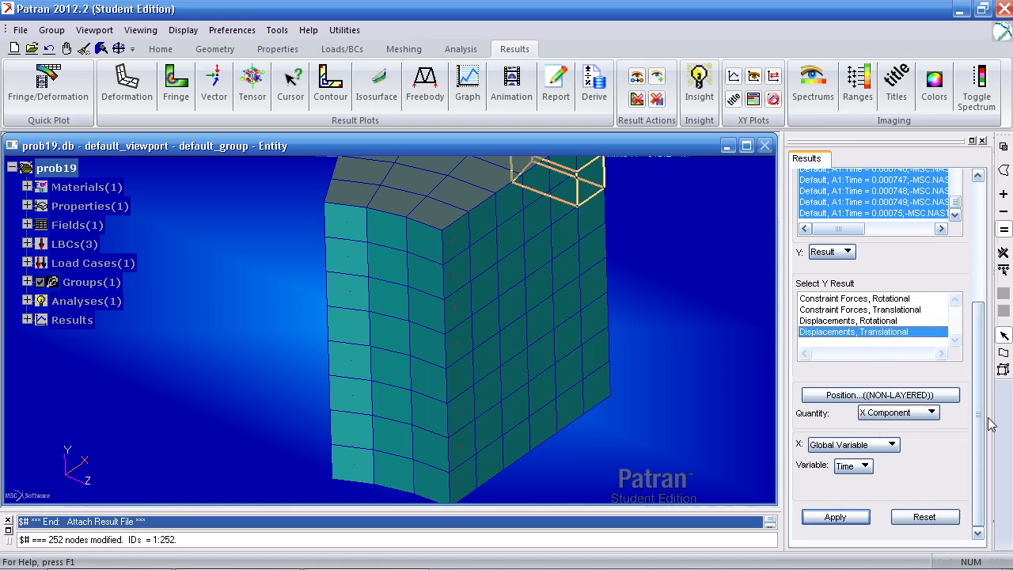
Plot the X component of translational displacement against time for Node 22:28:3.
scroll(881, 428, up, 10)
click(842, 261)
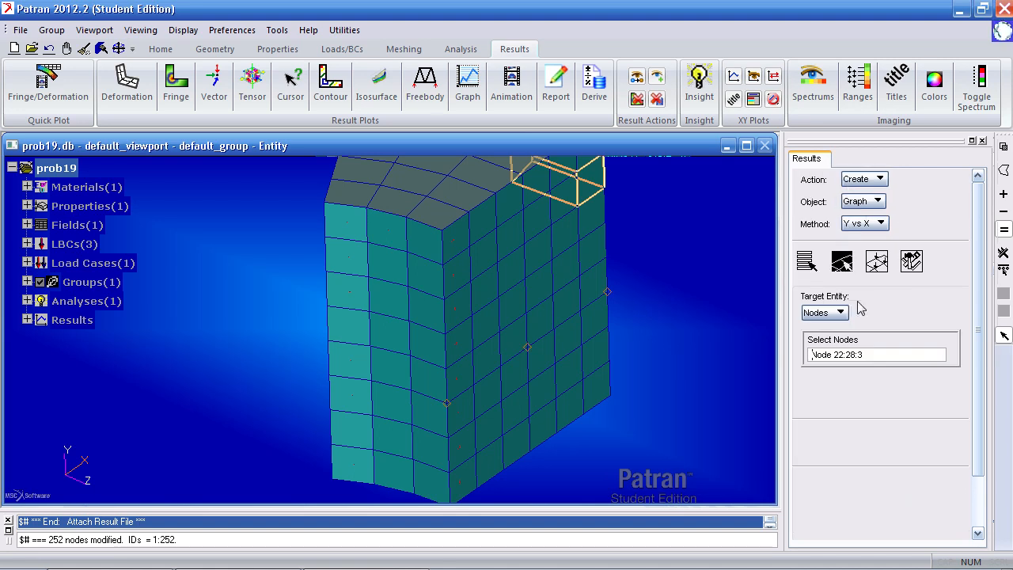
scroll(854, 317, down, 3)
click(827, 517)
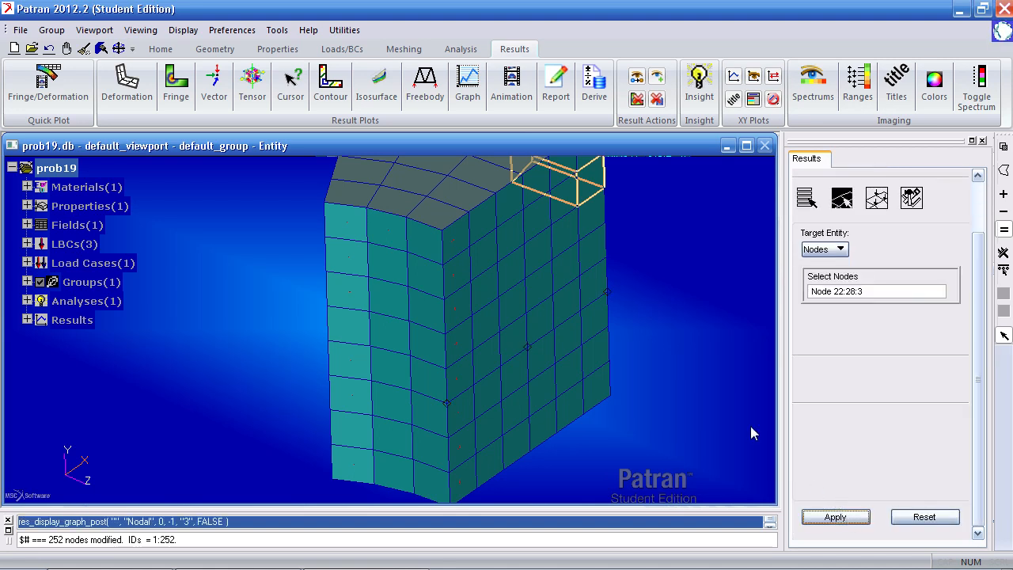
Narrow the model viewport, uncover the graph window and tile the two windows side by side.
drag(774, 202, 386, 279)
click(582, 171)
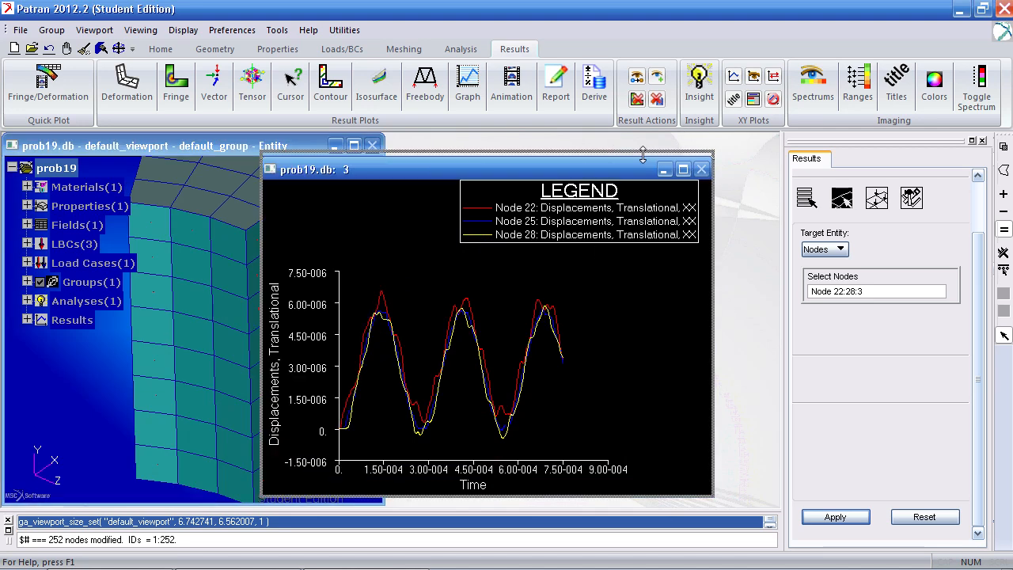
drag(622, 173, 677, 157)
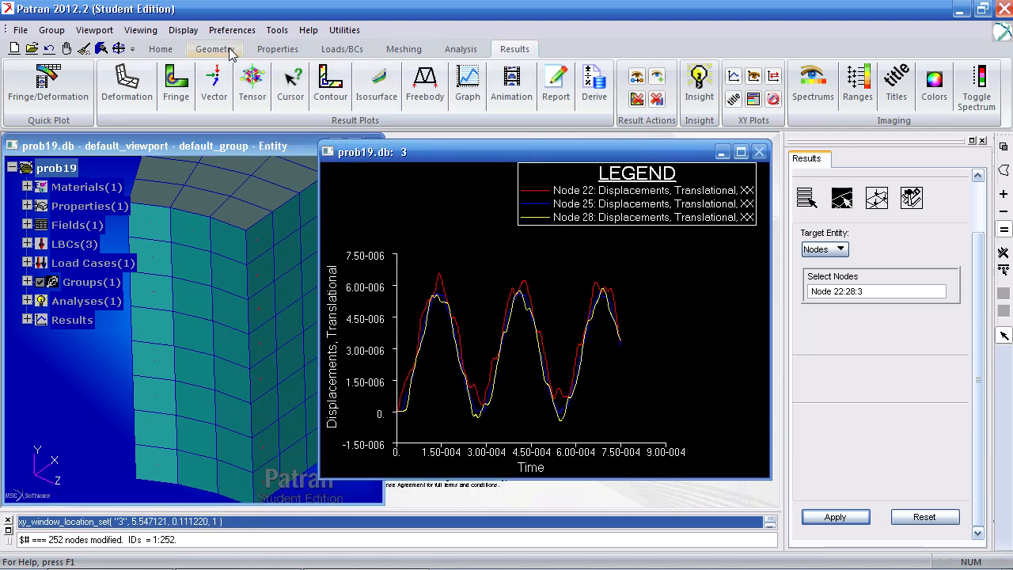
click(161, 49)
click(190, 99)
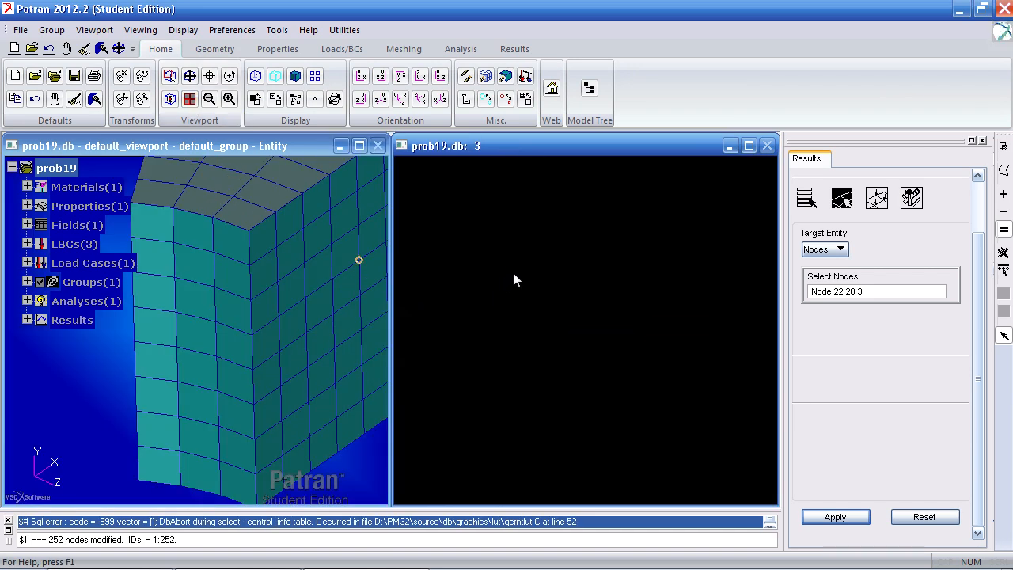
Try to redraw the blank graph by minimising and restoring its window and reapplying the plot.
click(730, 147)
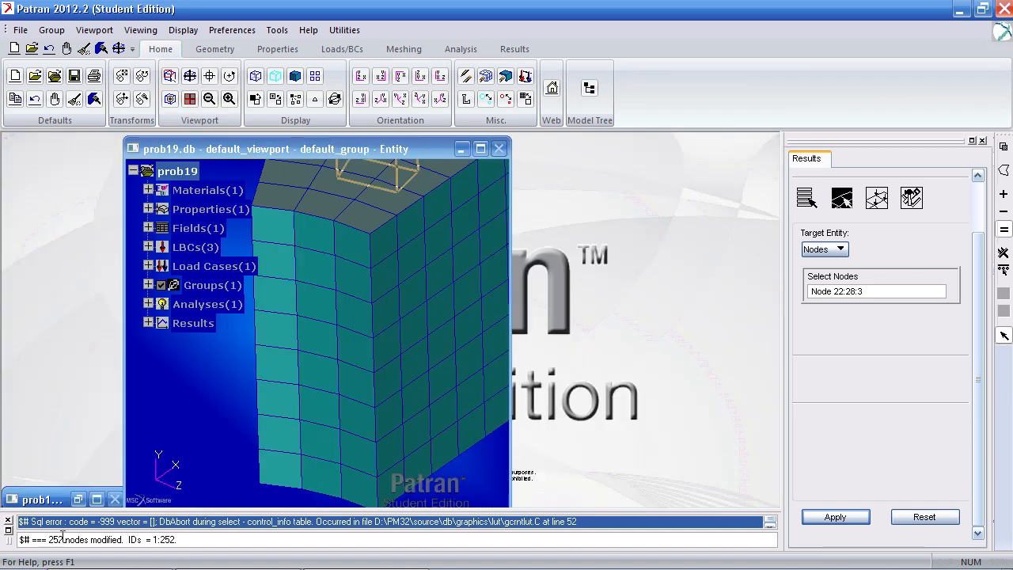
click(79, 500)
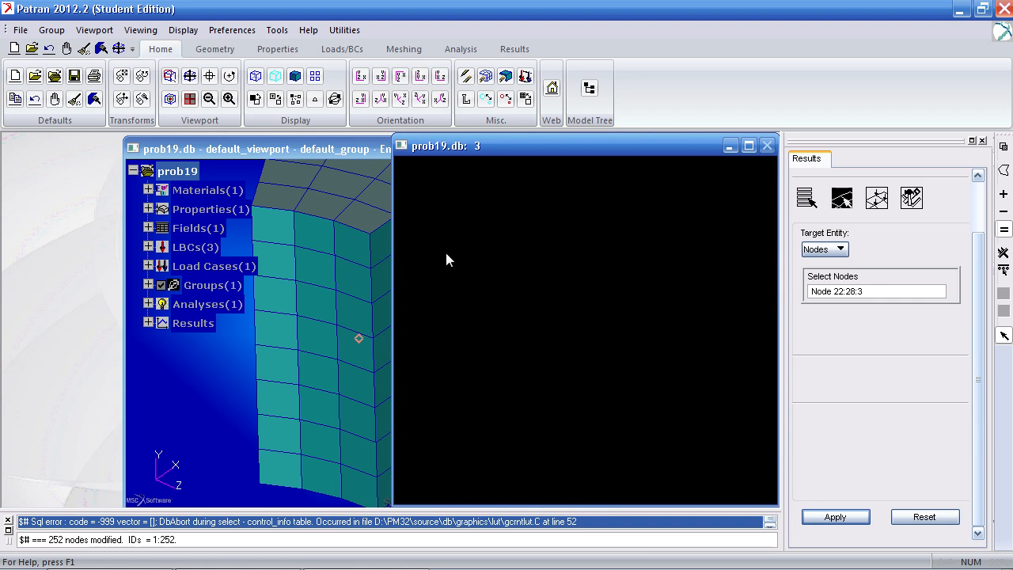
click(867, 517)
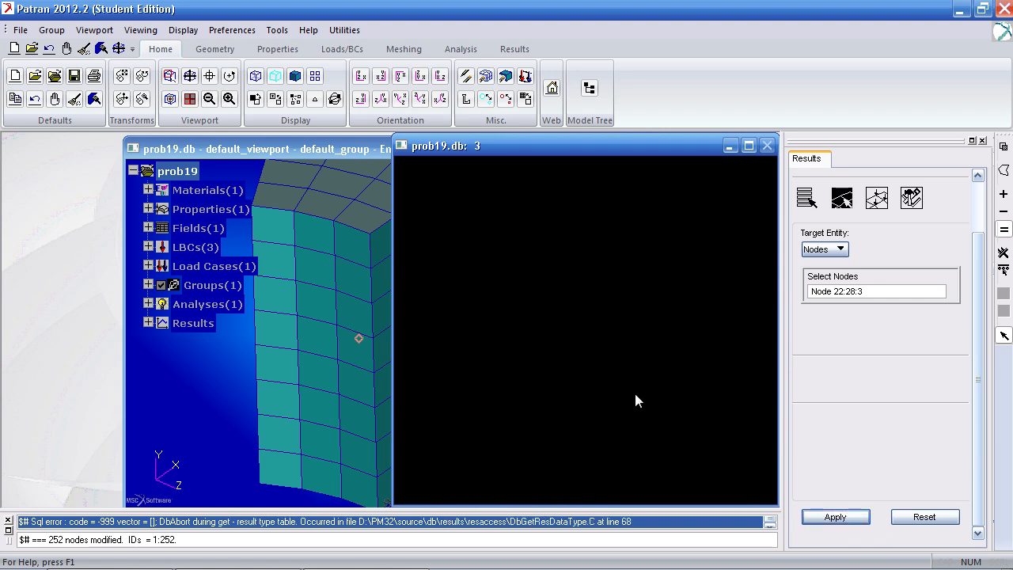
Try to open the program's preference settings, including from the results environment.
click(232, 30)
click(251, 82)
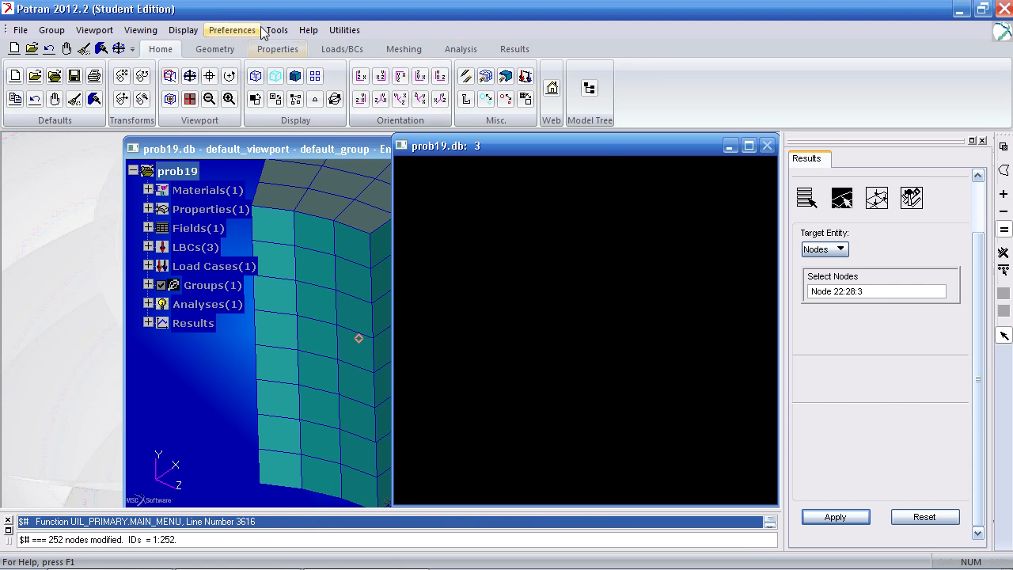
click(232, 30)
click(253, 82)
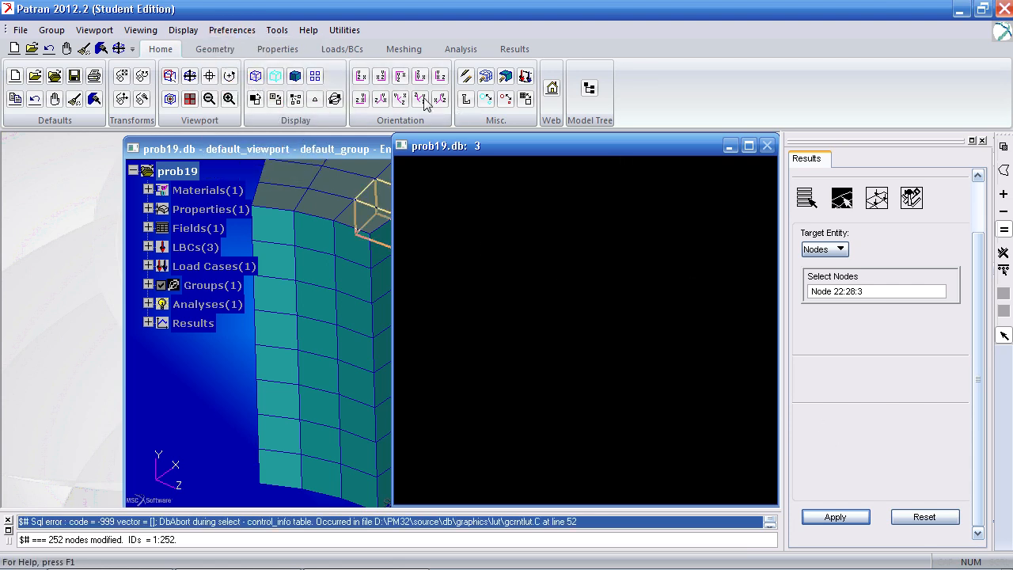
click(515, 49)
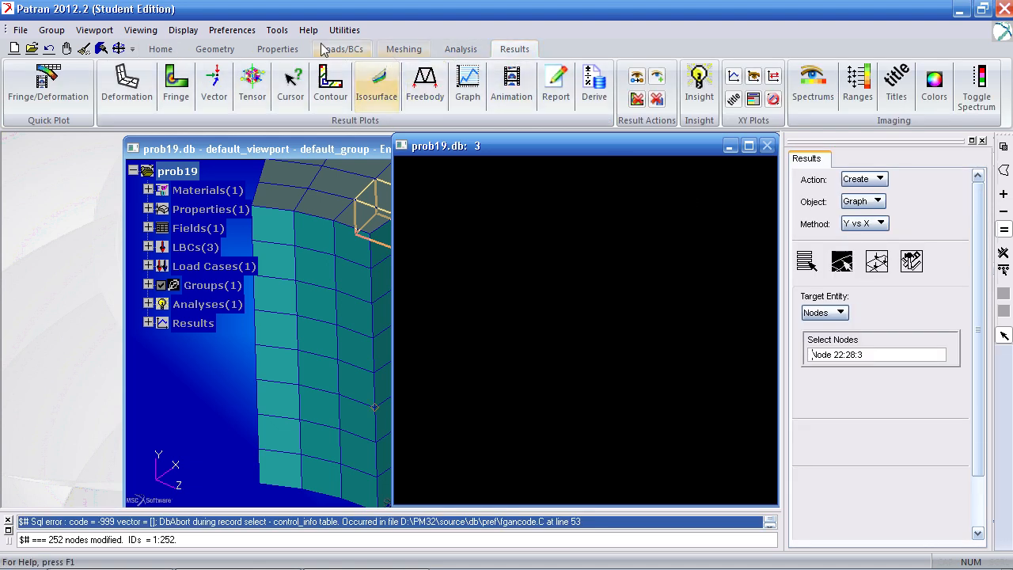
click(224, 31)
click(252, 79)
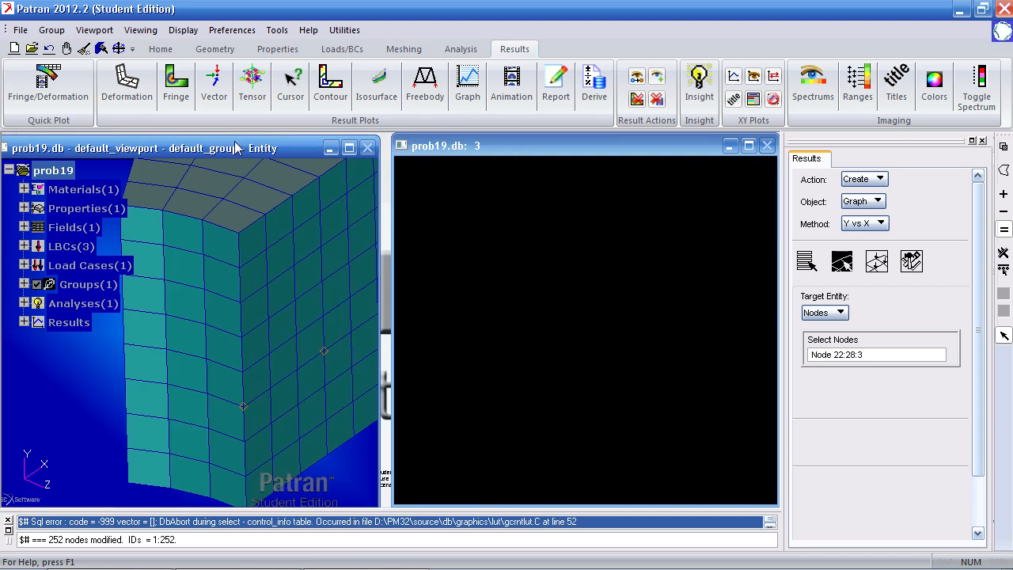
Hide the model tree in the viewport and try the preference settings again.
click(160, 49)
click(588, 89)
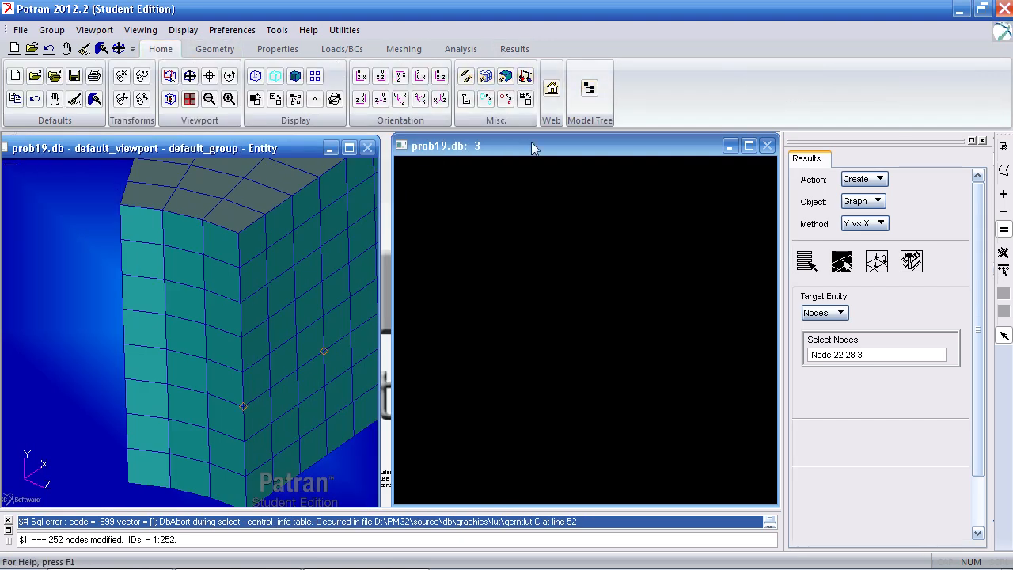
click(231, 30)
click(260, 79)
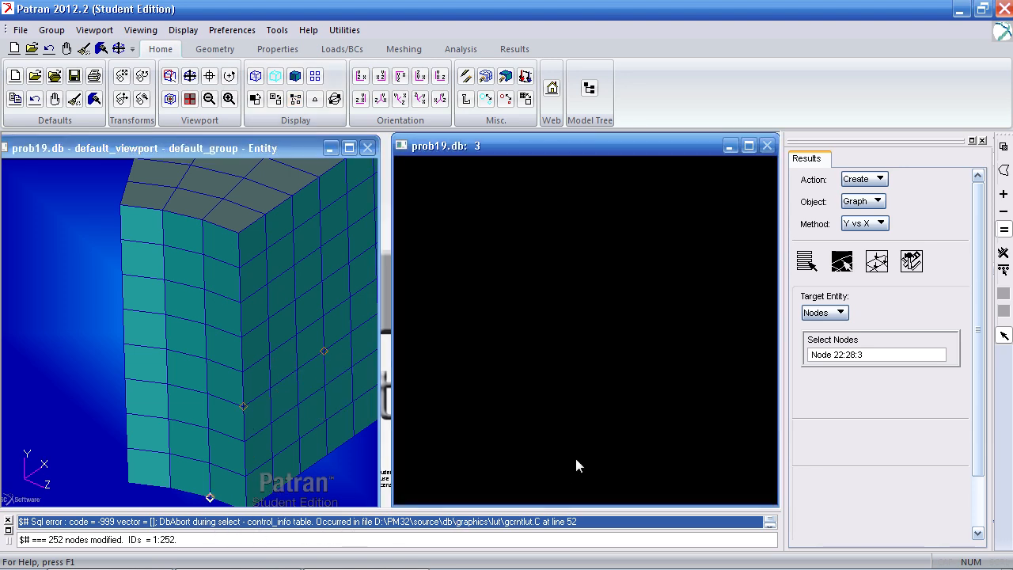
Try to switch to deleting the existing result plots, and return to the graph's result case selection.
click(872, 189)
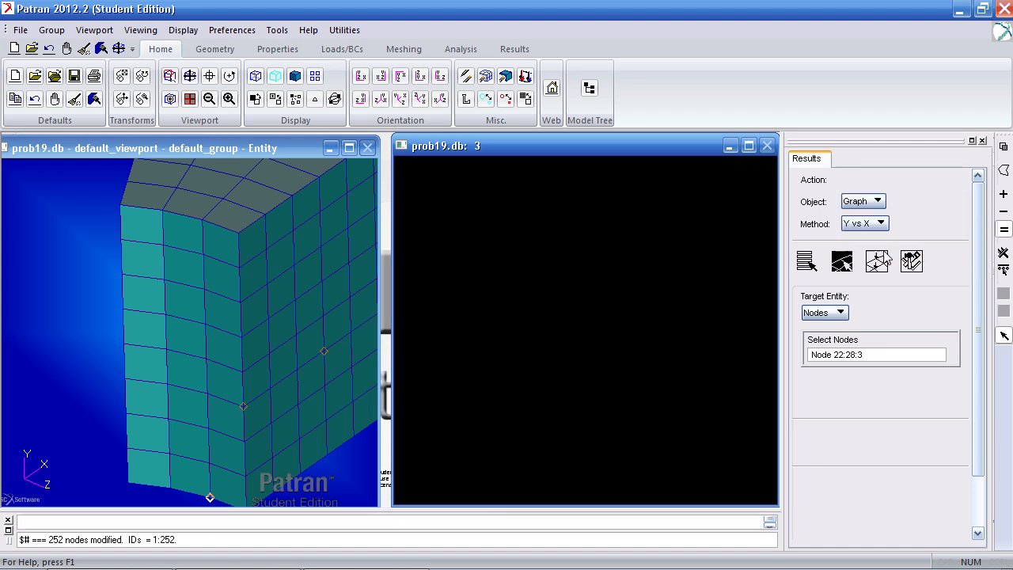
click(873, 252)
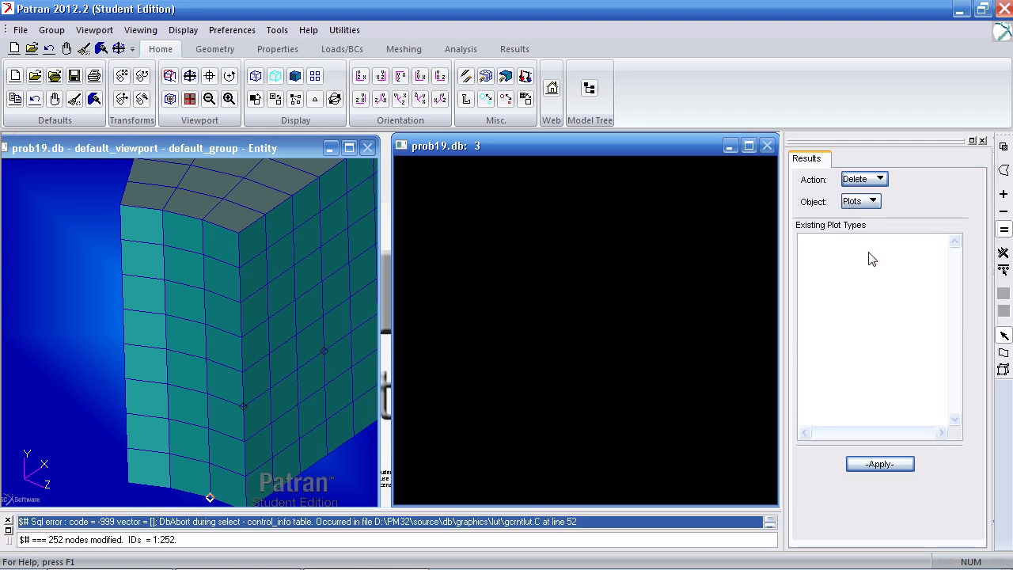
click(868, 181)
click(873, 187)
click(806, 261)
scroll(953, 392, down, 5)
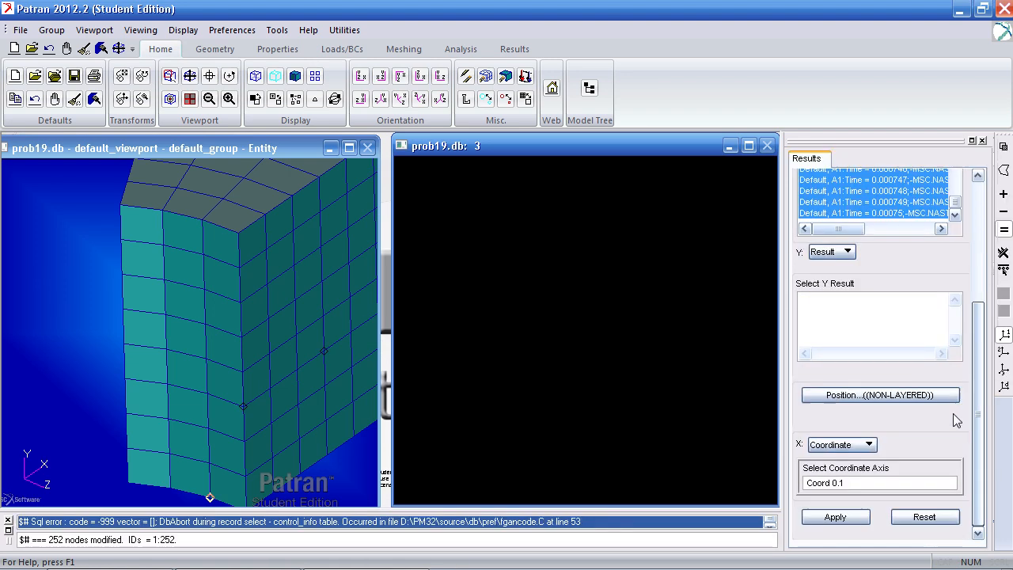
click(939, 277)
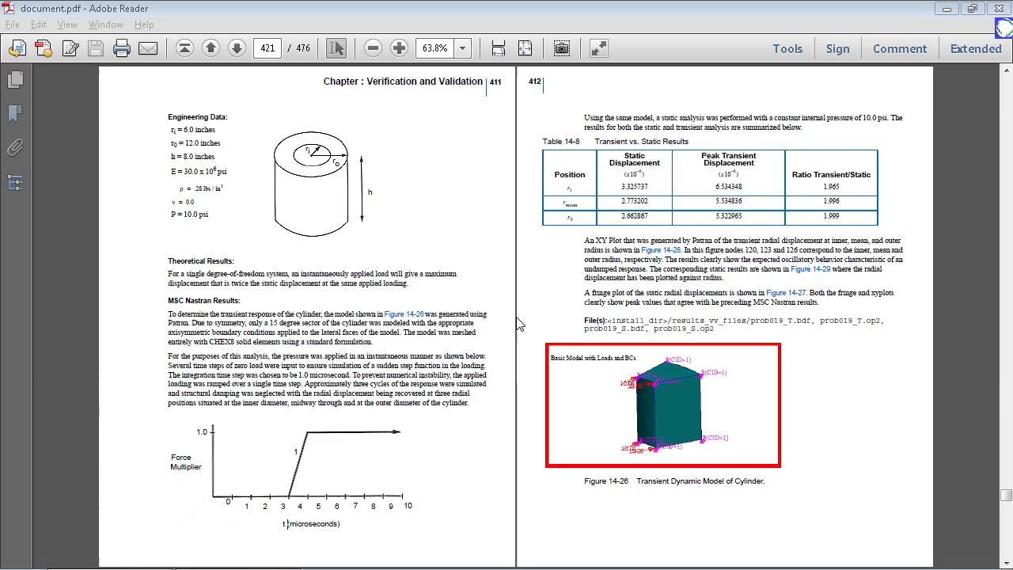
Put the PDF away, relaunch Patran and try to open the existing database from the prob19 folder.
click(947, 9)
double_click(29, 28)
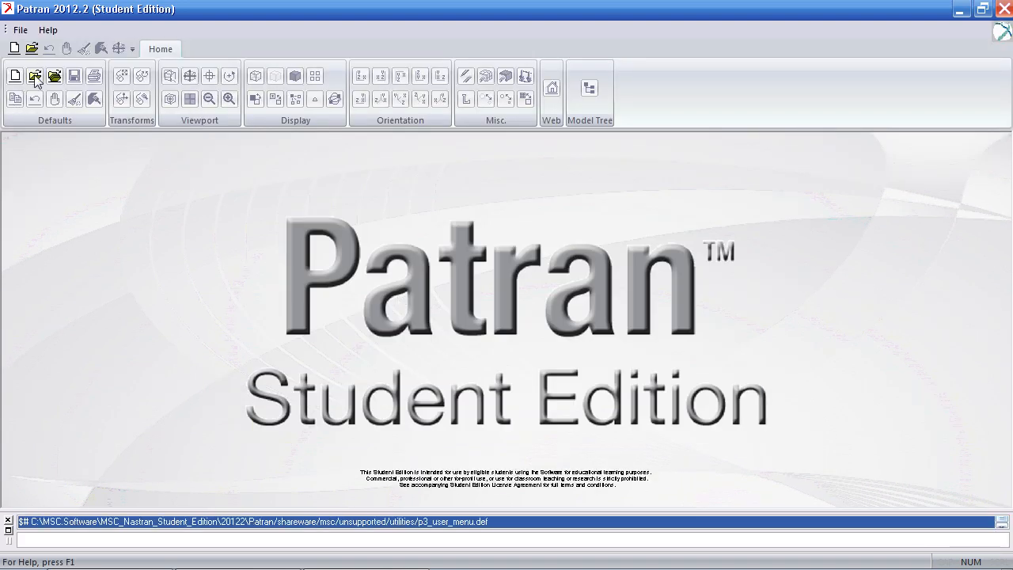
key(ctrl+o)
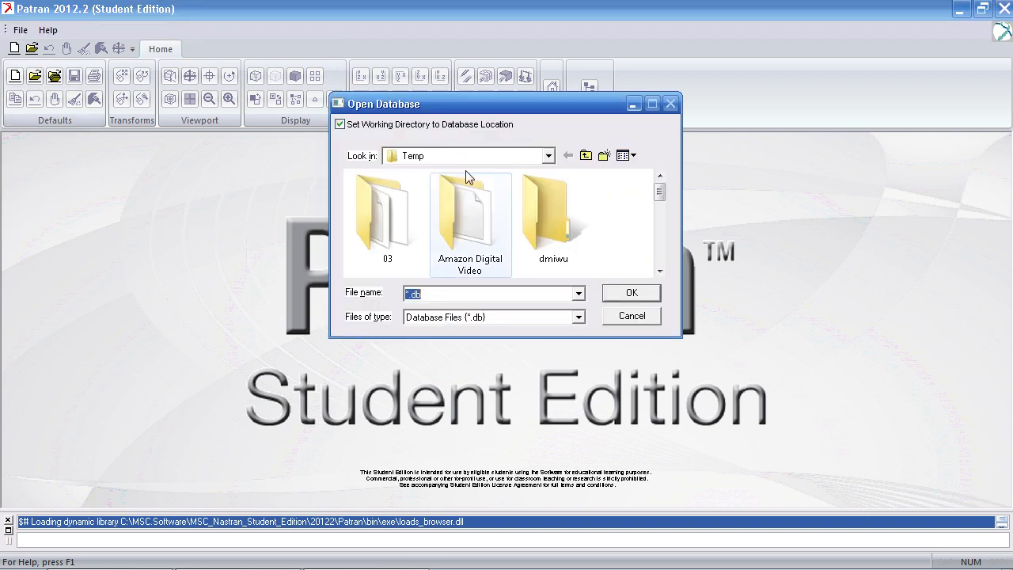
click(469, 156)
click(421, 337)
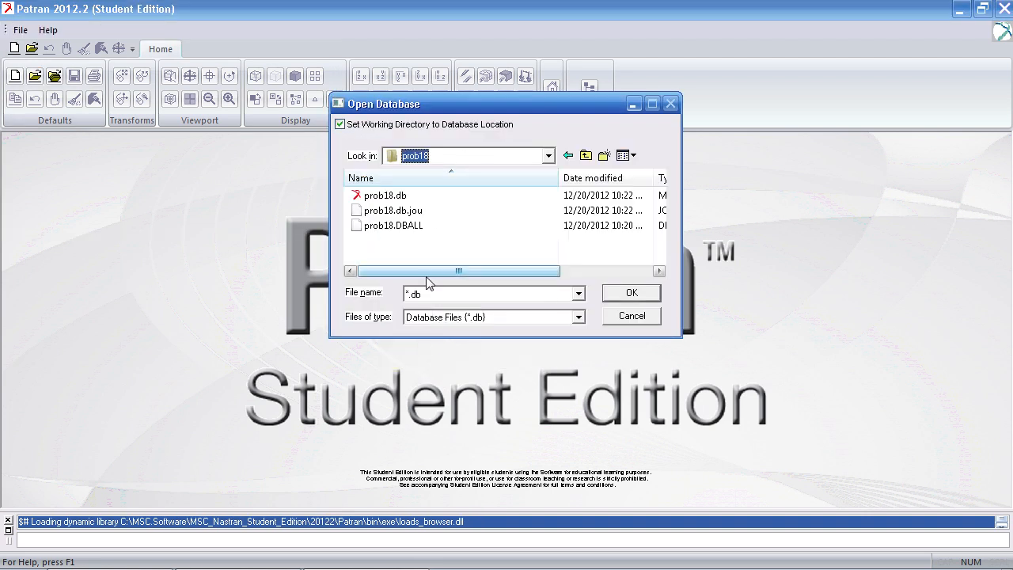
click(453, 156)
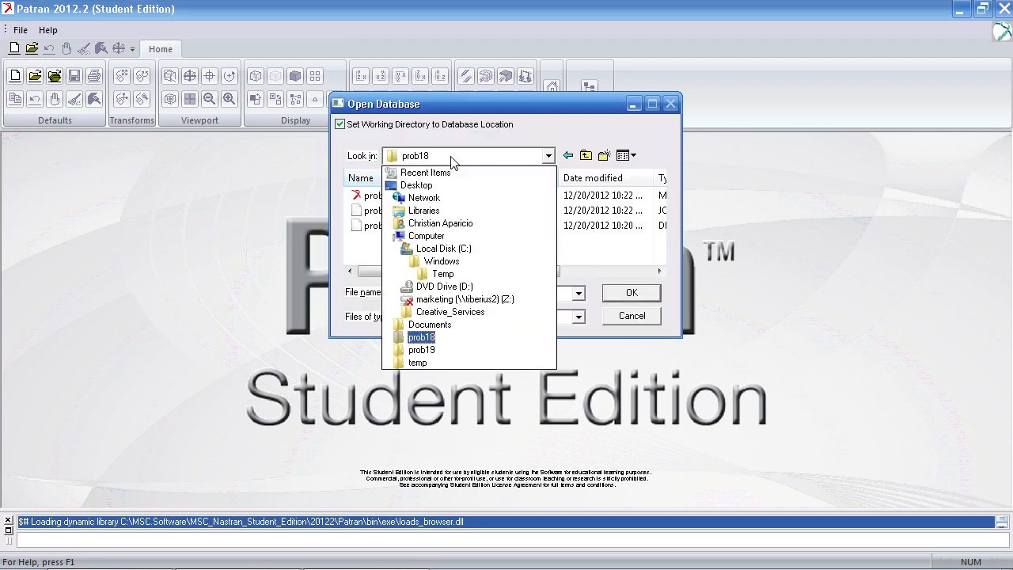
click(431, 350)
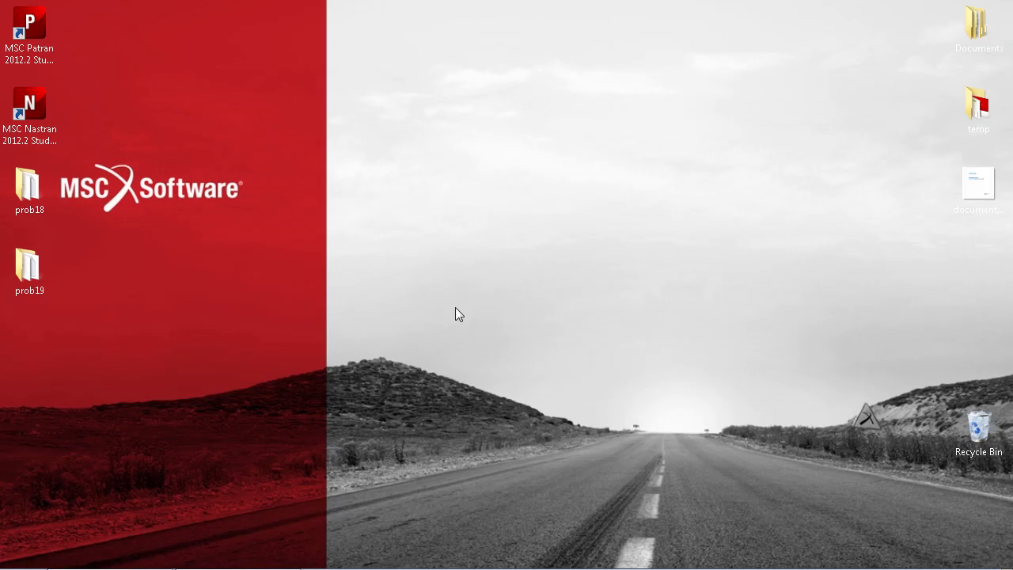
Check which model and result files the prob19 folder on the desktop contains.
mouse_move(379, 568)
click(390, 536)
double_click(42, 268)
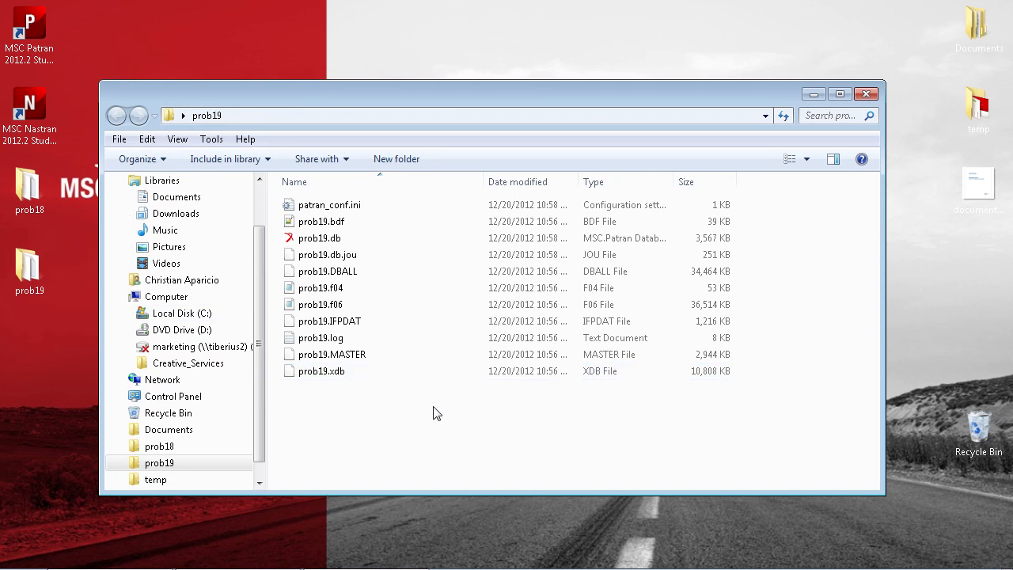
click(866, 94)
Relaunch Patran and create a new database prob19_new in the prob19 folder, accepting the MSC.Nastran structural model preferences.
double_click(29, 31)
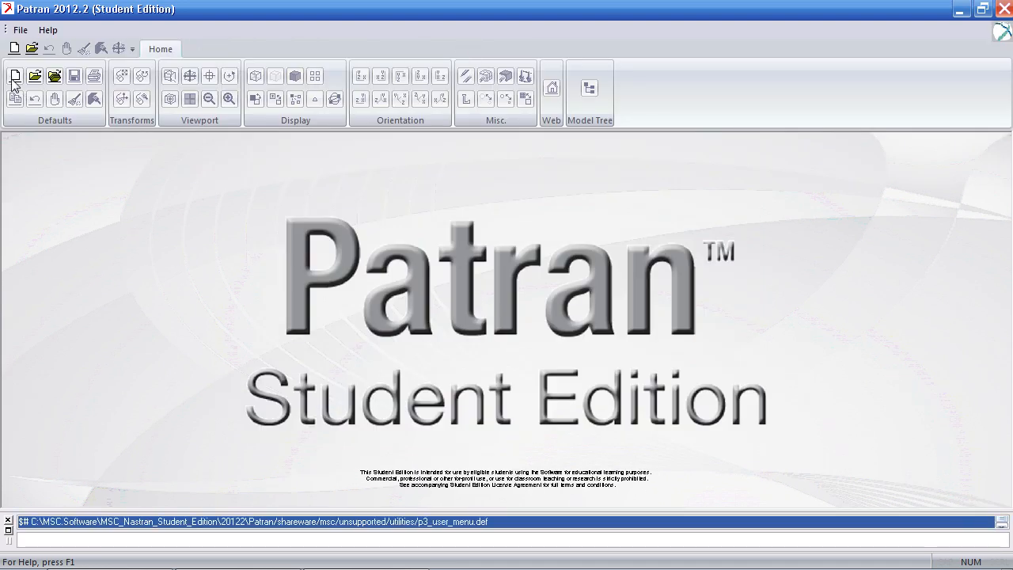
key(ctrl+n)
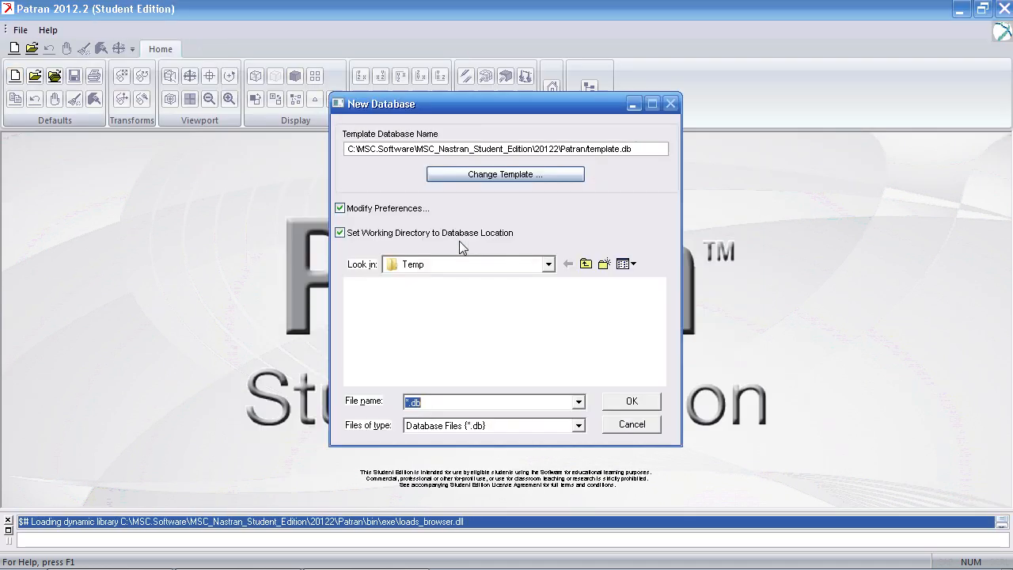
click(464, 263)
click(421, 458)
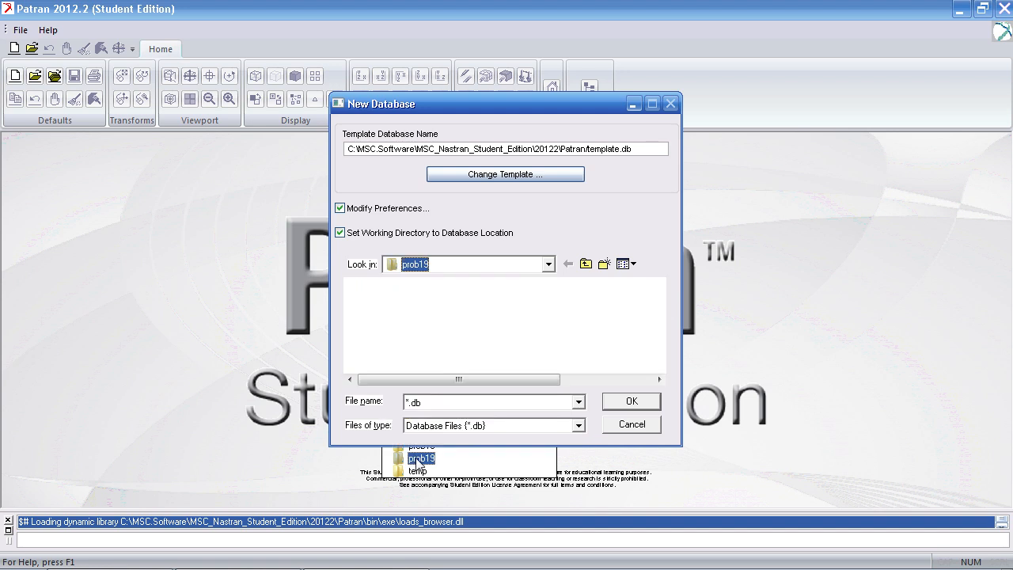
text(pro)
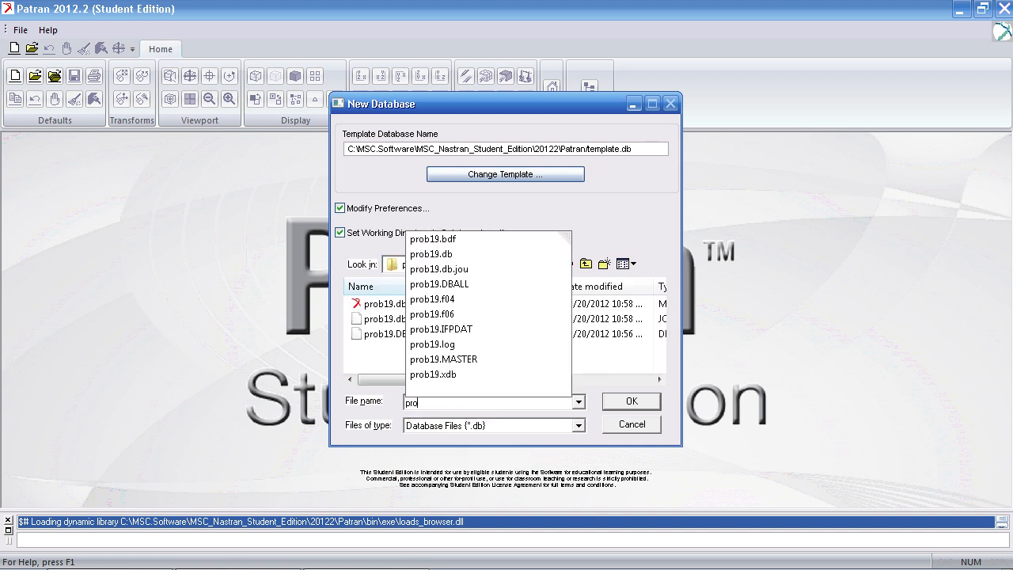
text(b19_new)
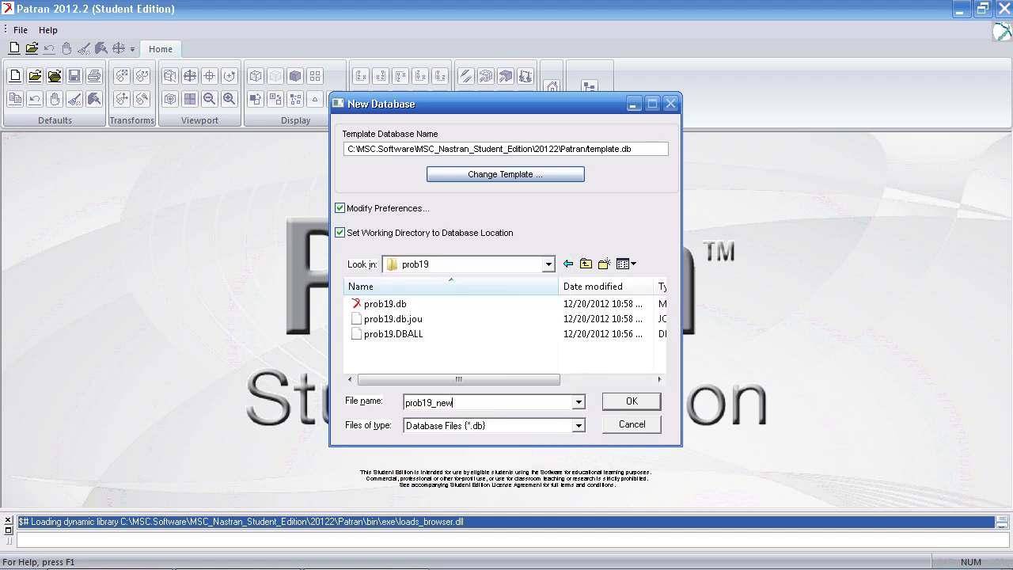
key(Return)
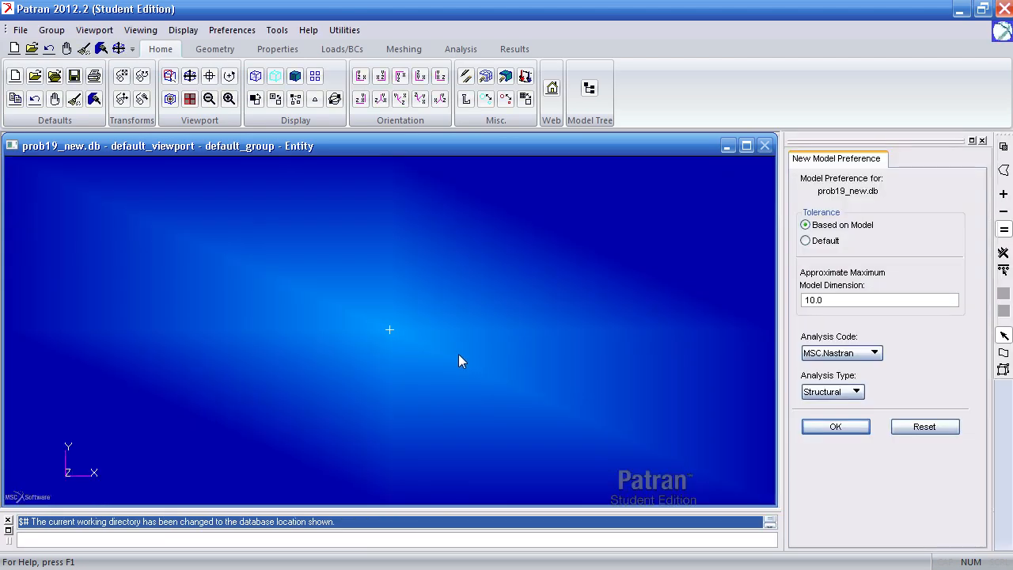
click(801, 426)
Import prob19.bdf into the new database as an MSC.Nastran Input model.
click(19, 31)
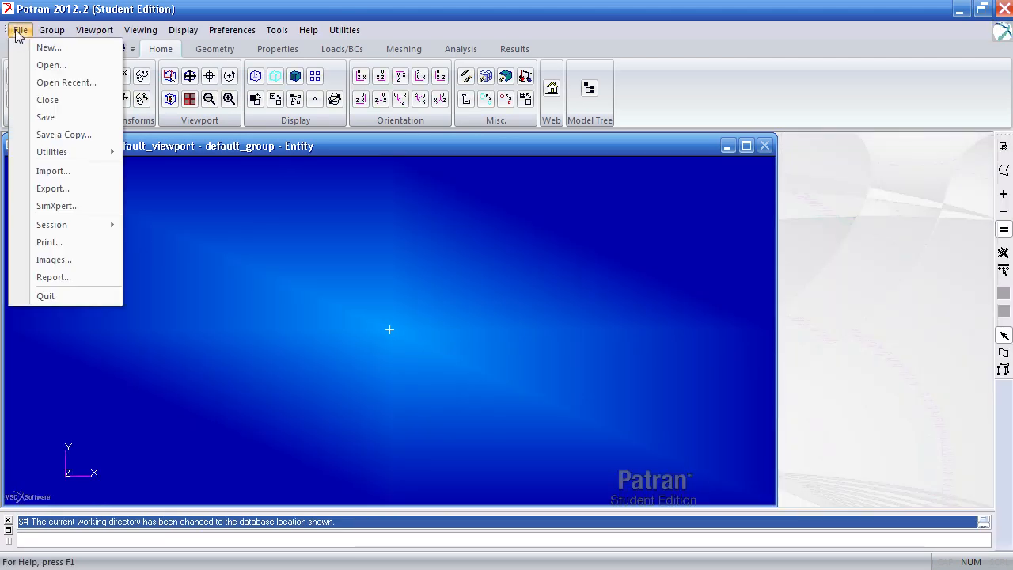
click(53, 171)
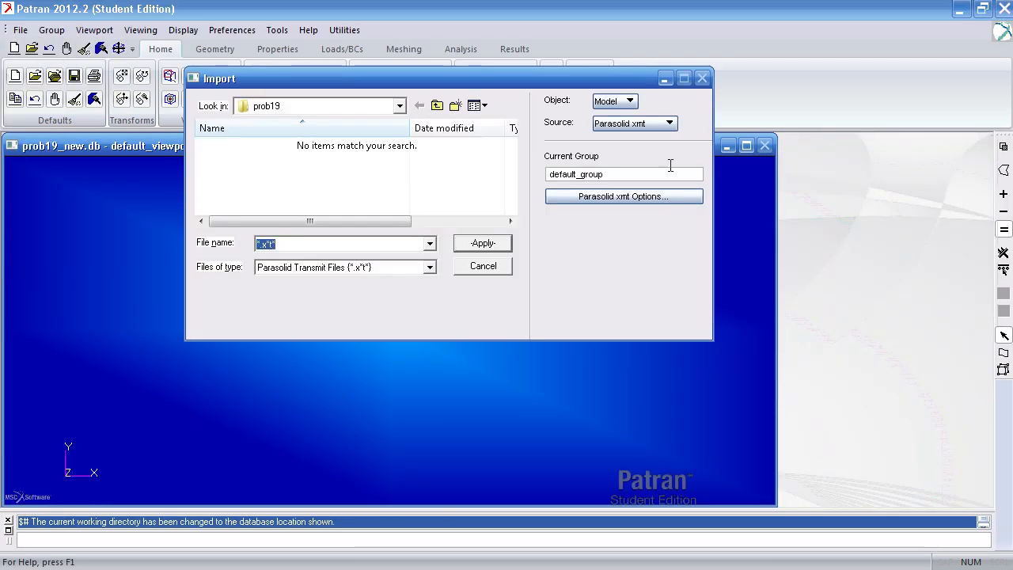
click(649, 128)
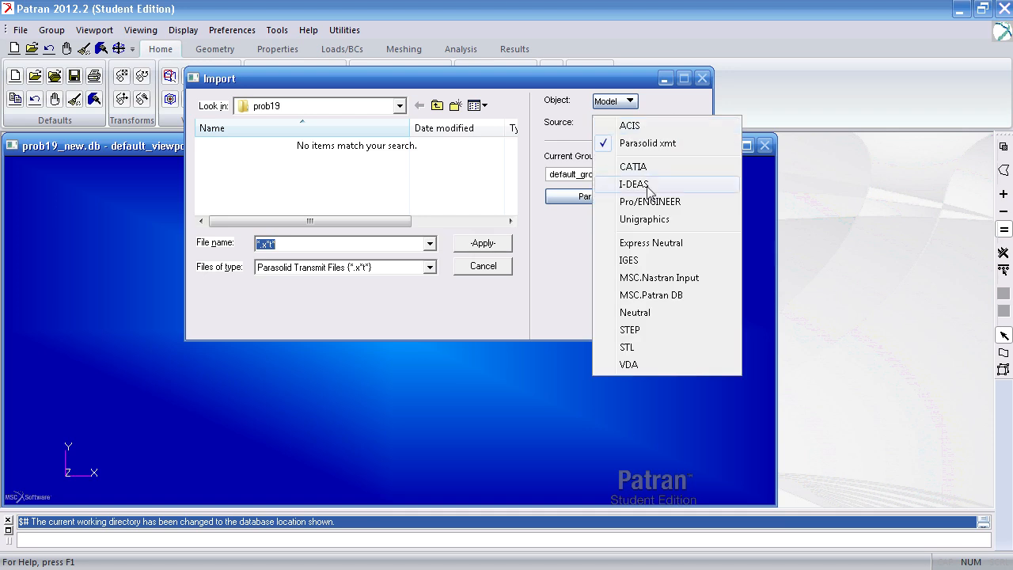
click(660, 278)
click(237, 148)
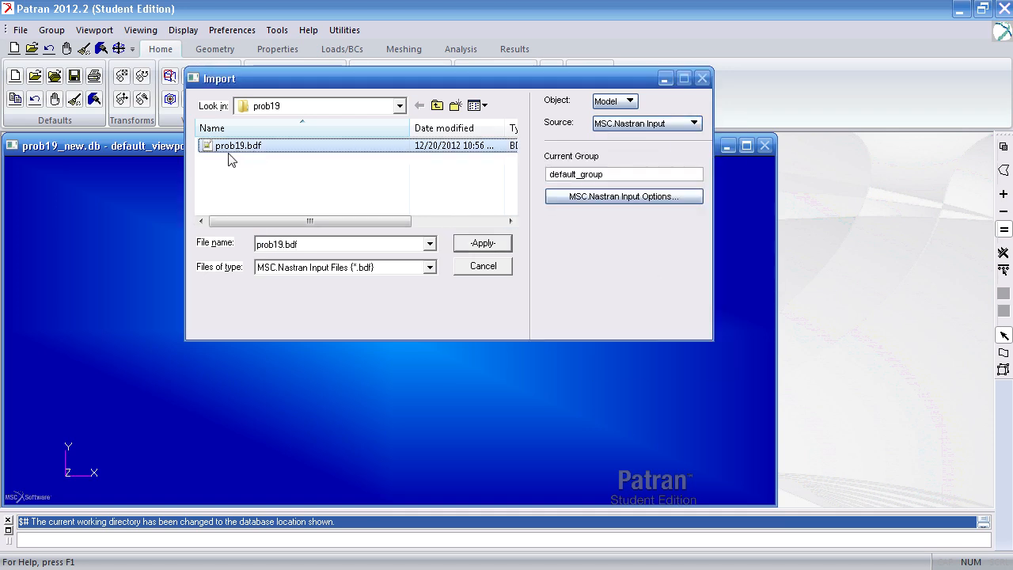
click(472, 247)
click(567, 377)
Attach the XDB results file prob19.xdb to the imported prob19 job.
click(463, 49)
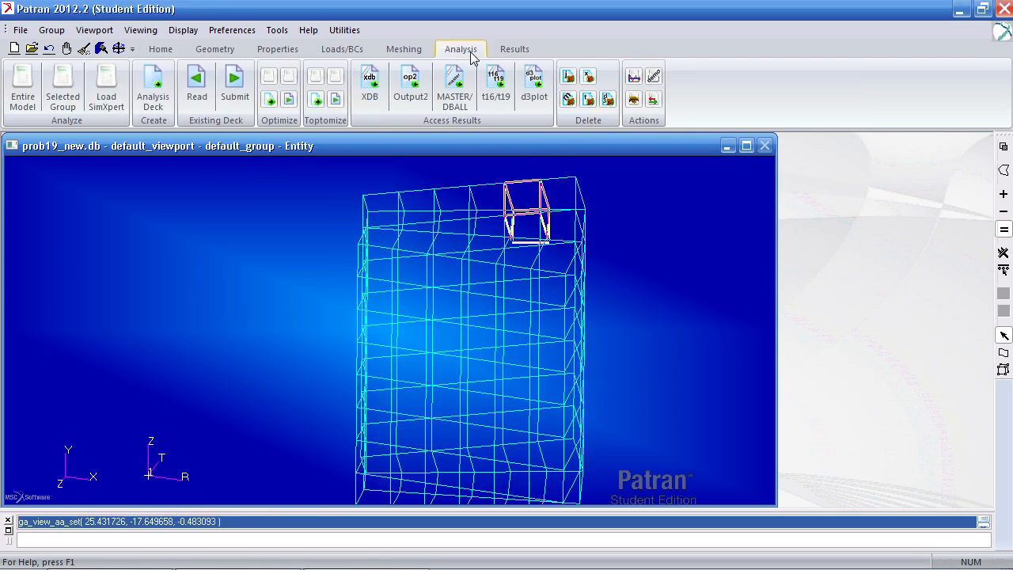
click(369, 87)
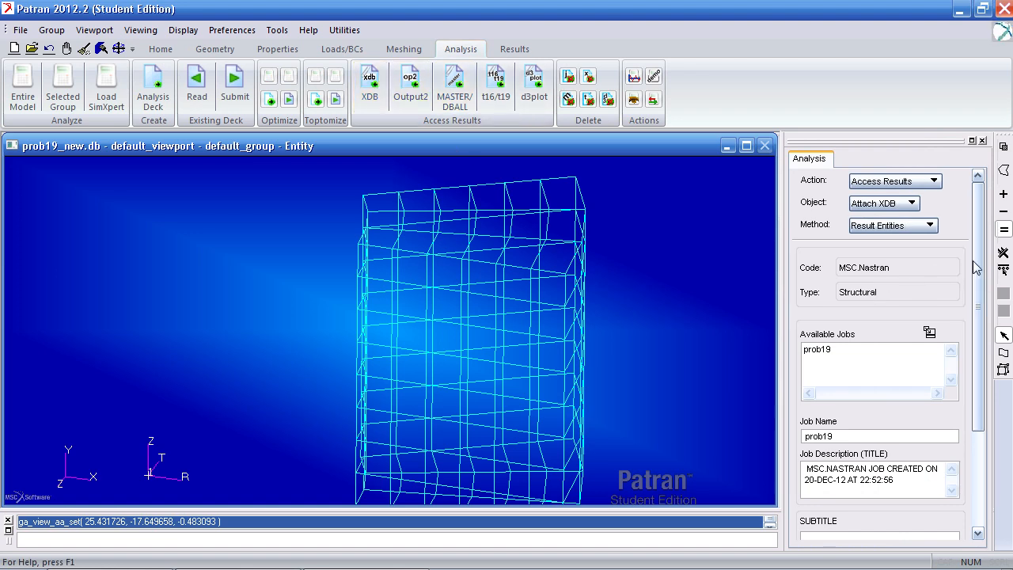
scroll(975, 269, down, 3)
click(880, 458)
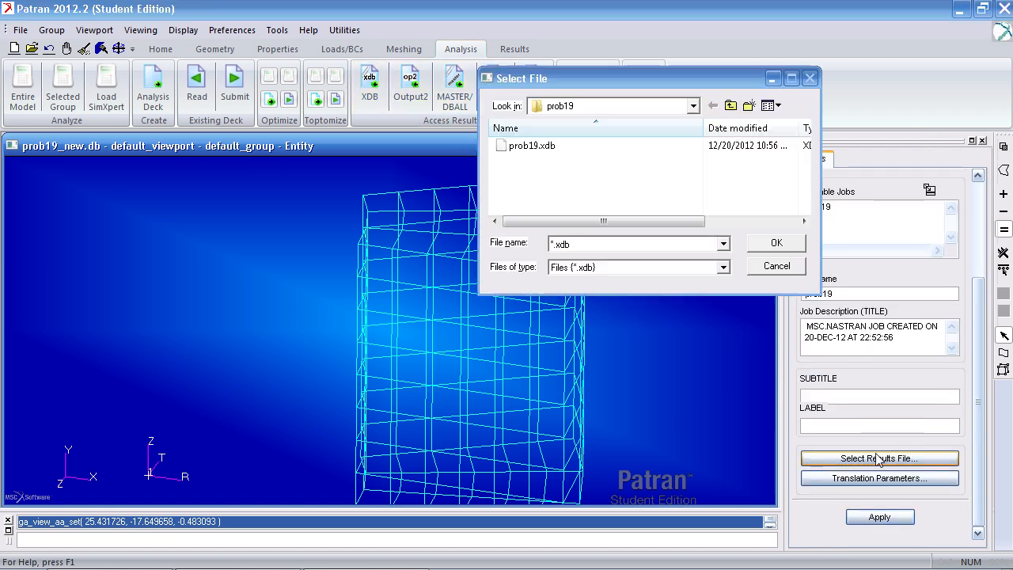
click(558, 152)
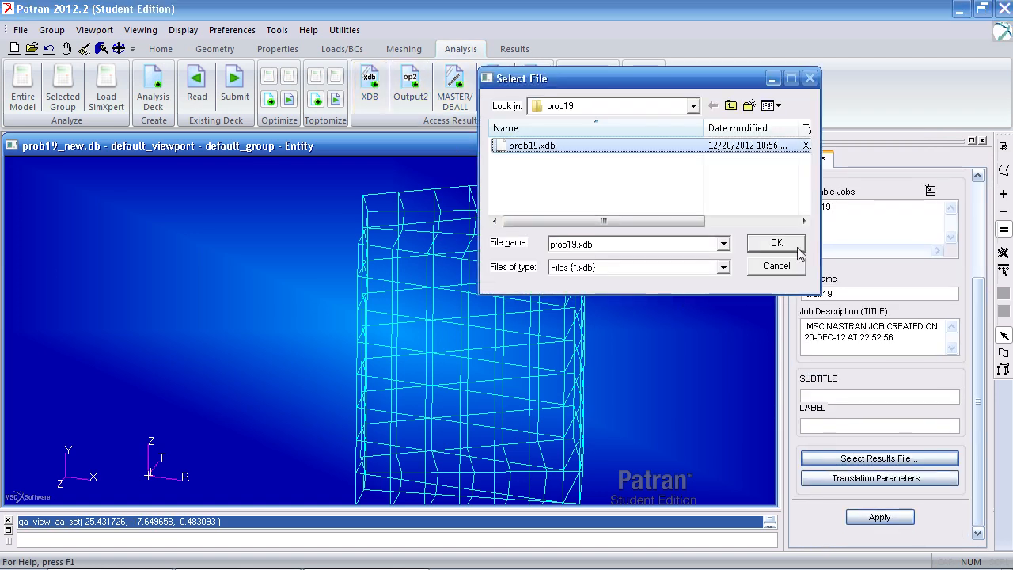
click(775, 243)
click(893, 520)
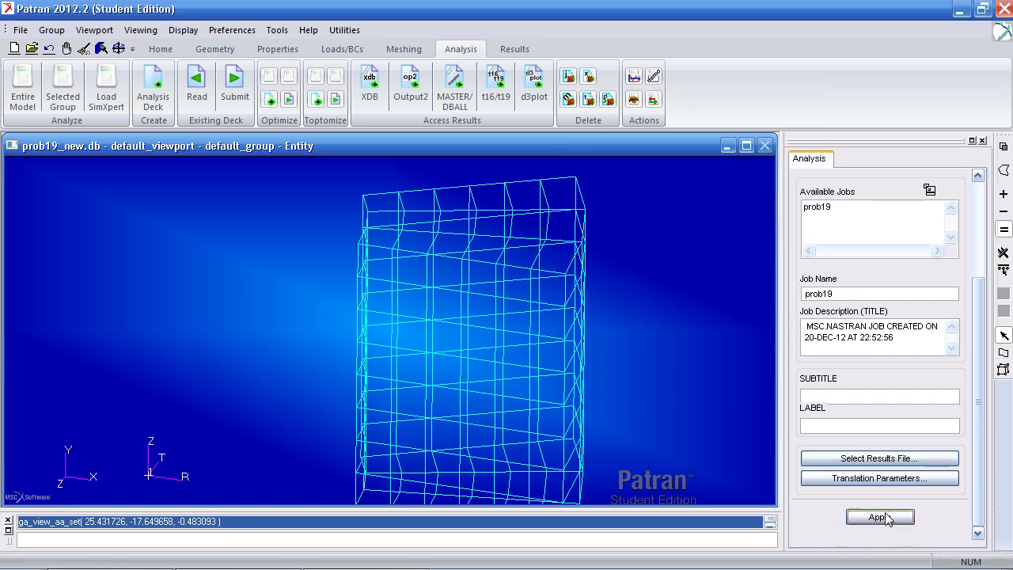
Start a Y vs X results graph and select all DEFAULT.SC1 time-step result cases up to Time = 0.00075.
click(519, 51)
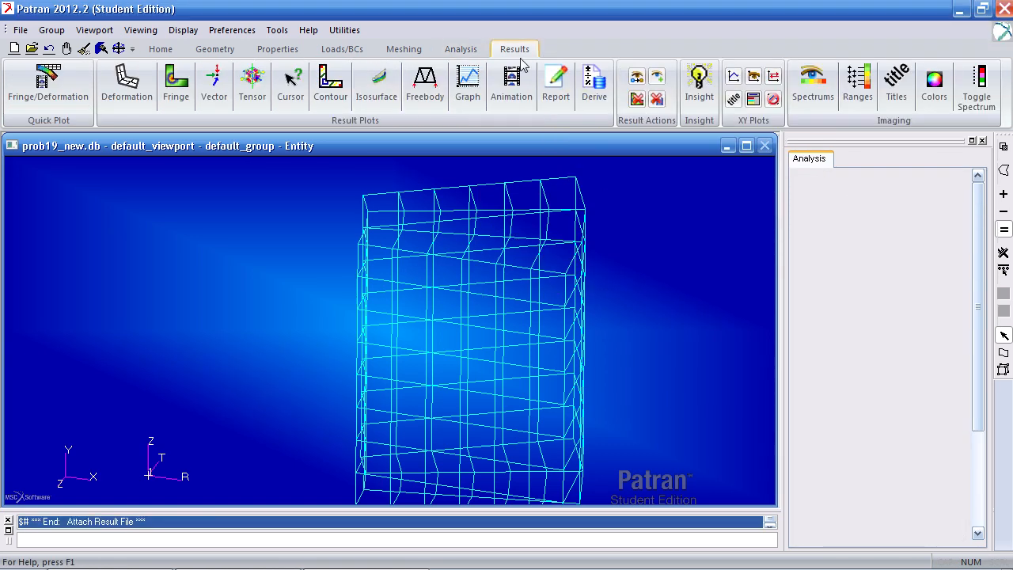
drag(961, 304, 950, 373)
shift+click(941, 379)
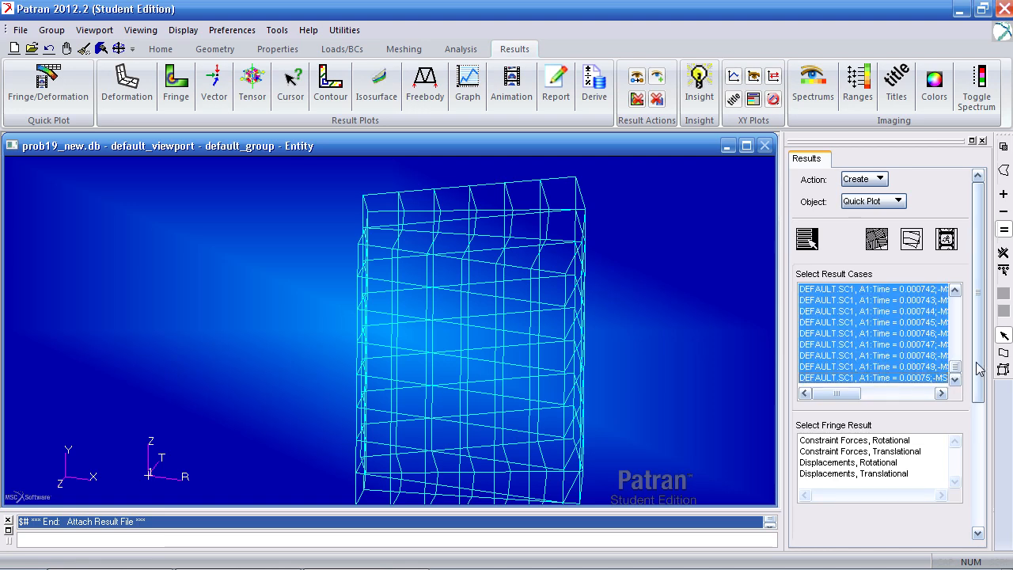
click(464, 95)
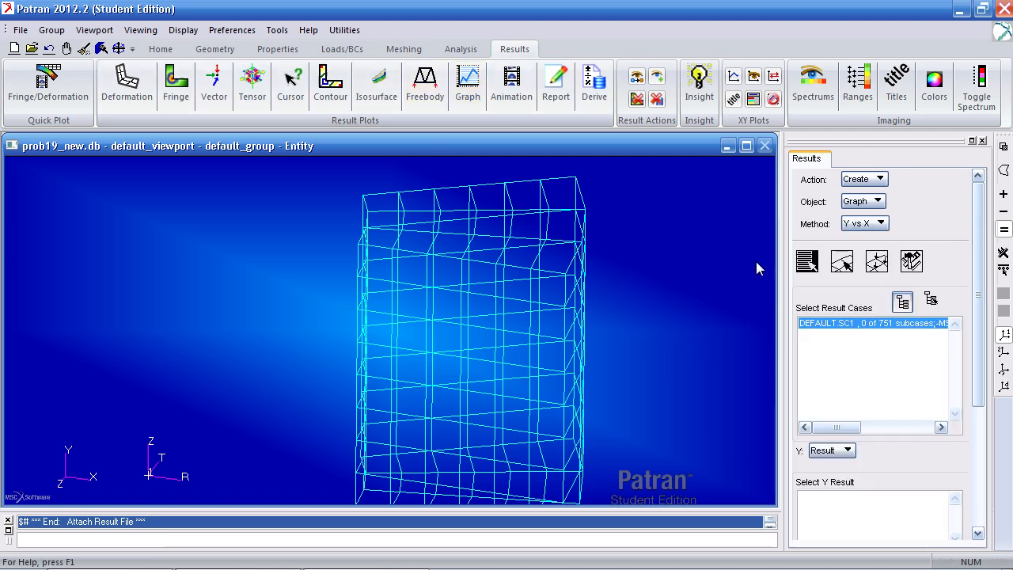
click(902, 301)
drag(955, 338, 952, 405)
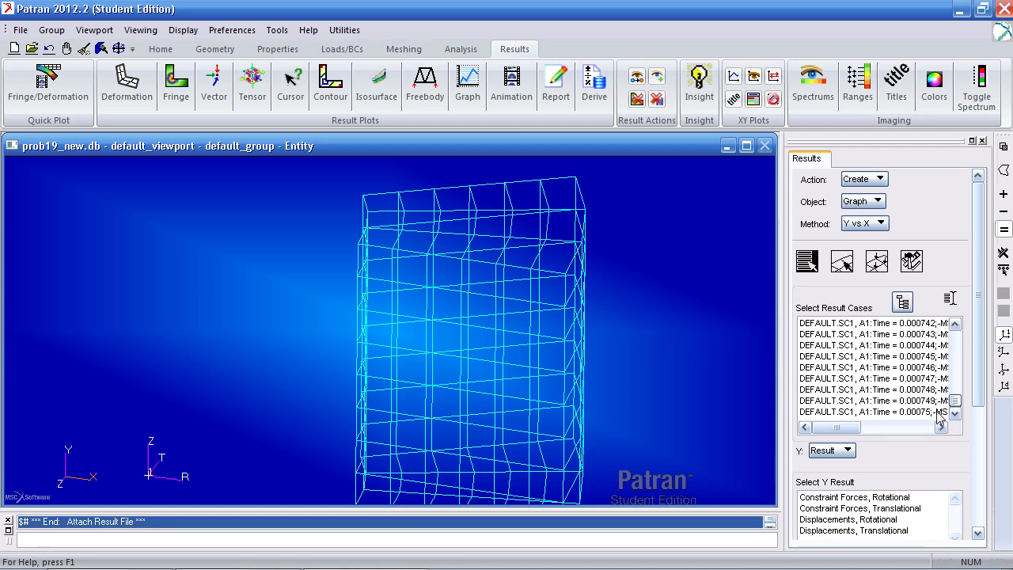
shift+click(937, 413)
scroll(928, 435, down, 5)
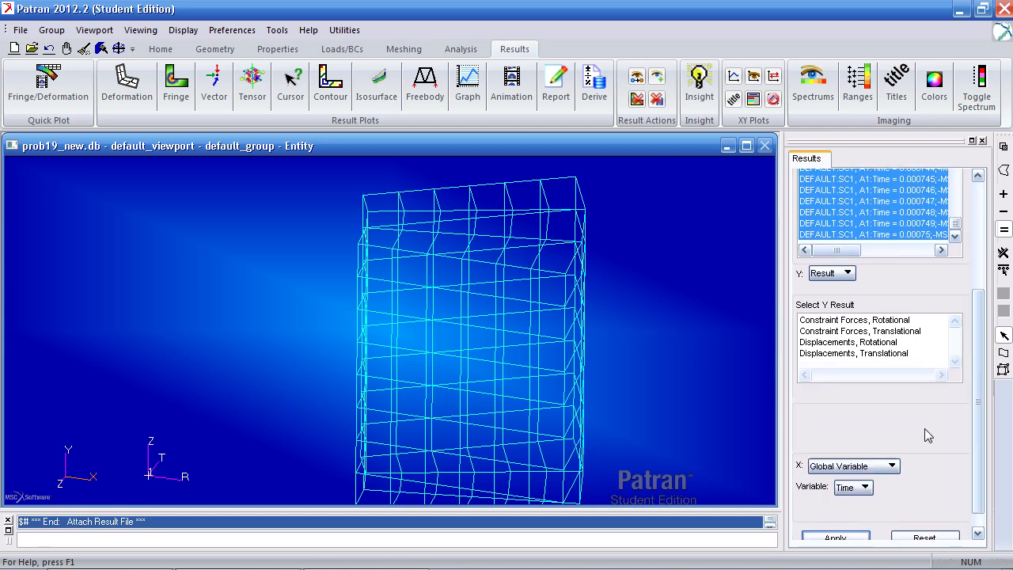
Set the graph's Y result to the X Component of Displacements, Translational.
click(877, 354)
click(916, 434)
click(916, 455)
Set the graph's target entities to the inner, middle and outer radius nodes 29, 32 and 35.
drag(976, 451, 976, 325)
click(847, 264)
middle_drag(692, 348, 721, 337)
middle_drag(686, 308, 707, 323)
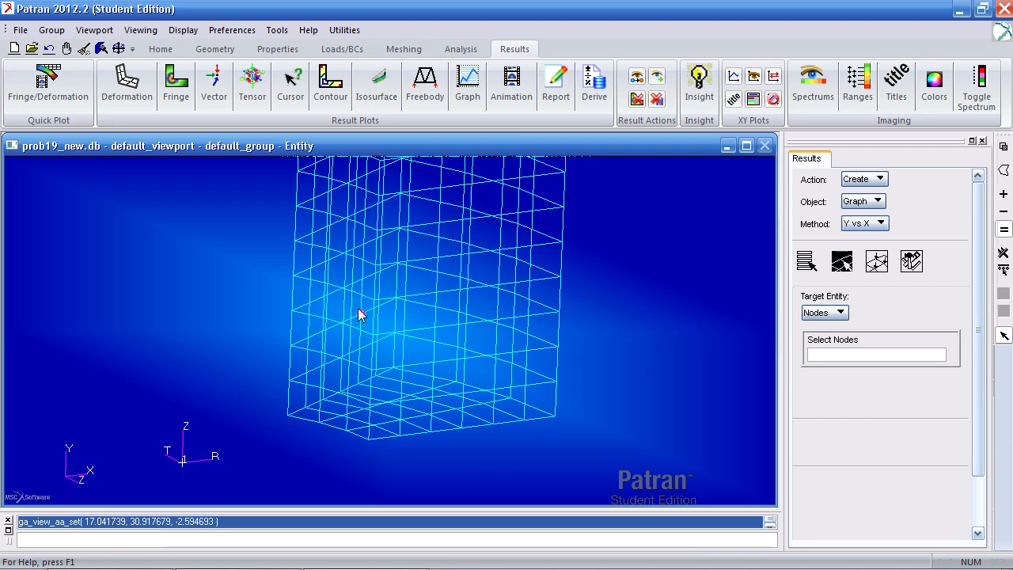
click(374, 301)
click(466, 291)
Plot the displacement graph against time and tile its window beside the model viewport, with the whole cylinder sector in view.
click(806, 261)
scroll(973, 340, down, 5)
click(837, 542)
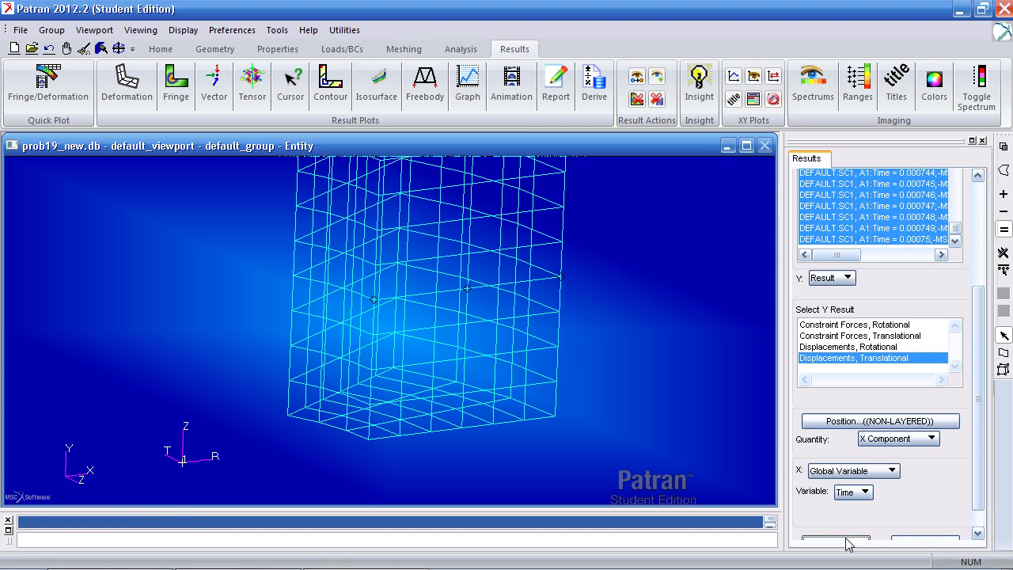
drag(463, 262, 657, 156)
click(209, 98)
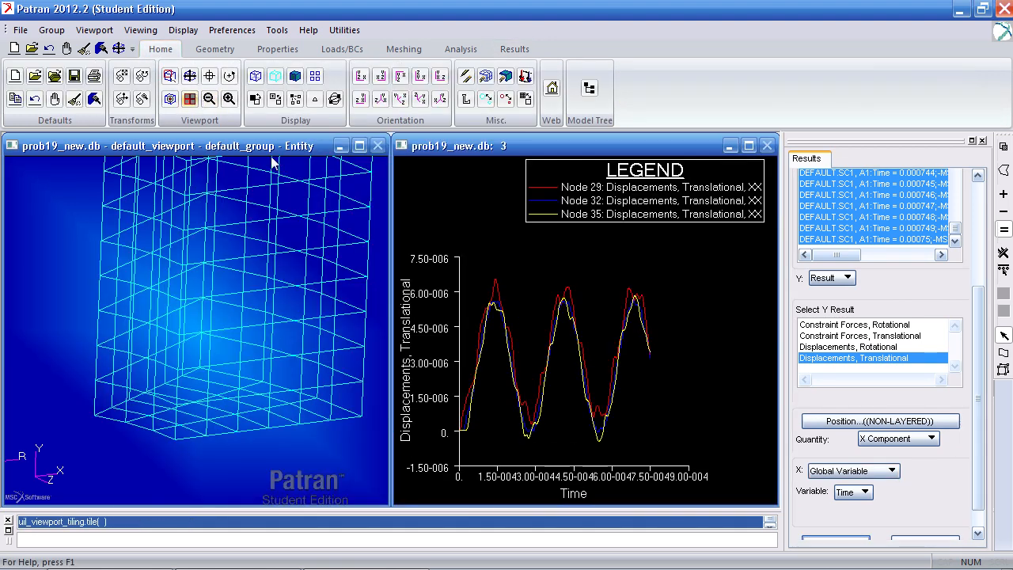
middle_drag(356, 342, 340, 373)
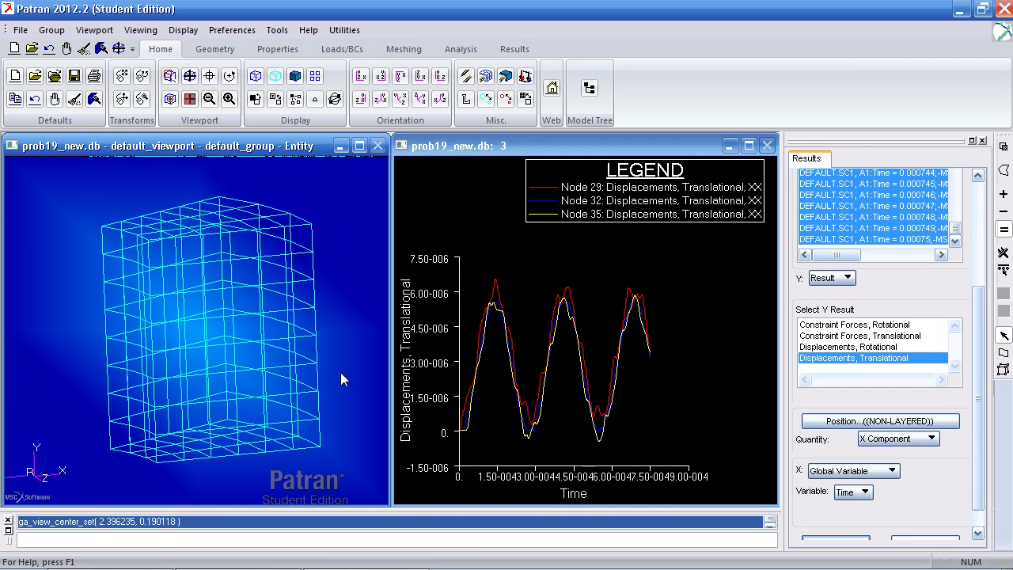
Compare the displacement graph with Figure 14-28 in the verification PDF, and return to Patran.
key(alt+Tab)
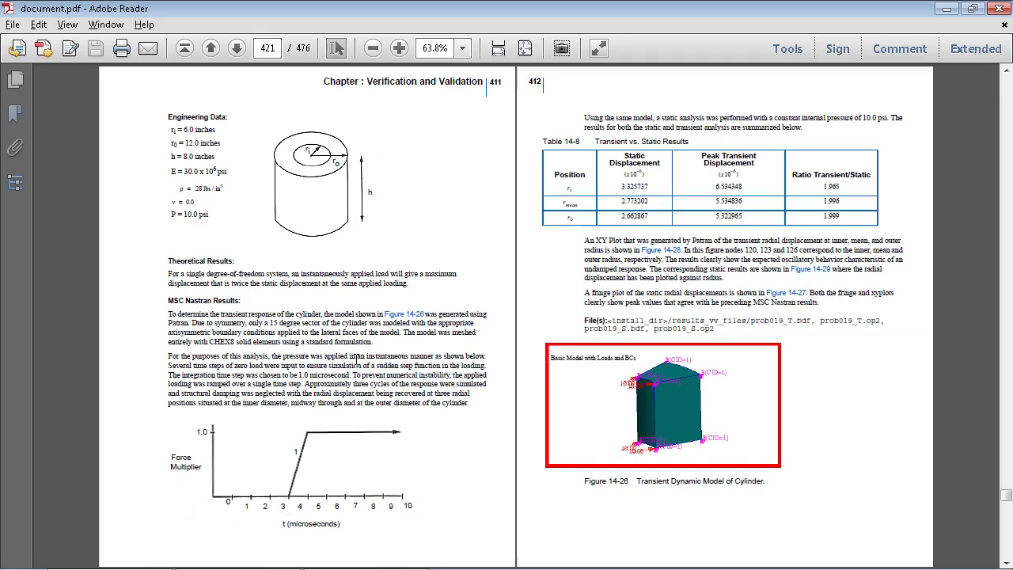
scroll(535, 339, down, 3)
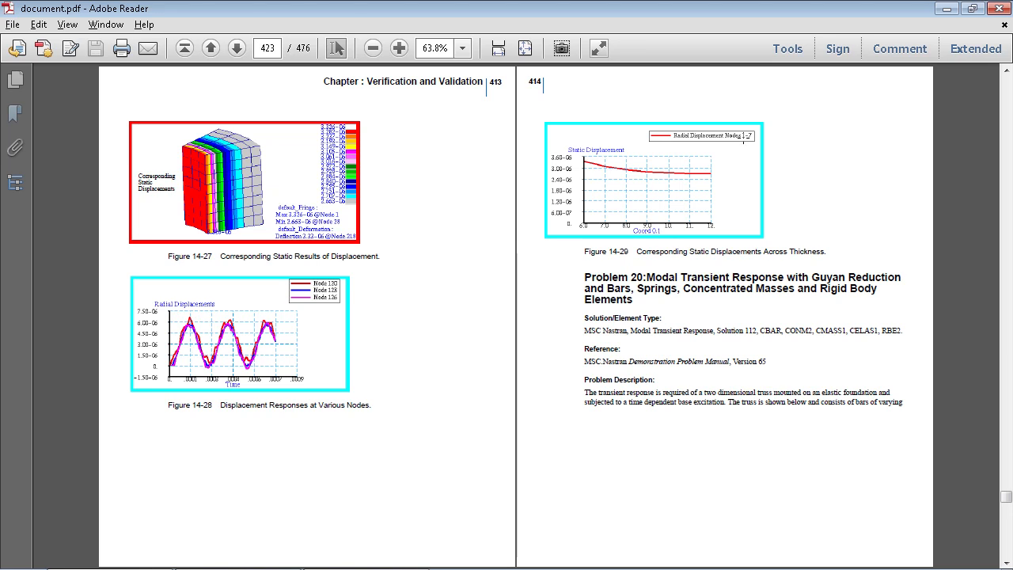
key(alt+Tab)
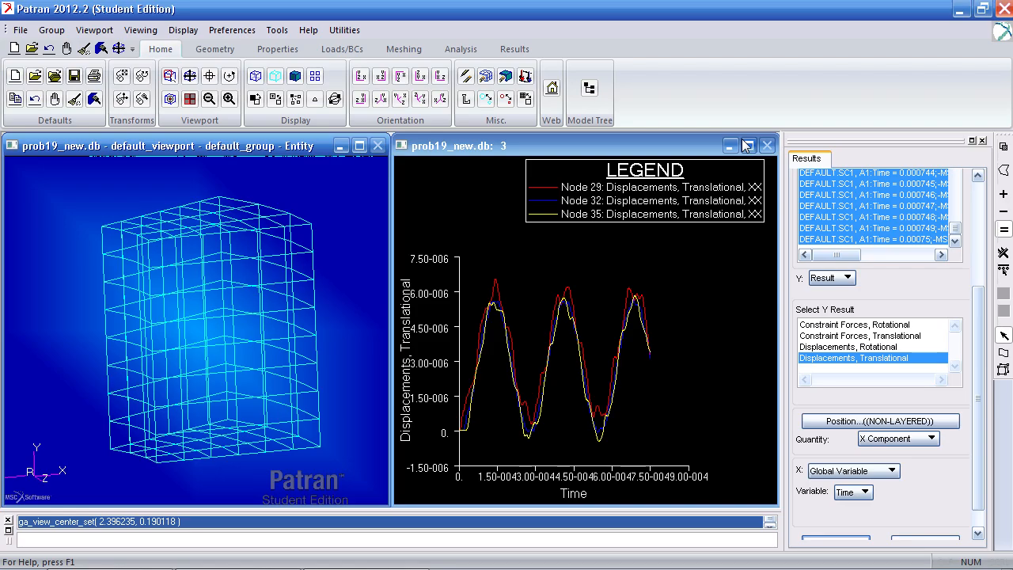